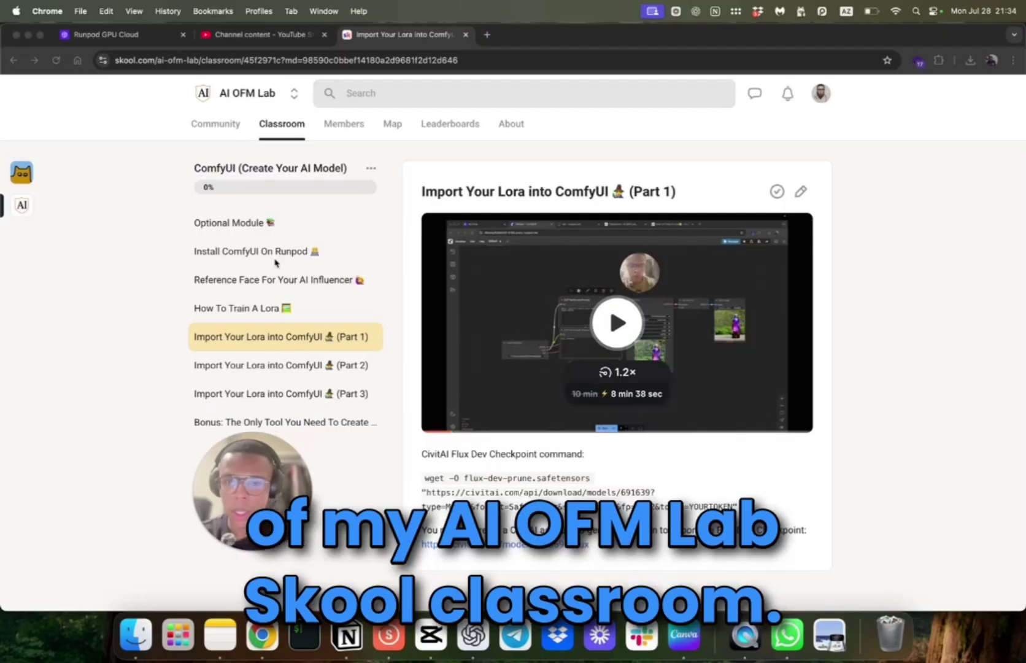
Step: Leave the Import Your Lora lesson for the AI OFM Lab course grid, then bring up ComfyUI
{"action": "left_click_drag", "start_coordinate": [270, 497], "coordinate": [207, 423]}
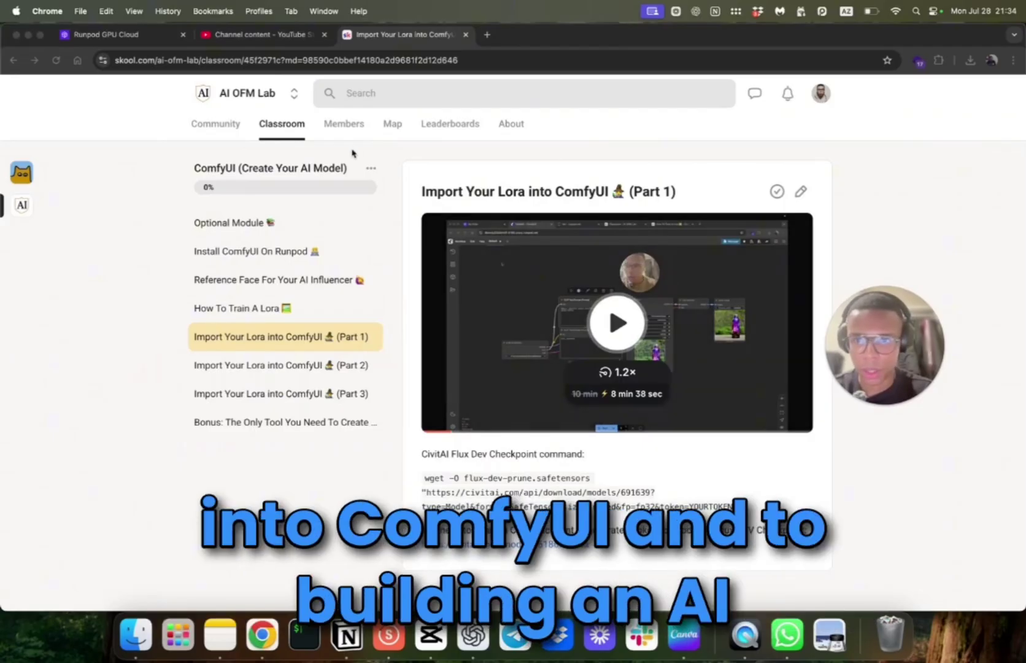
{"action": "left_click", "coordinate": [281, 128]}
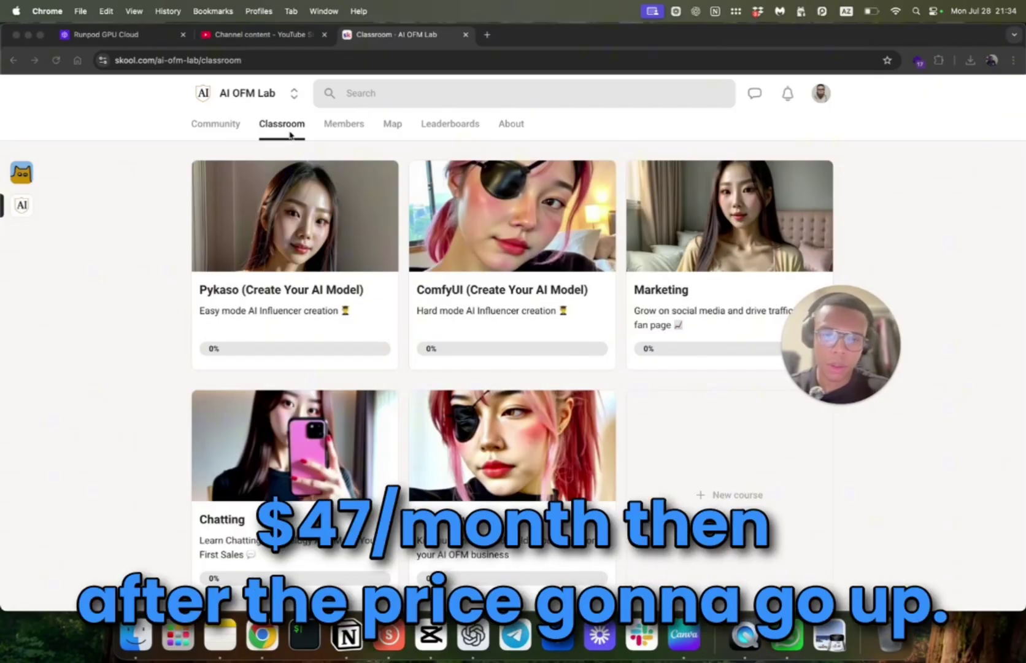
{"action": "left_click", "coordinate": [203, 141]}
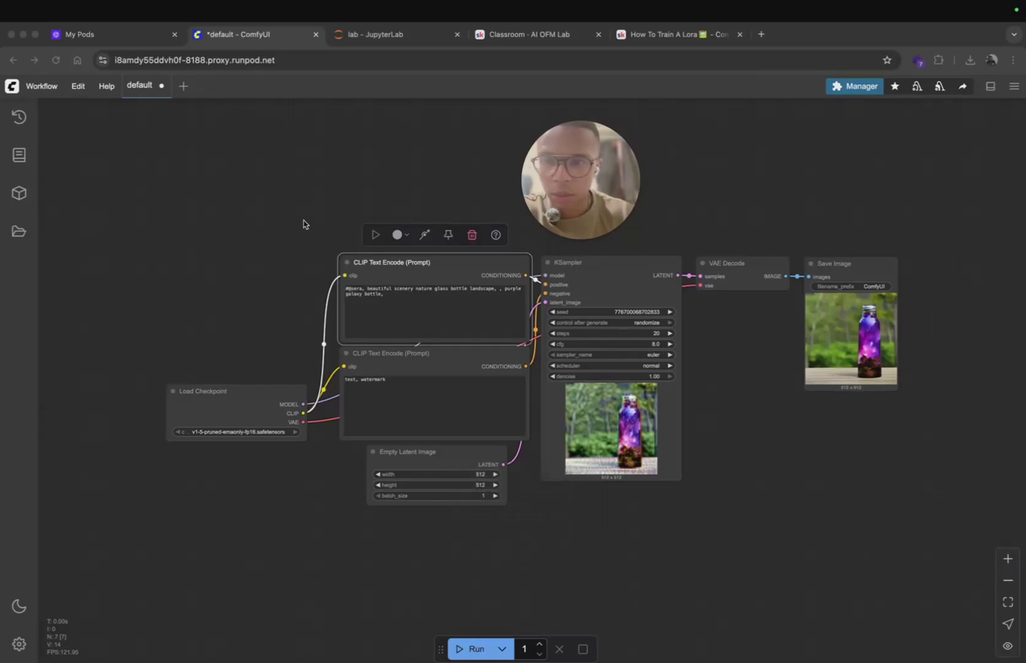
Step: Save the current ComfyUI workflow as default.json from the Workflows sidebar
{"action": "left_click", "coordinate": [17, 233]}
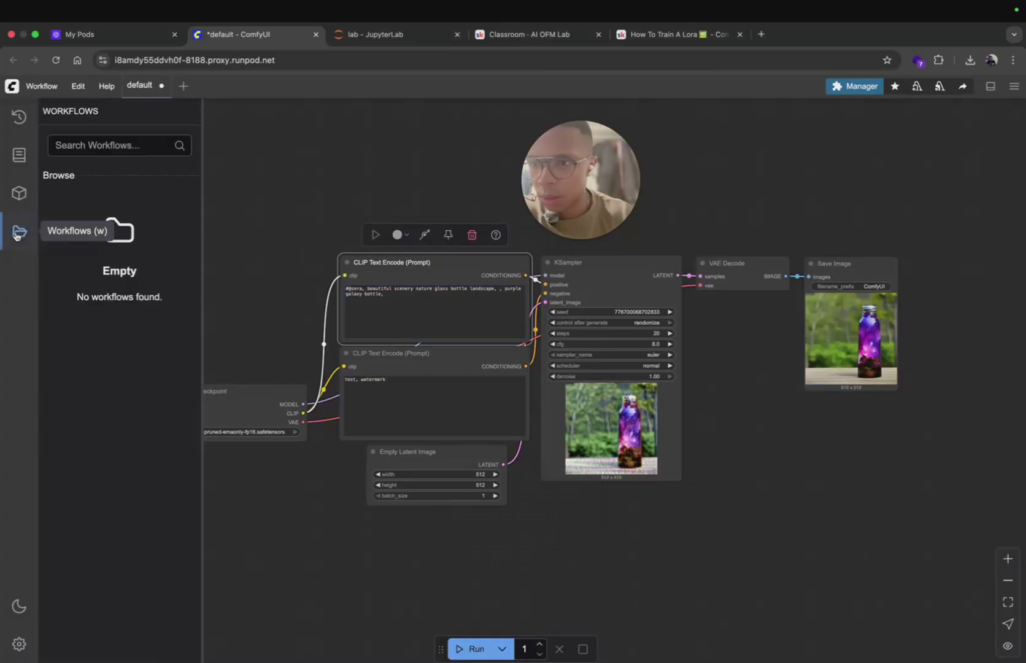
{"action": "left_click", "coordinate": [325, 173]}
{"action": "key", "text": "ctrl+s"}
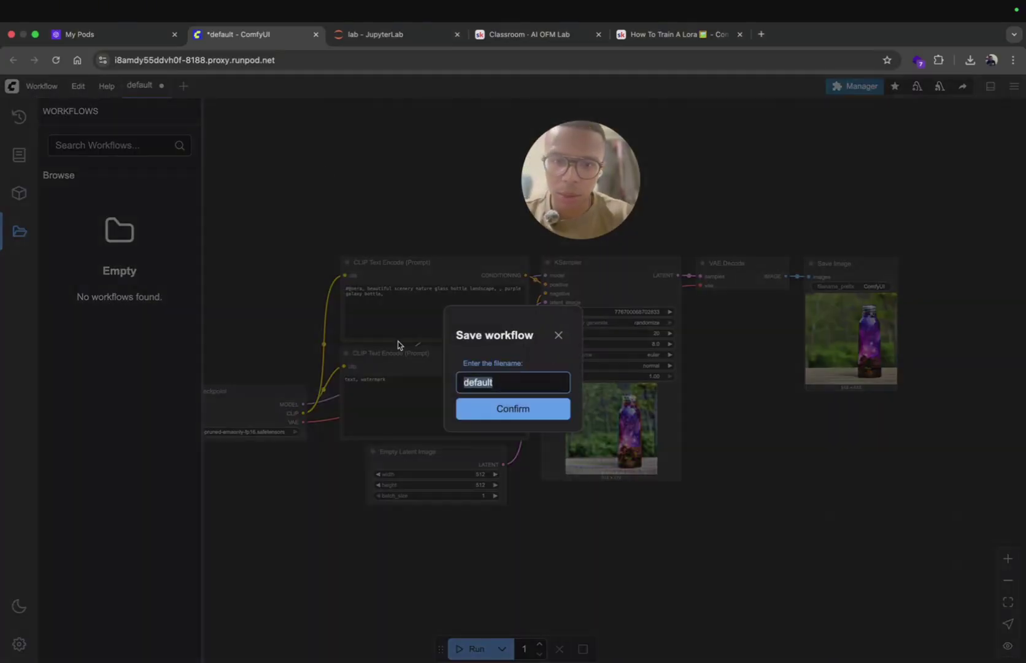
{"action": "left_click", "coordinate": [507, 410]}
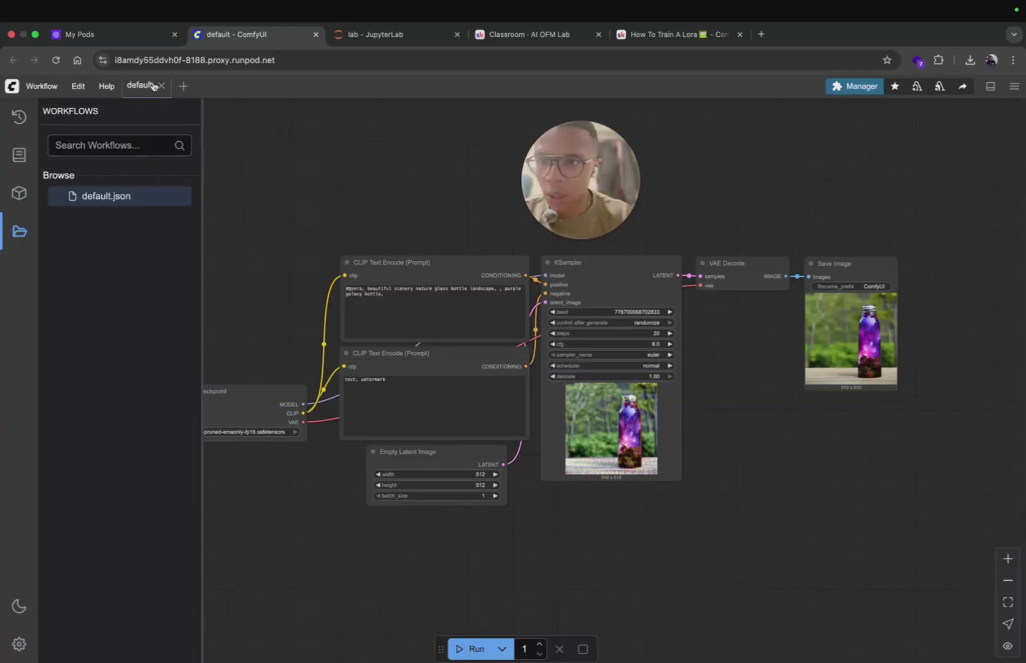
{"action": "right_click", "coordinate": [94, 197]}
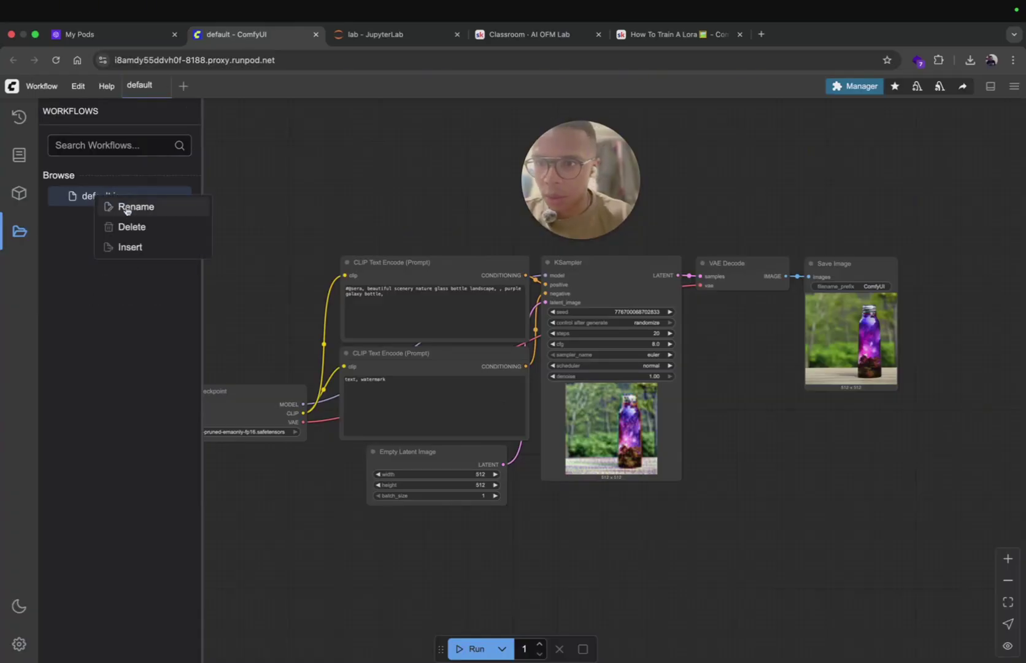
{"action": "left_click", "coordinate": [136, 96]}
Step: Duplicate the default workflow tab and save the copy as MyAIInfluencerWorkflow
{"action": "right_click", "coordinate": [142, 86]}
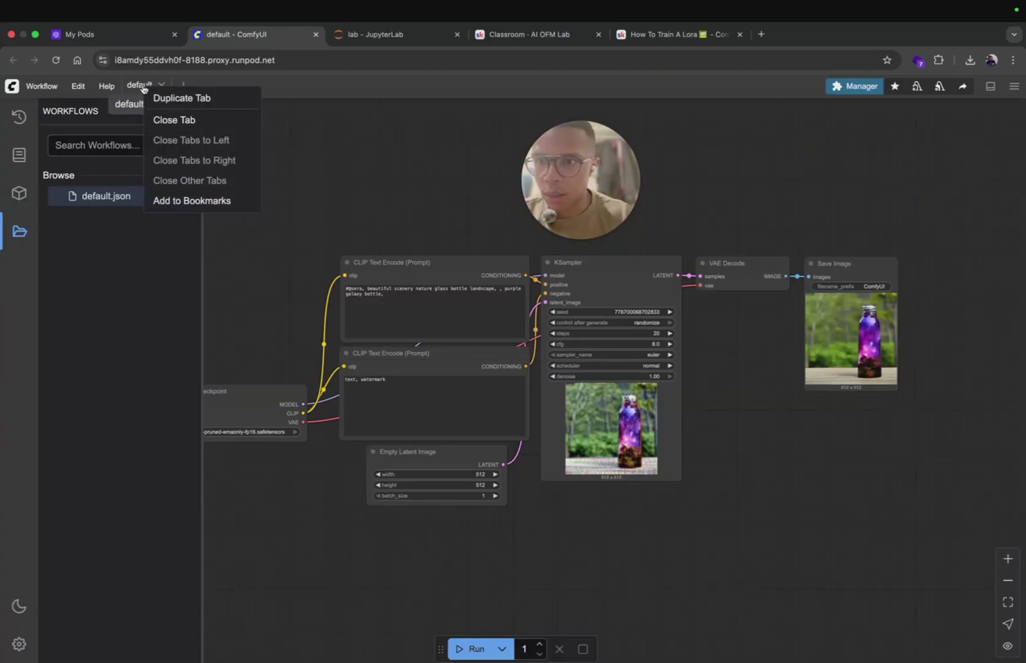
{"action": "left_click", "coordinate": [172, 98]}
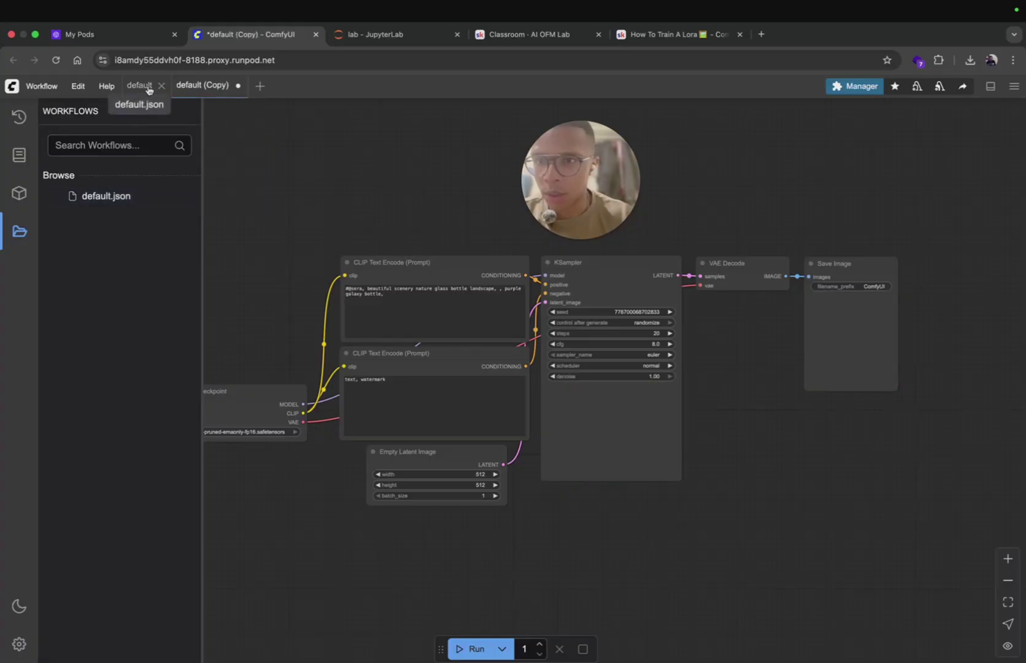
{"action": "key", "text": "ctrl+s"}
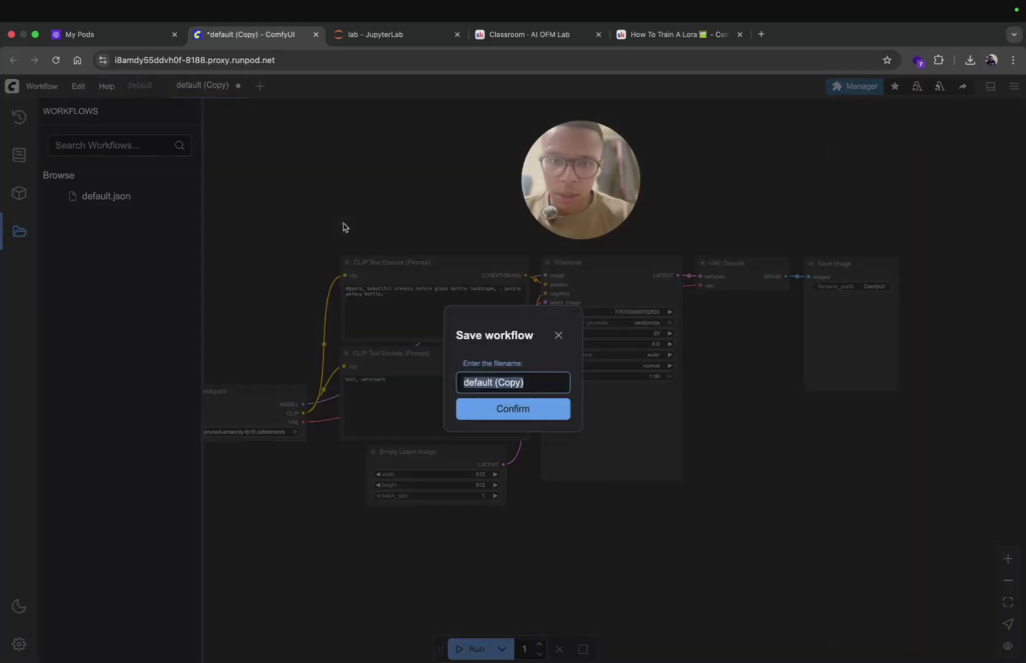
{"action": "left_click", "coordinate": [499, 382]}
{"action": "key", "text": "super+a"}
{"action": "type", "text": "M"}
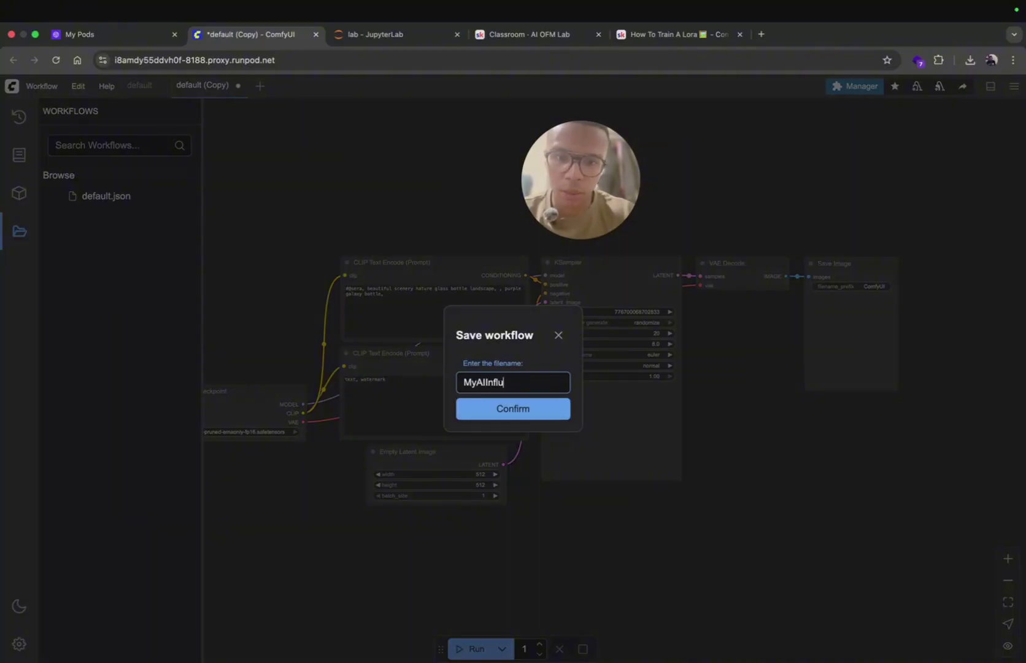
{"action": "type", "text": "yAIInfluencerWorkflow"}
{"action": "key", "text": "Return"}
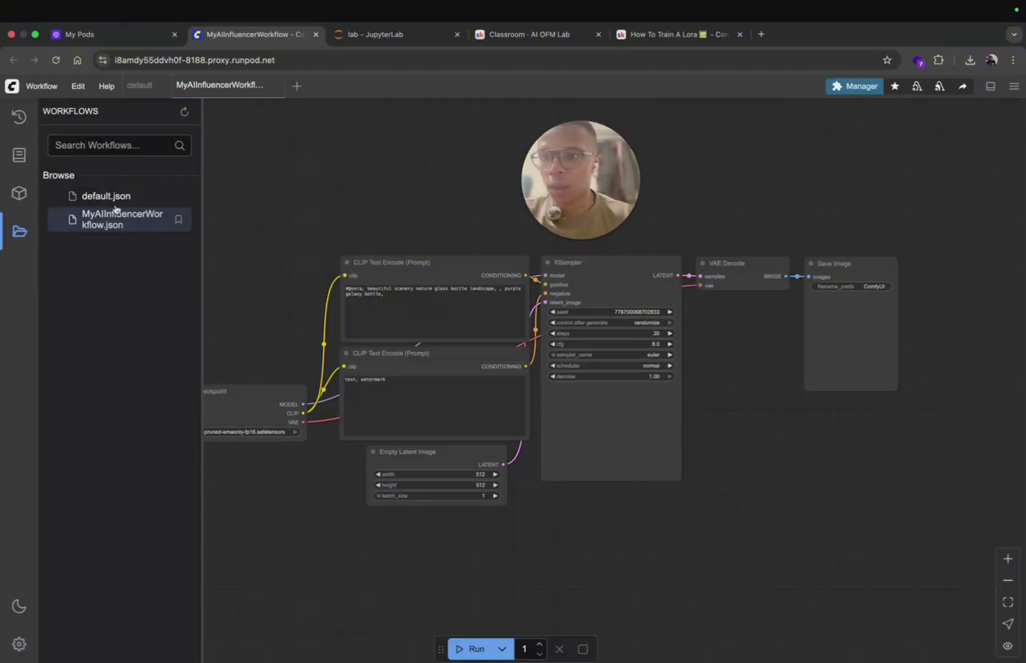
Step: Switch to MyAIInfluencerWorkflow.json and pan until the Load Checkpoint node shows fully
{"action": "left_click", "coordinate": [108, 196]}
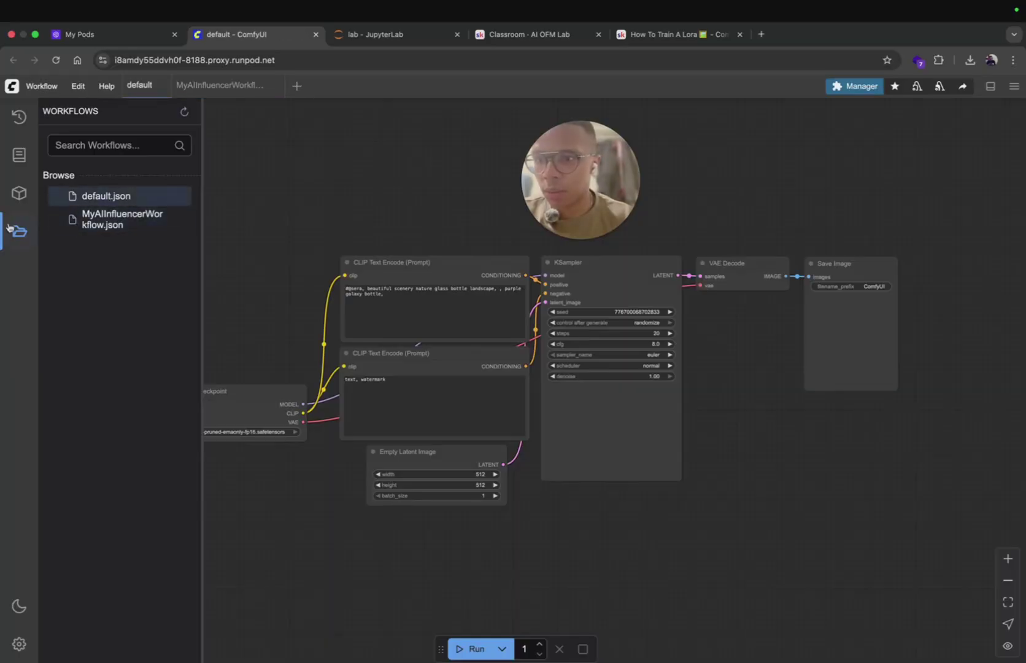
{"action": "left_click", "coordinate": [117, 221]}
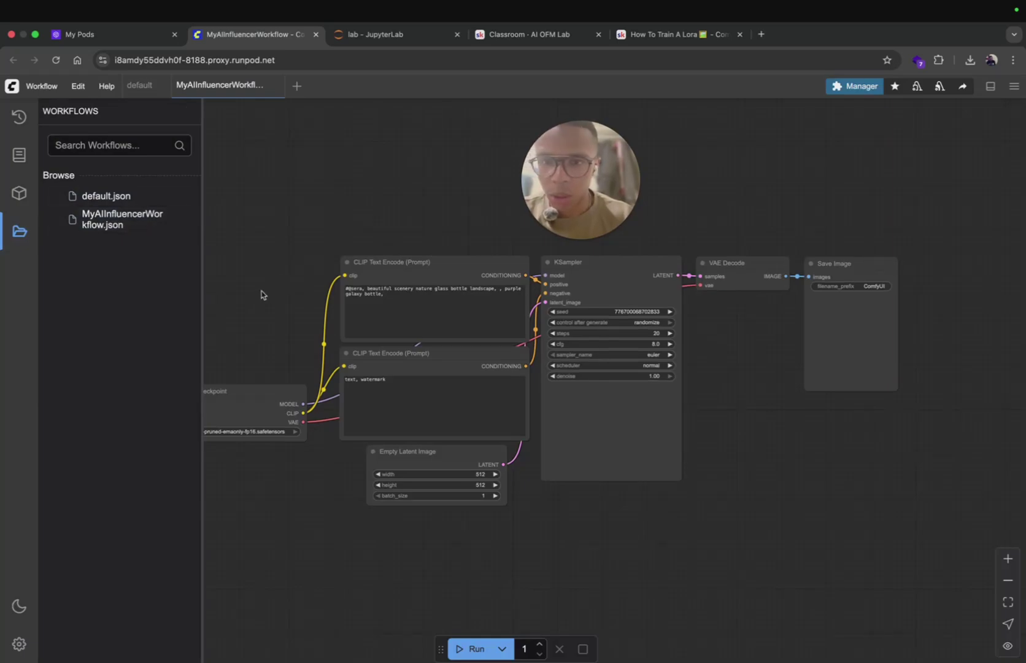
{"action": "left_click_drag", "start_coordinate": [258, 295], "coordinate": [323, 318]}
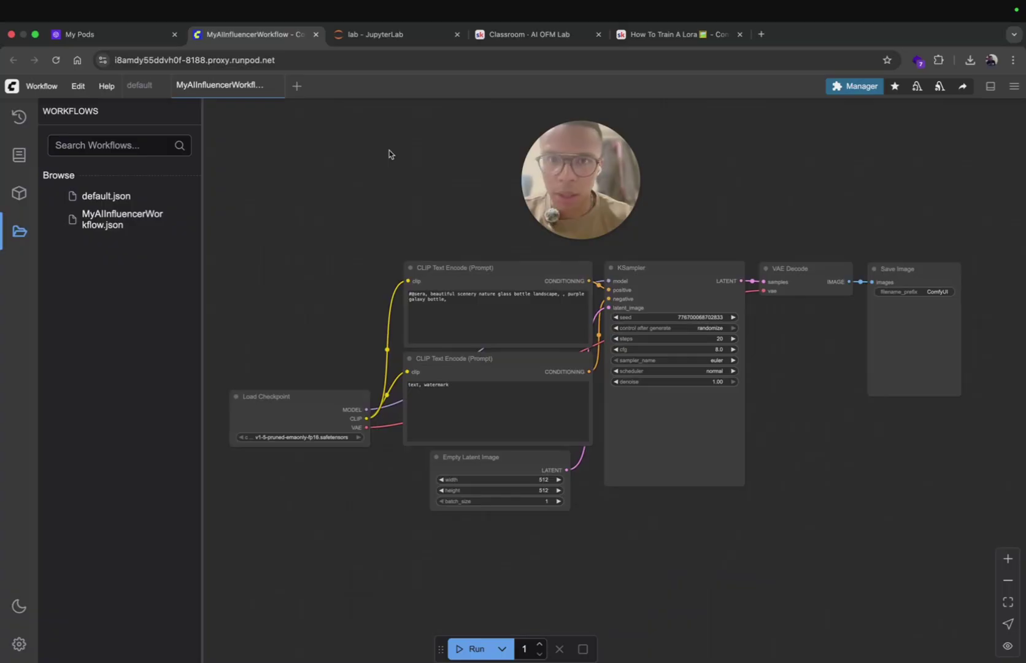
{"action": "left_click", "coordinate": [762, 34]}
Step: Load fal.ai and search 'lora fast train' to reach the flux-lora-fast-training page
{"action": "type", "text": "fal"}
{"action": "key", "text": "Return"}
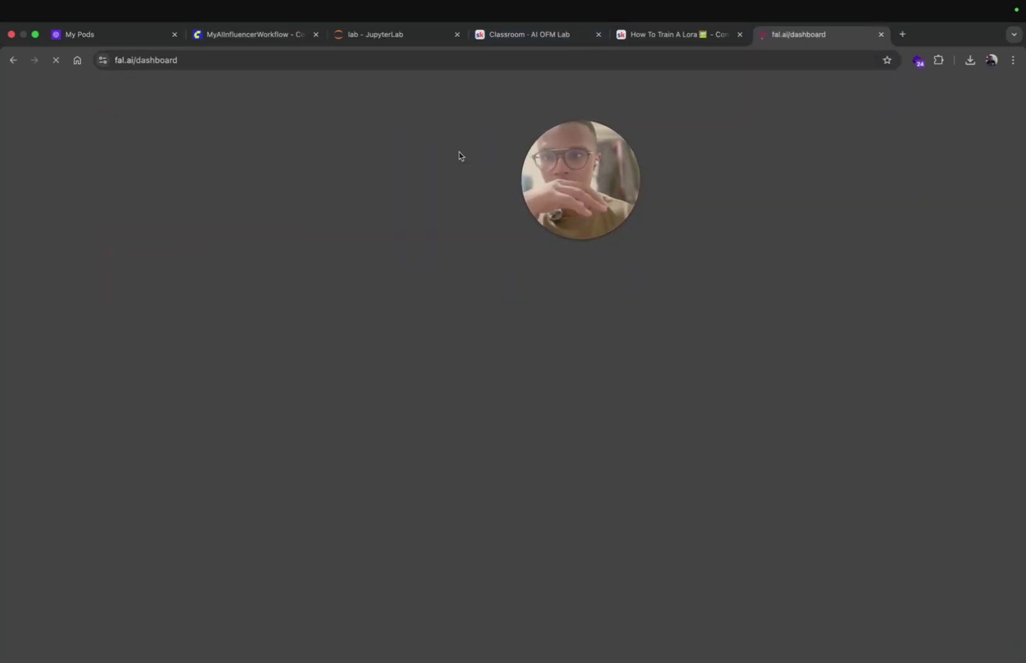
{"action": "left_click", "coordinate": [623, 97]}
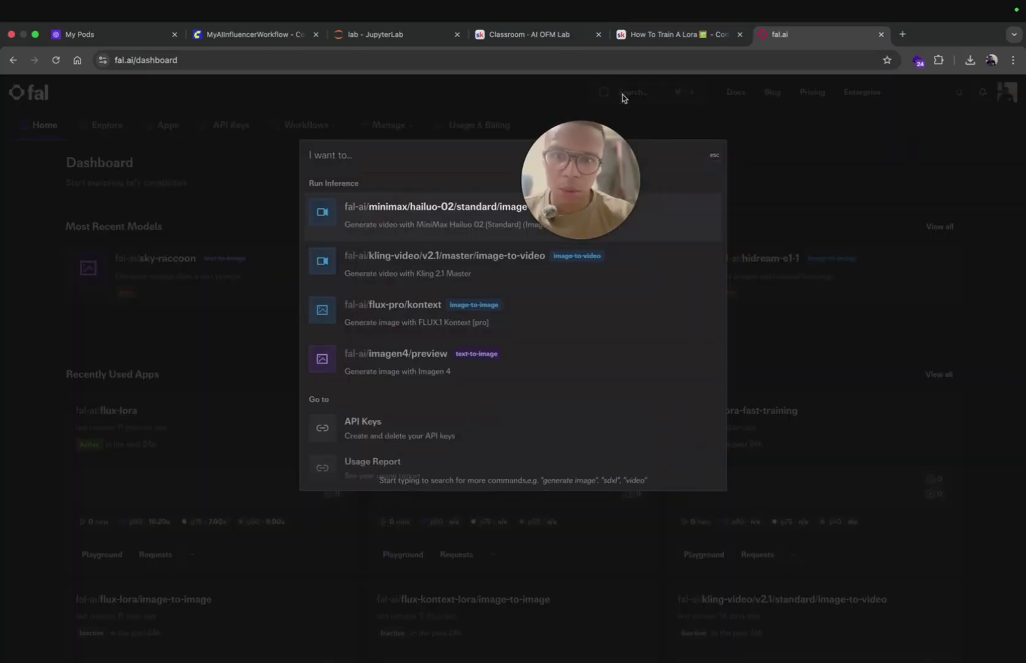
{"action": "type", "text": "lora fast train"}
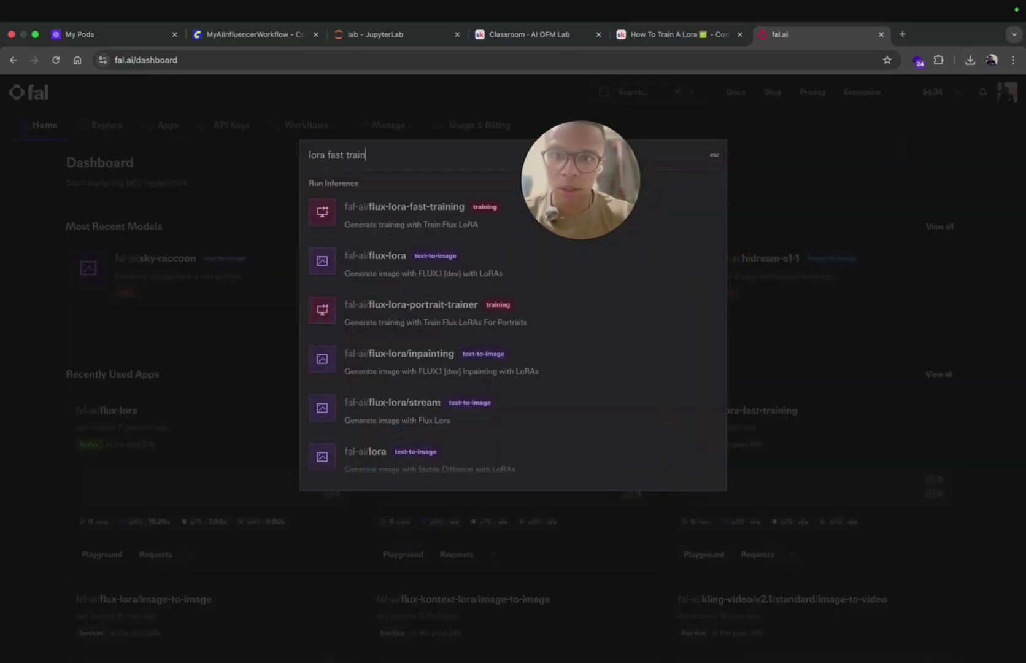
{"action": "key", "text": "Return"}
Step: Browse the Skool ComfyUI course, ending on the How To Train A Lora lesson
{"action": "left_click", "coordinate": [519, 35]}
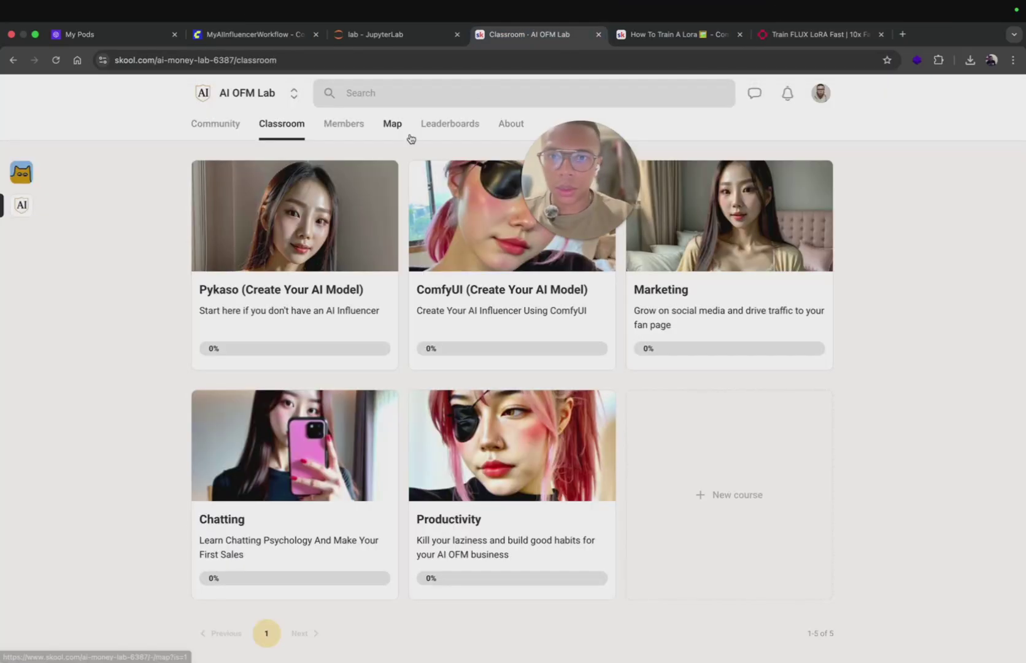
{"action": "left_click", "coordinate": [498, 224]}
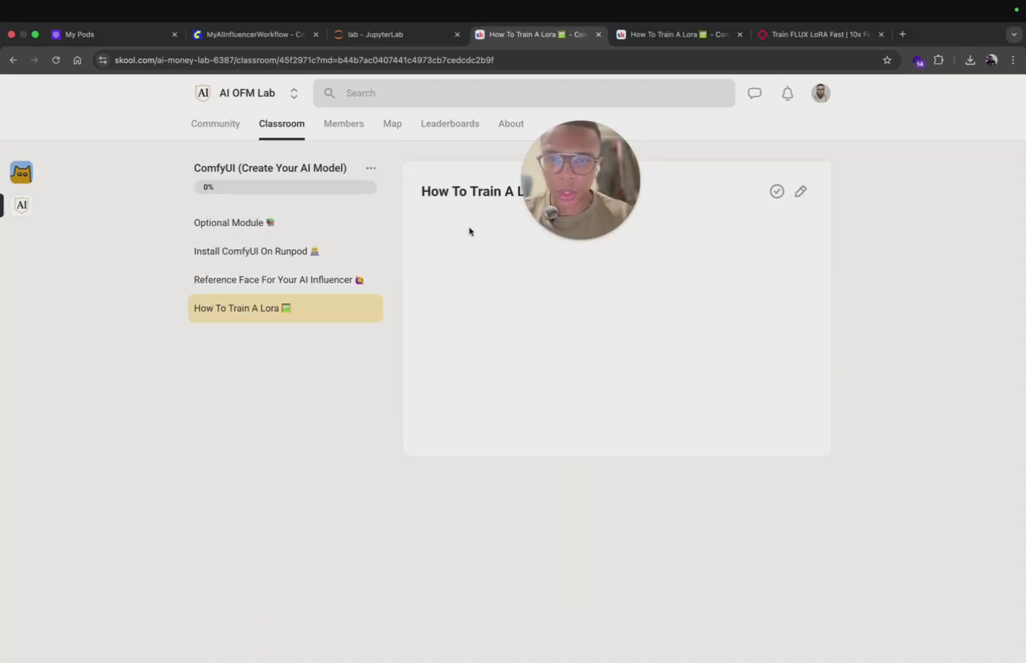
{"action": "left_click", "coordinate": [233, 282]}
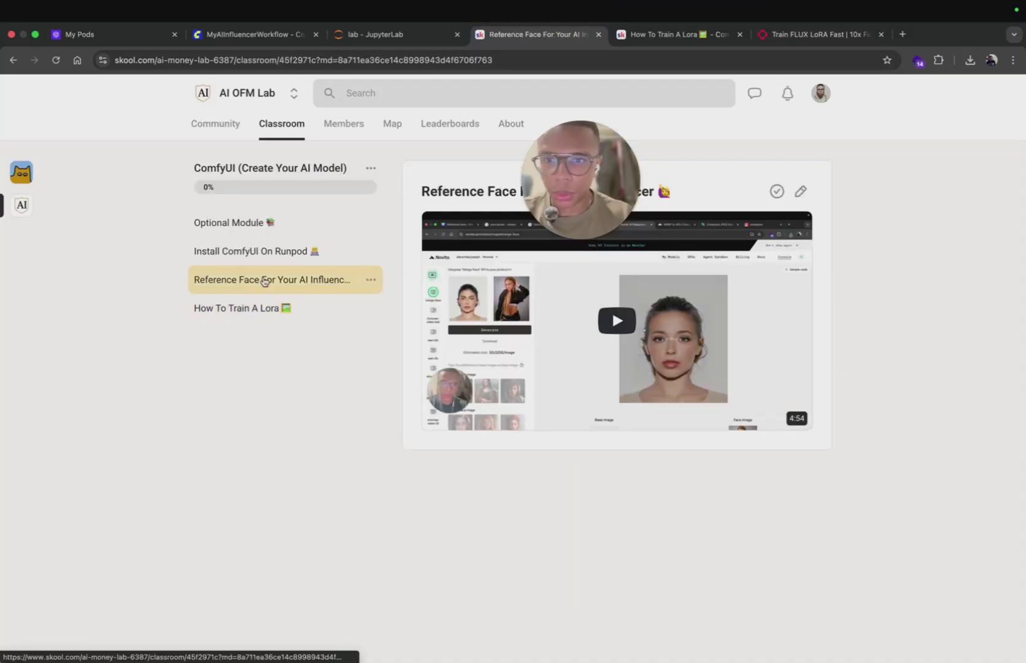
{"action": "left_click", "coordinate": [251, 311]}
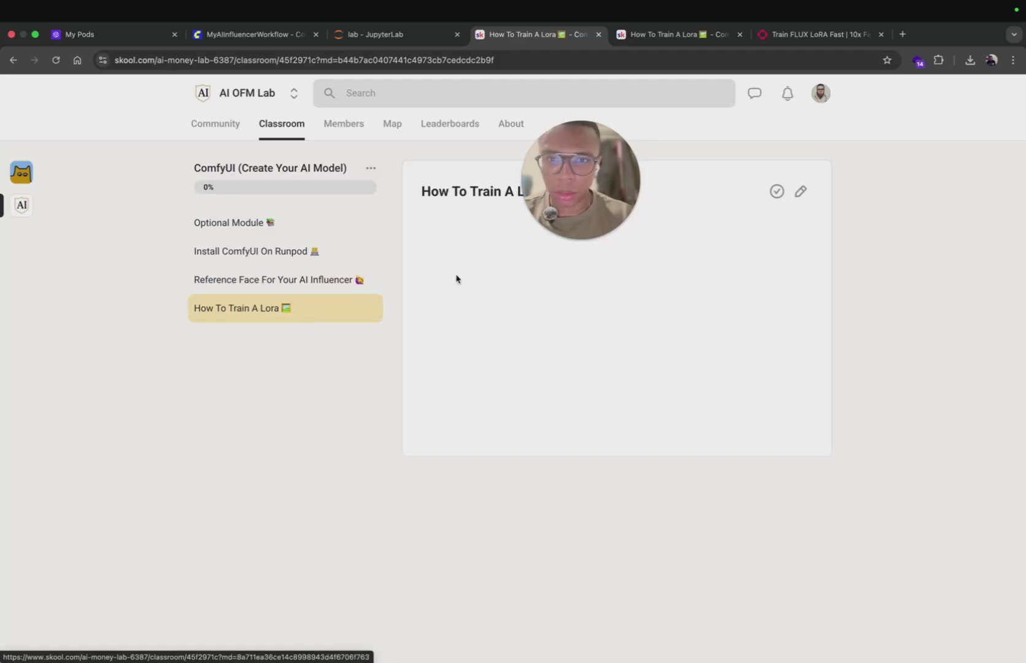
{"action": "left_click", "coordinate": [809, 35]}
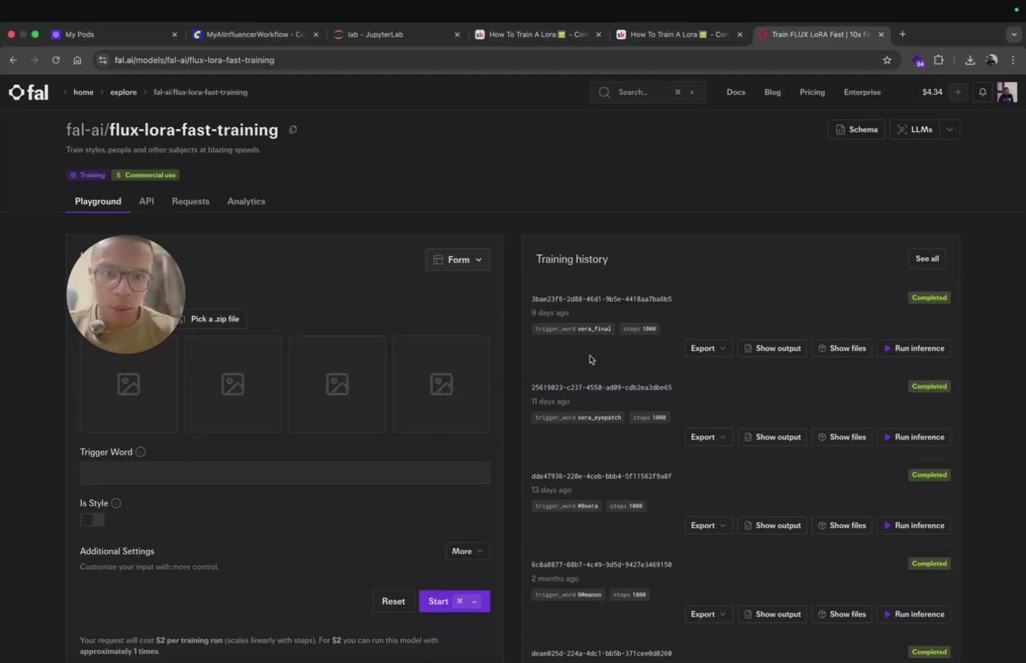
{"action": "scroll", "coordinate": [590, 356], "scroll_direction": "down", "scroll_amount": 2}
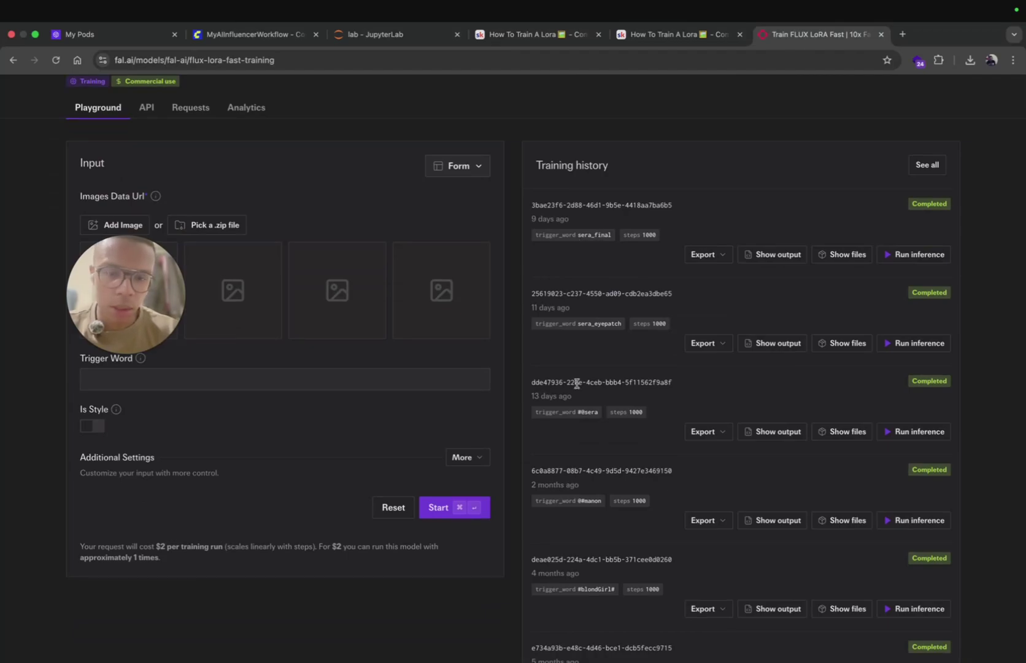
{"action": "left_click_drag", "start_coordinate": [578, 412], "coordinate": [602, 418]}
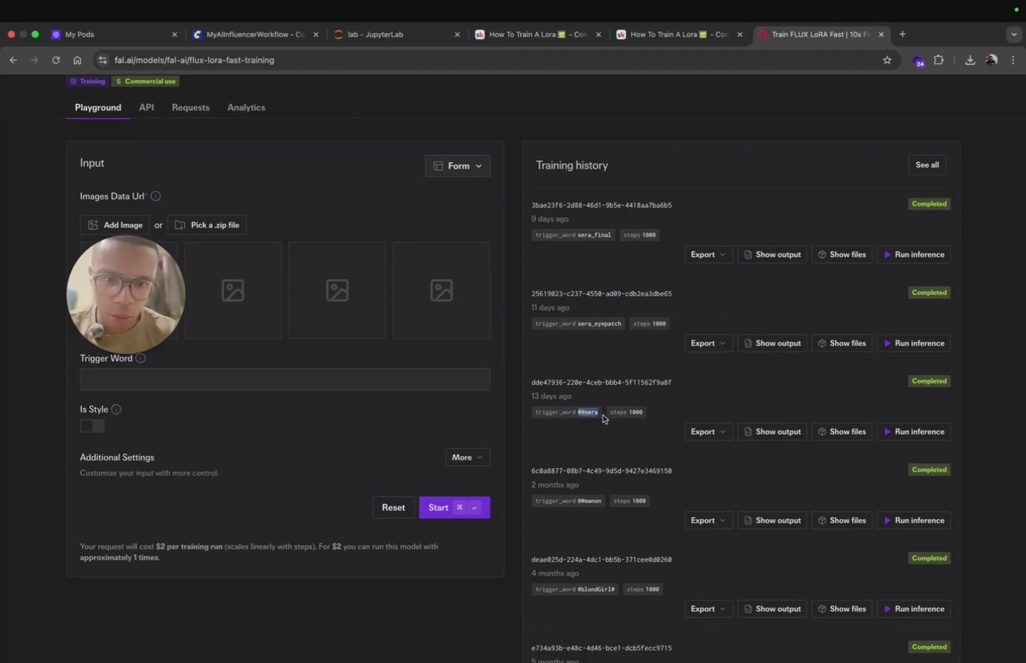
{"action": "left_click", "coordinate": [898, 435]}
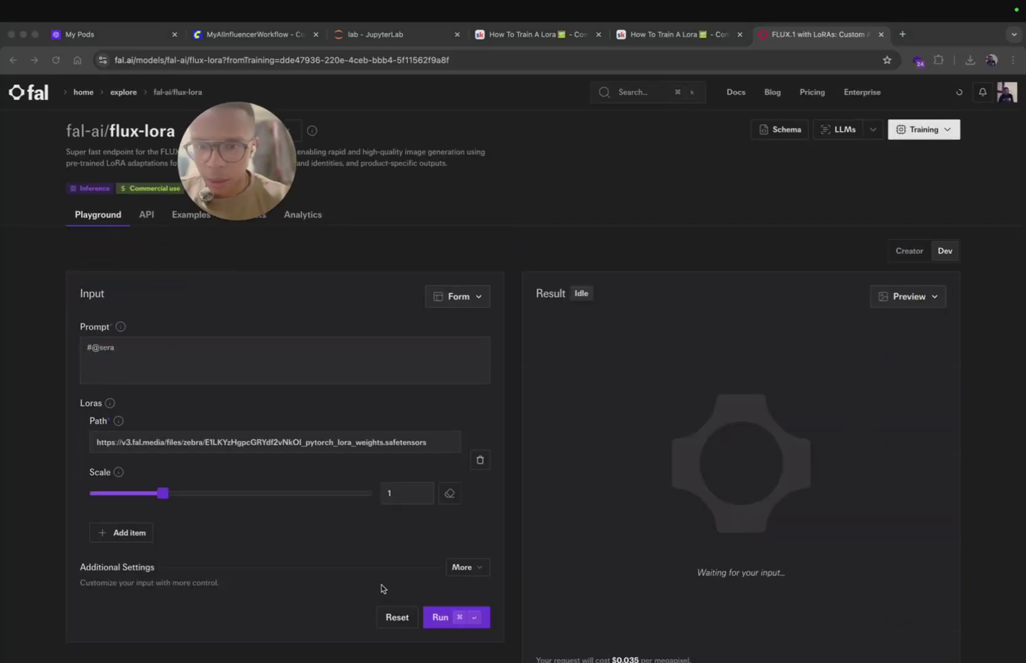
{"action": "left_click", "coordinate": [444, 617]}
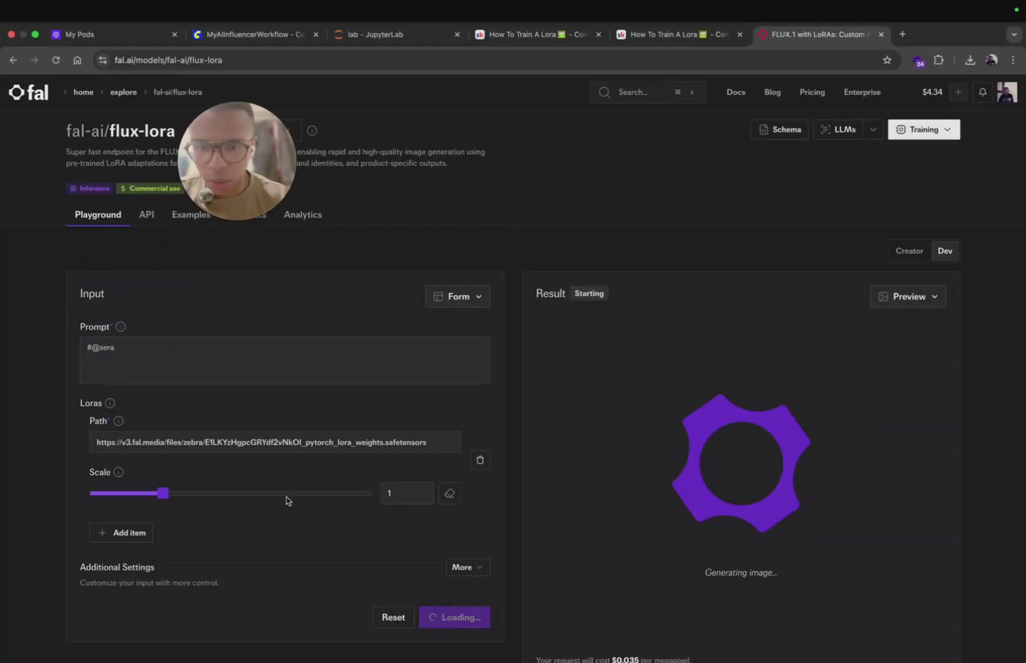
{"action": "triple_click", "coordinate": [155, 348]}
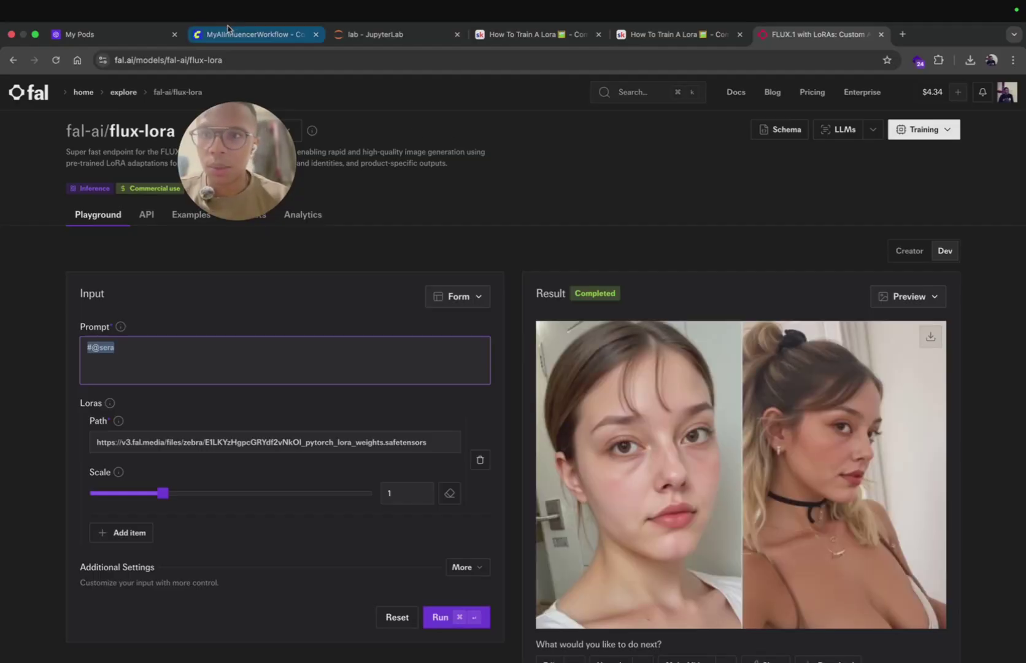
Step: Copy the full LoRA weights URL from the flux-lora playground and switch to JupyterLab
{"action": "left_click", "coordinate": [227, 35]}
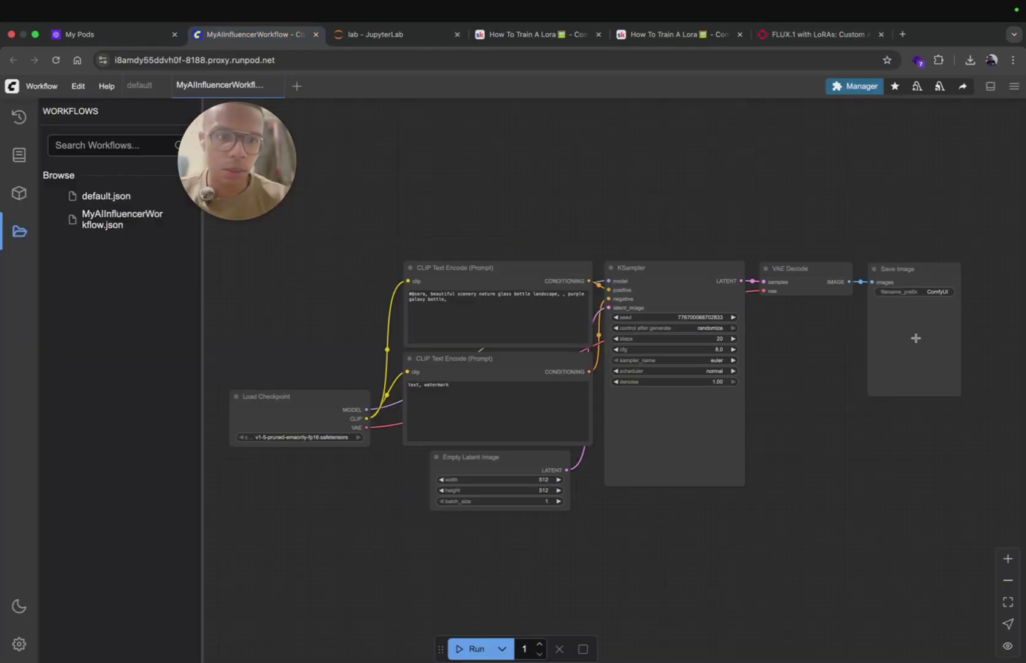
{"action": "left_click", "coordinate": [781, 36]}
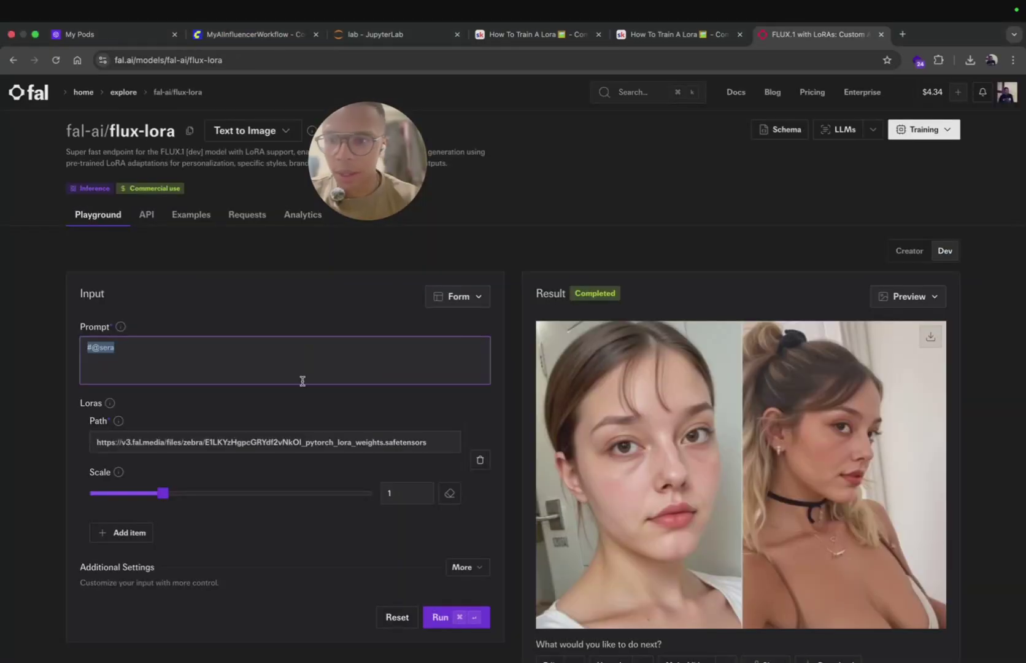
{"action": "left_click_drag", "start_coordinate": [435, 442], "coordinate": [98, 437]}
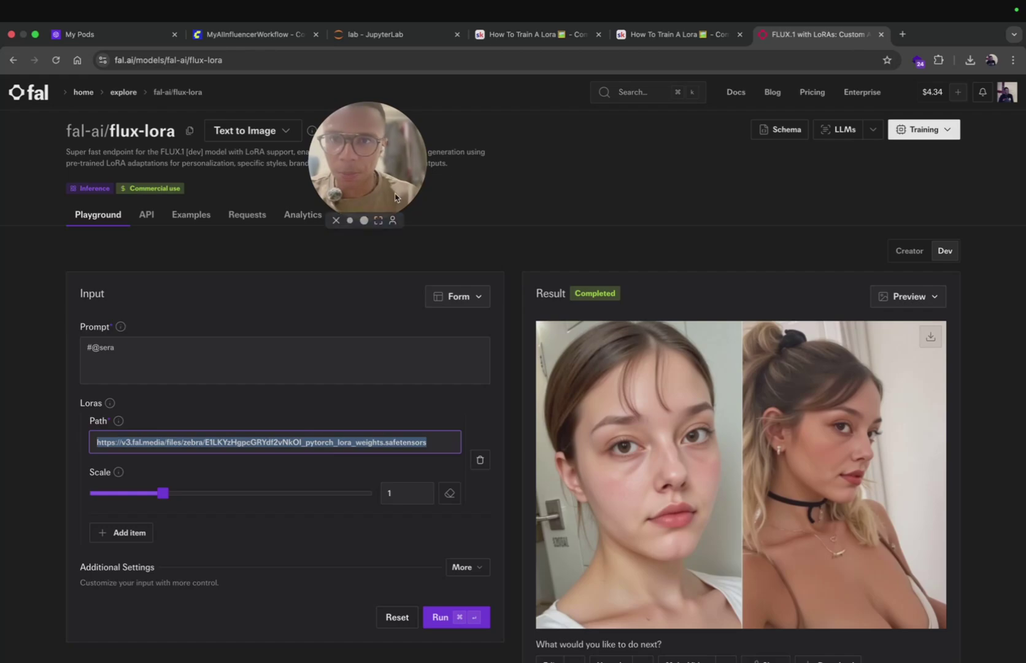
{"action": "left_click", "coordinate": [400, 34]}
{"action": "left_click_drag", "start_coordinate": [369, 153], "coordinate": [573, 355]}
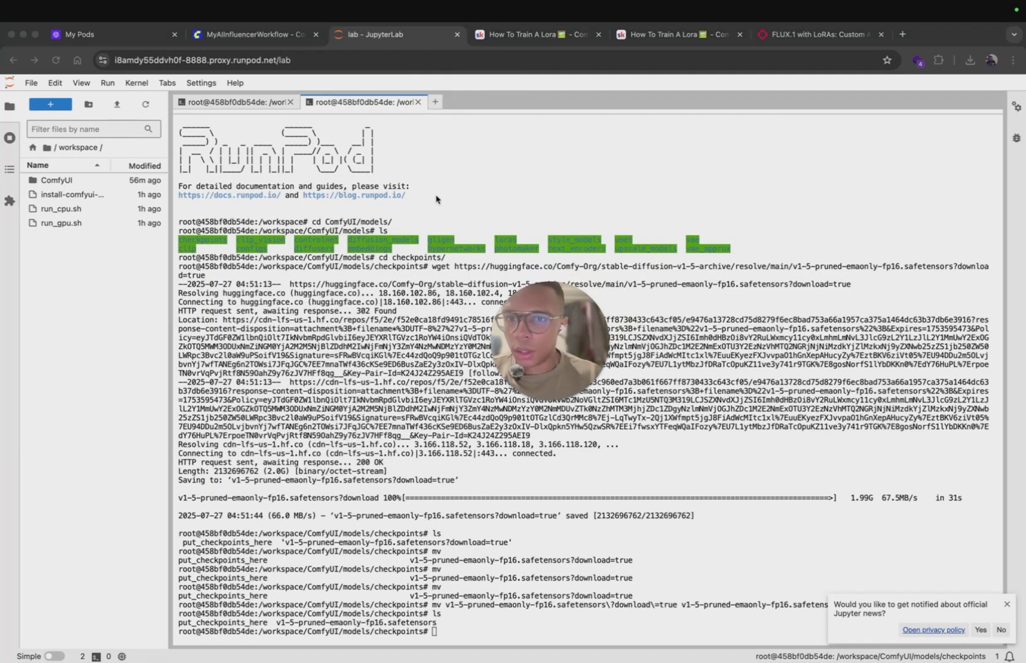
Step: Start a new terminal, cd into ComfyUI/models/loras, and list it, showing only put_loras_here
{"action": "left_click", "coordinate": [439, 105]}
{"action": "left_click", "coordinate": [434, 103]}
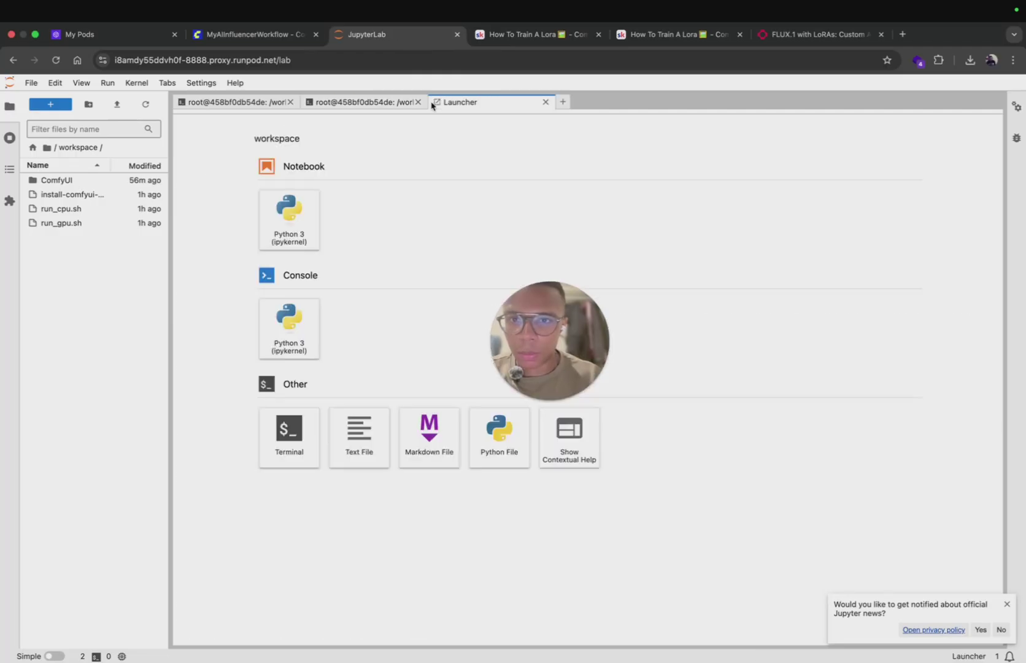
{"action": "left_click", "coordinate": [288, 452]}
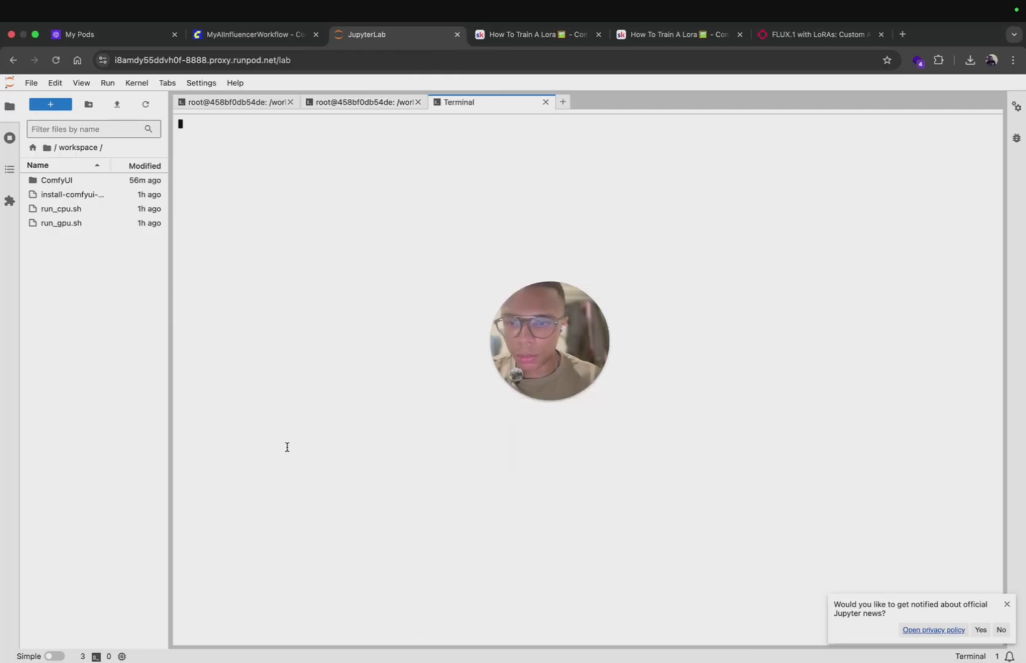
{"action": "type", "text": "cd Com"}
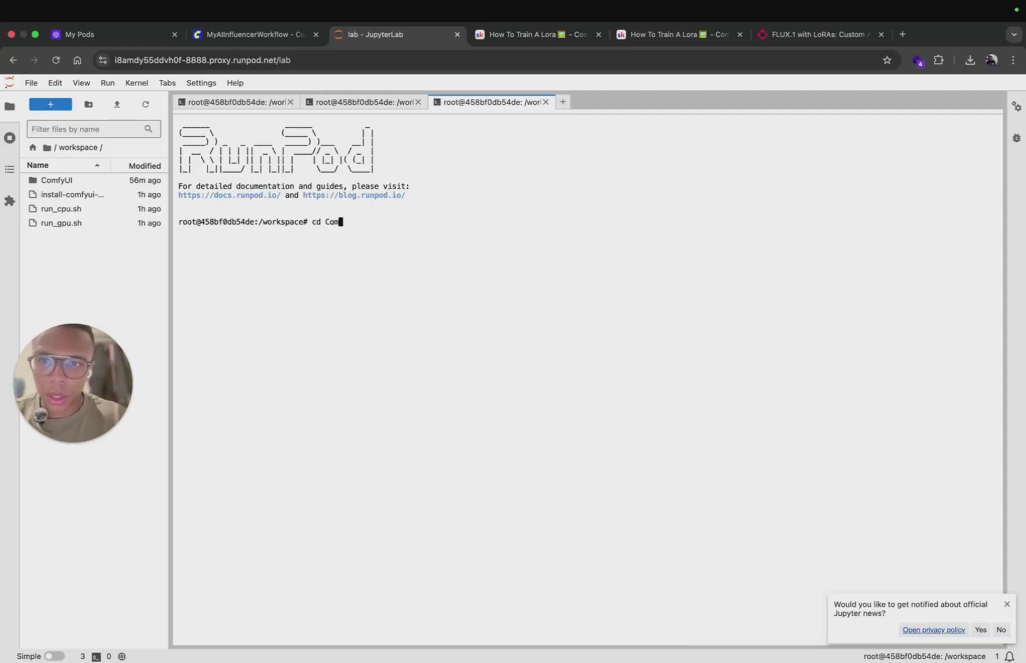
{"action": "key", "text": "Tab"}
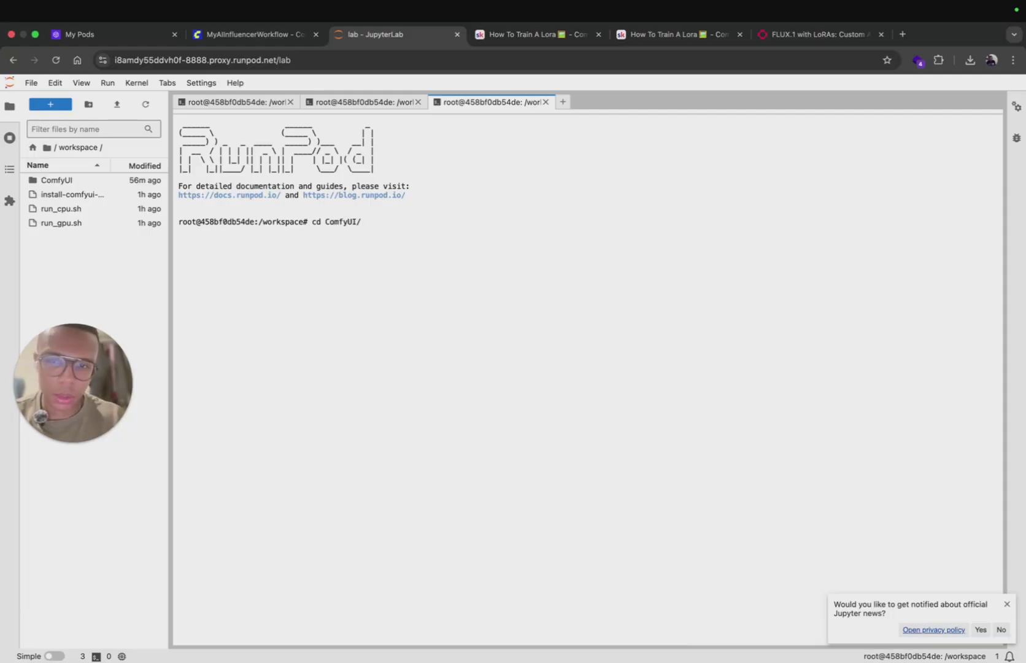
{"action": "type", "text": "mod"}
{"action": "key", "text": "Tab"}
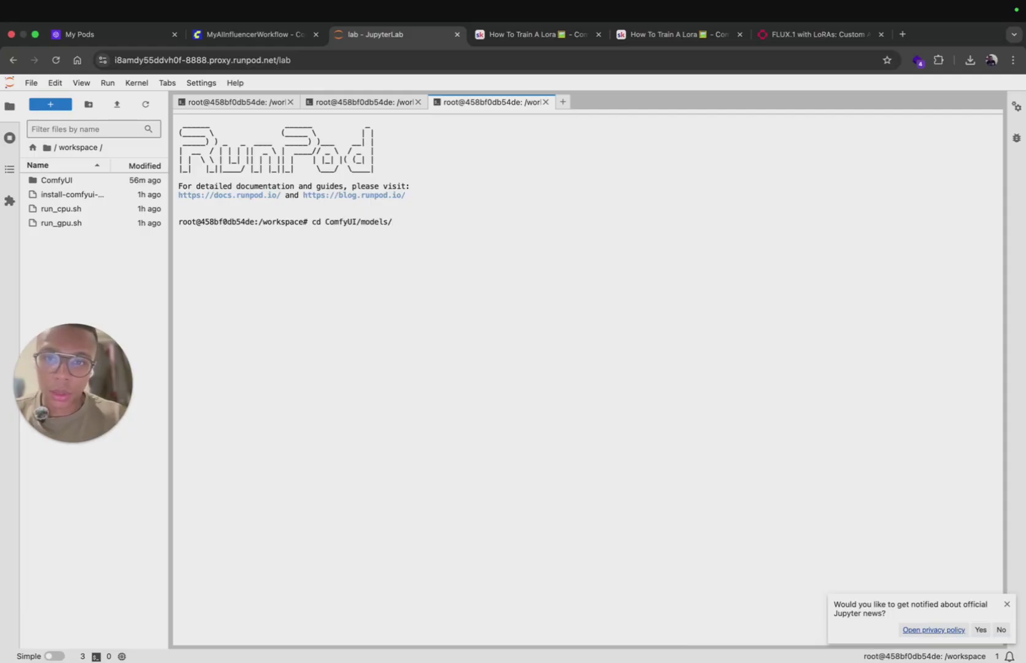
{"action": "type", "text": "lor"}
{"action": "key", "text": "Tab"}
{"action": "key", "text": "Return"}
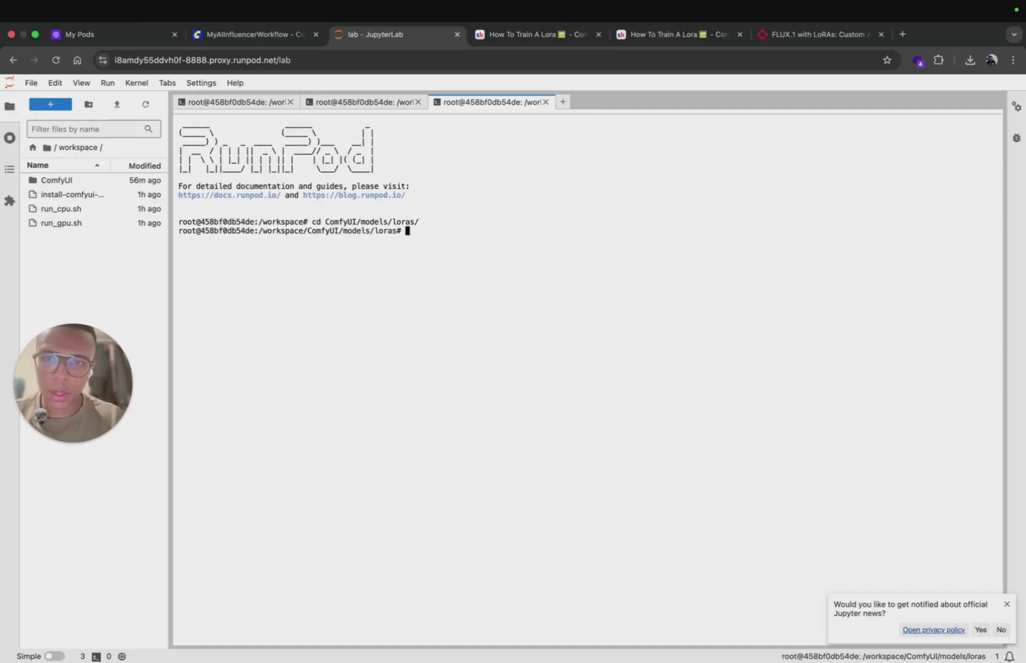
{"action": "type", "text": "ls"}
{"action": "key", "text": "Return"}
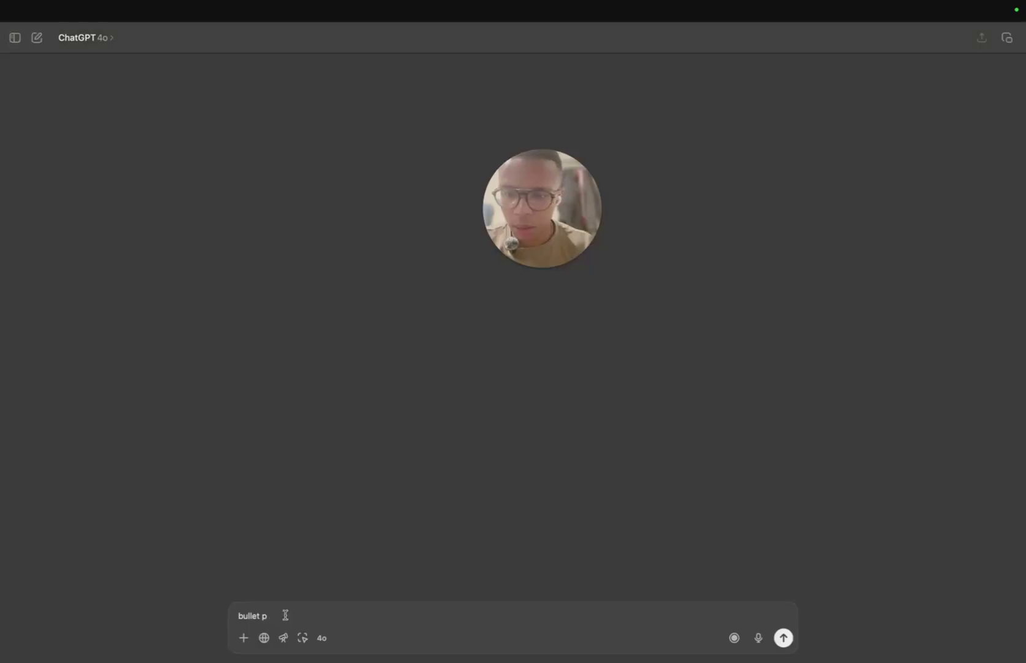
Step: Ask ChatGPT to wget the pasted LoRA URL into a file named sera.safetensors
{"action": "key", "text": "super+a"}
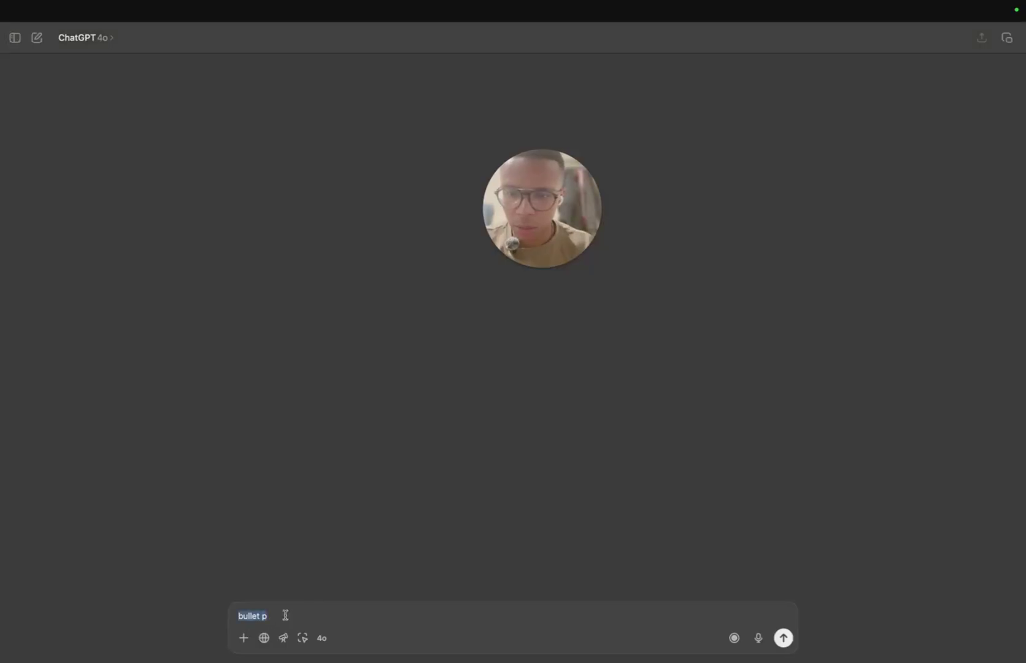
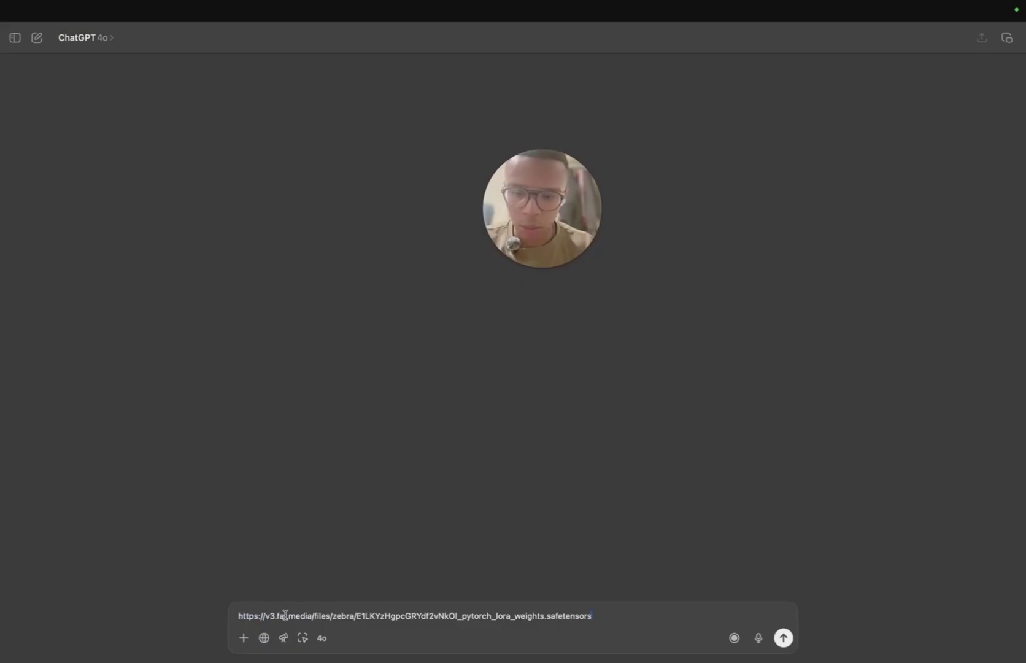
{"action": "key", "text": "super+Left"}
{"action": "type", "text": "wget "}
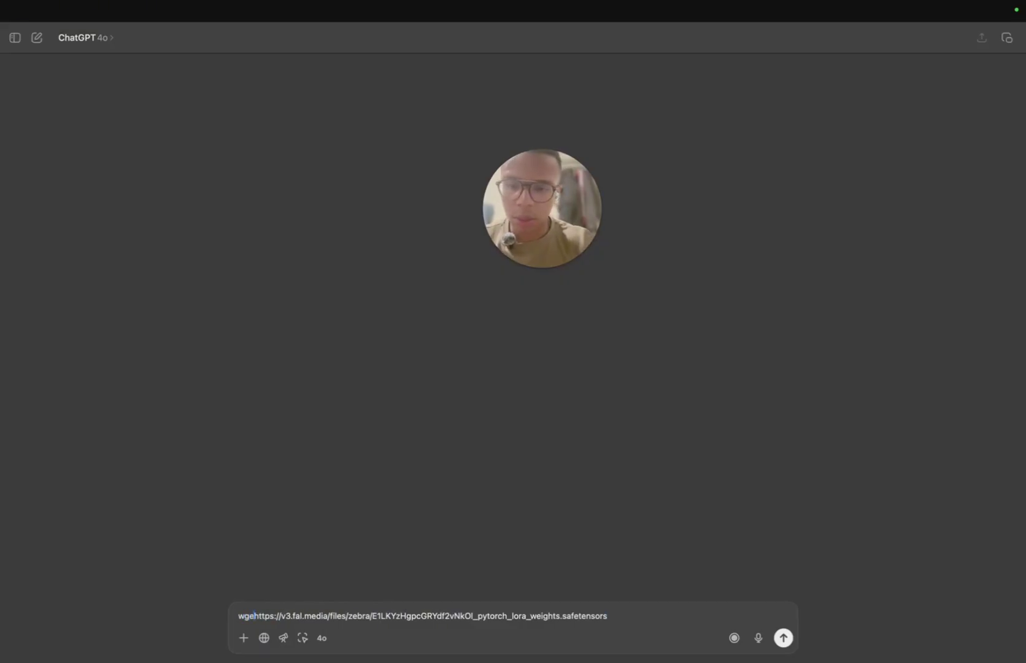
{"action": "type", "text": "that:"}
{"action": "key", "text": "super+Right"}
{"action": "type", "text": "into "}
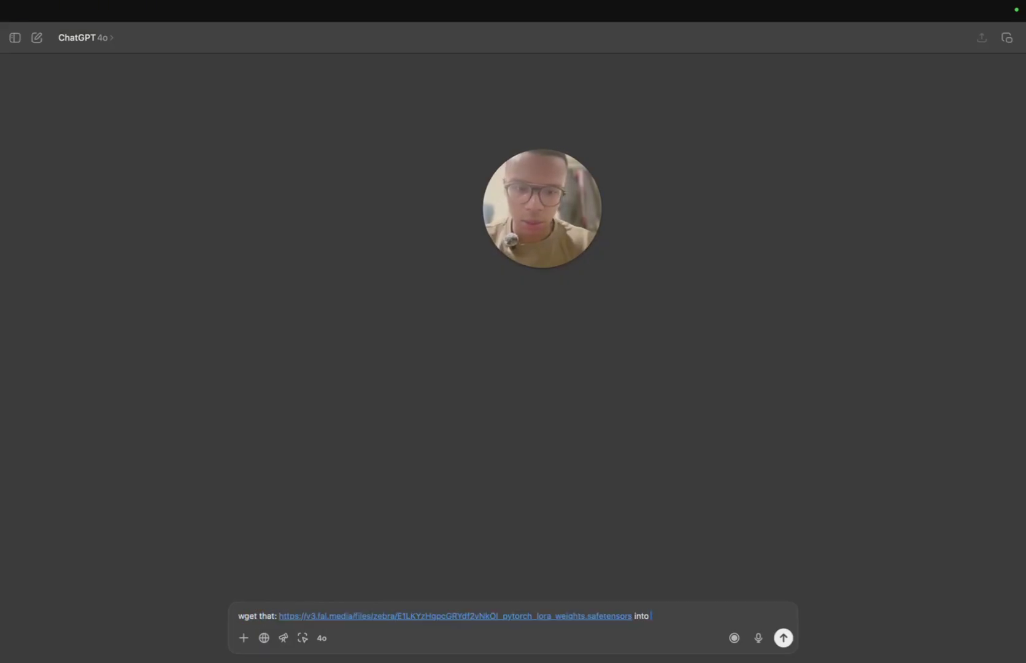
{"action": "type", "text": "a terminal cal"}
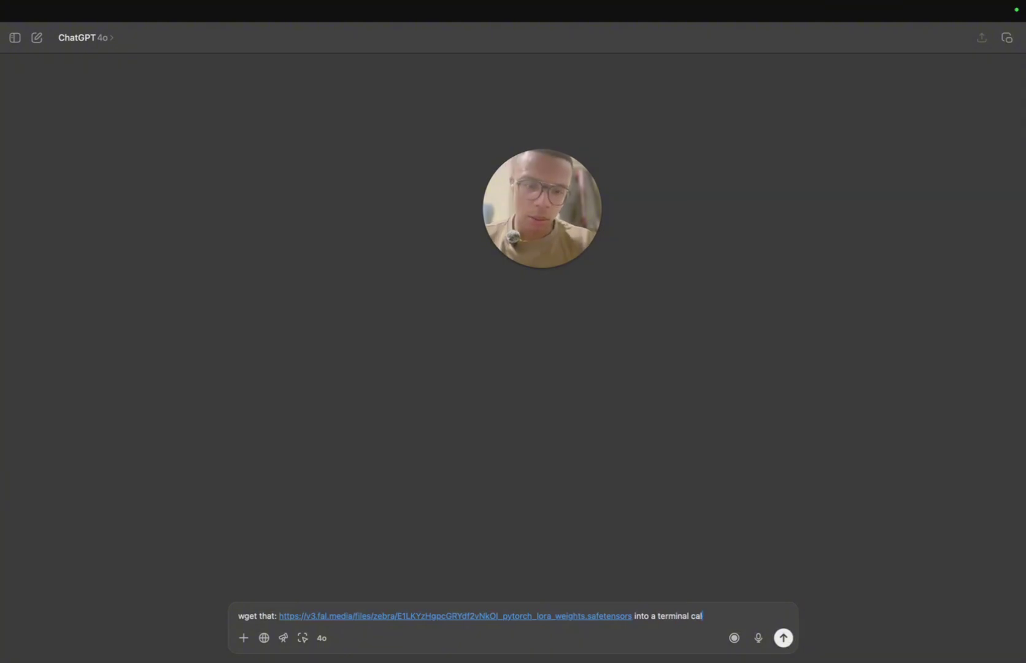
{"action": "type", "text": "l the file sera"}
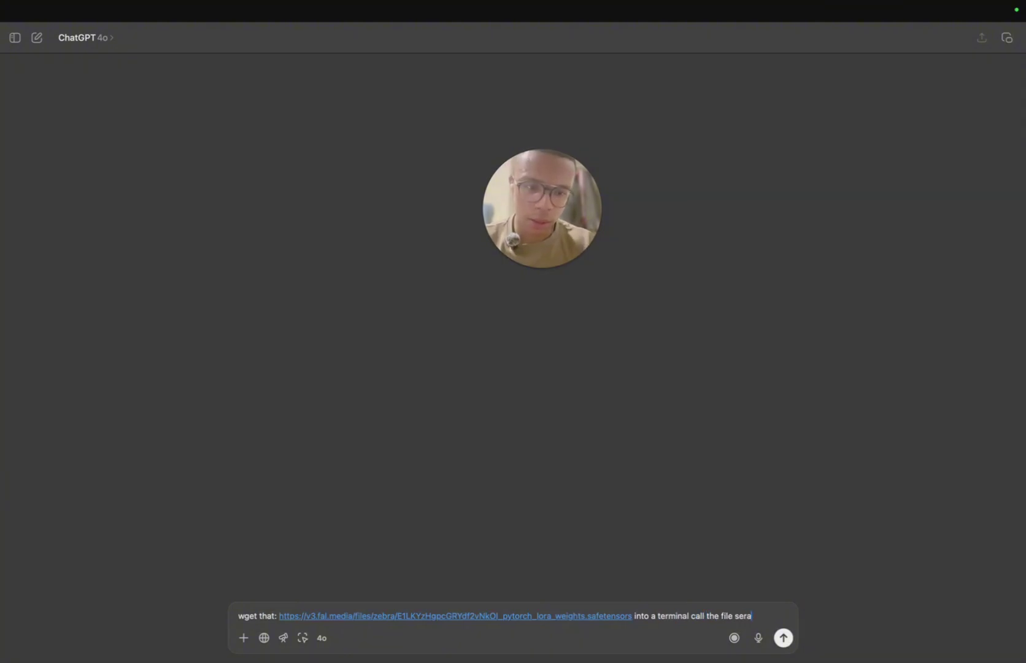
{"action": "type", "text": ".safe"}
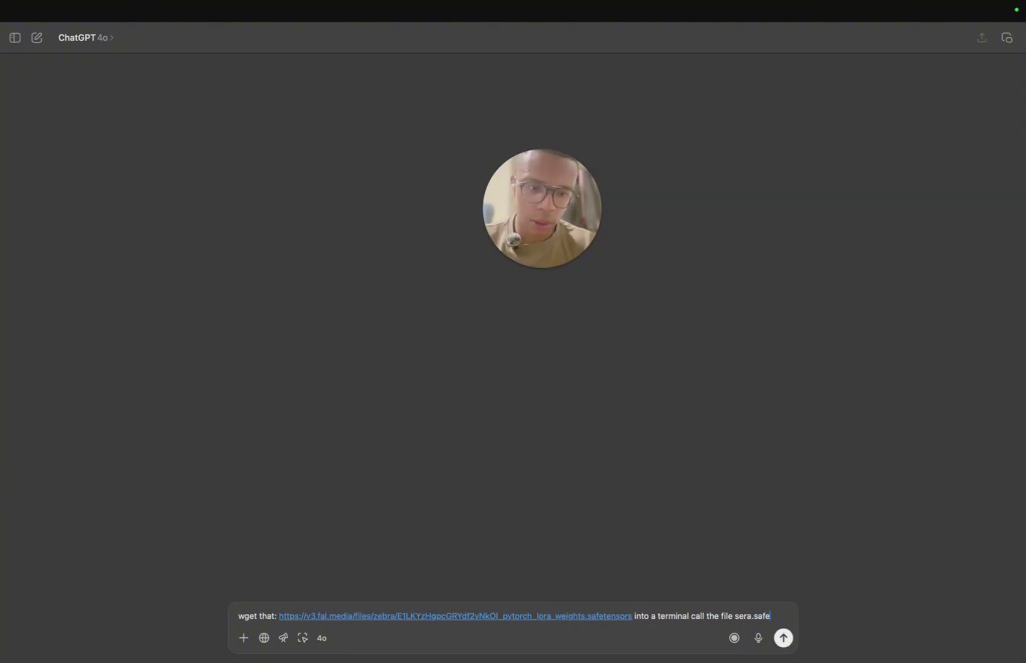
{"action": "type", "text": "tensors"}
{"action": "key", "text": "Return"}
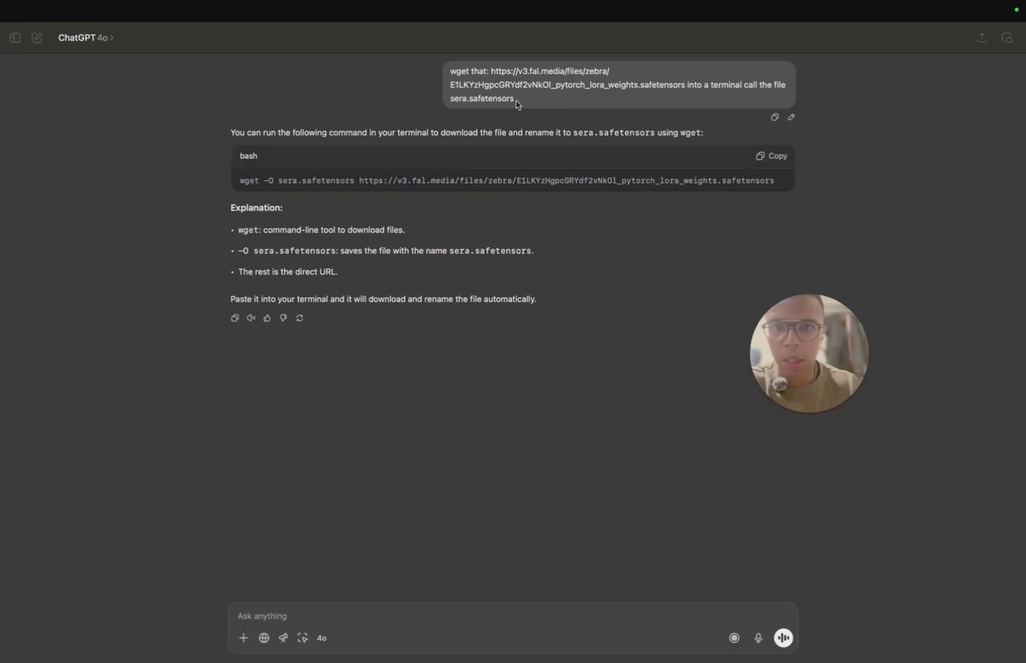
{"action": "triple_click", "coordinate": [366, 182]}
Step: Run ChatGPT's wget command in the loras folder and confirm sera.safetensors (86M) with ls
{"action": "left_click", "coordinate": [772, 157]}
{"action": "key", "text": "super+Tab"}
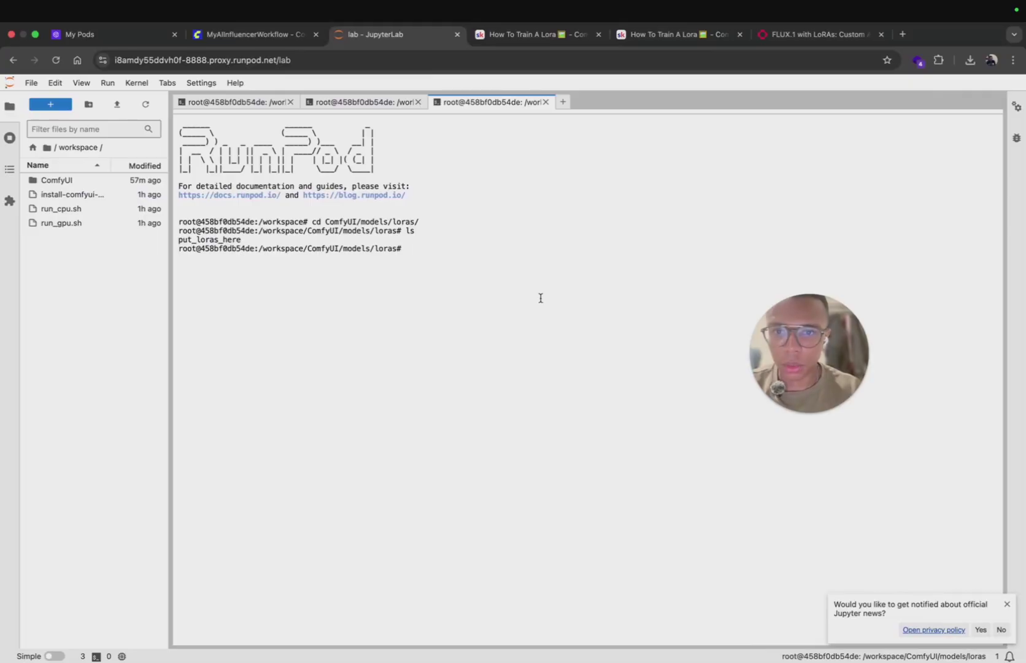
{"action": "key", "text": "super+v"}
{"action": "key", "text": "Return"}
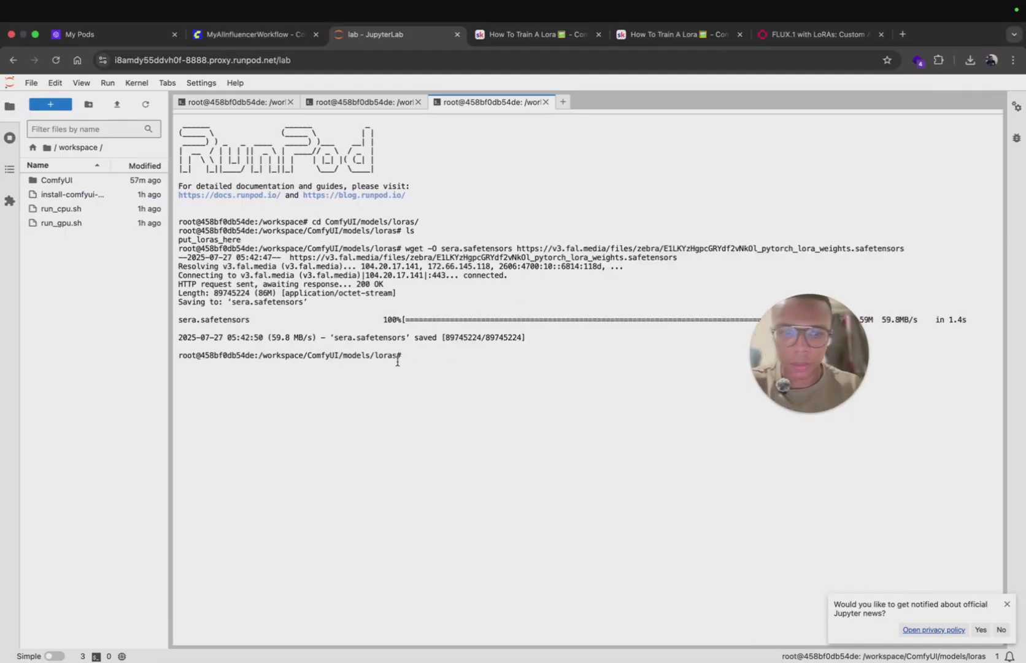
{"action": "type", "text": "ls"}
{"action": "key", "text": "Return"}
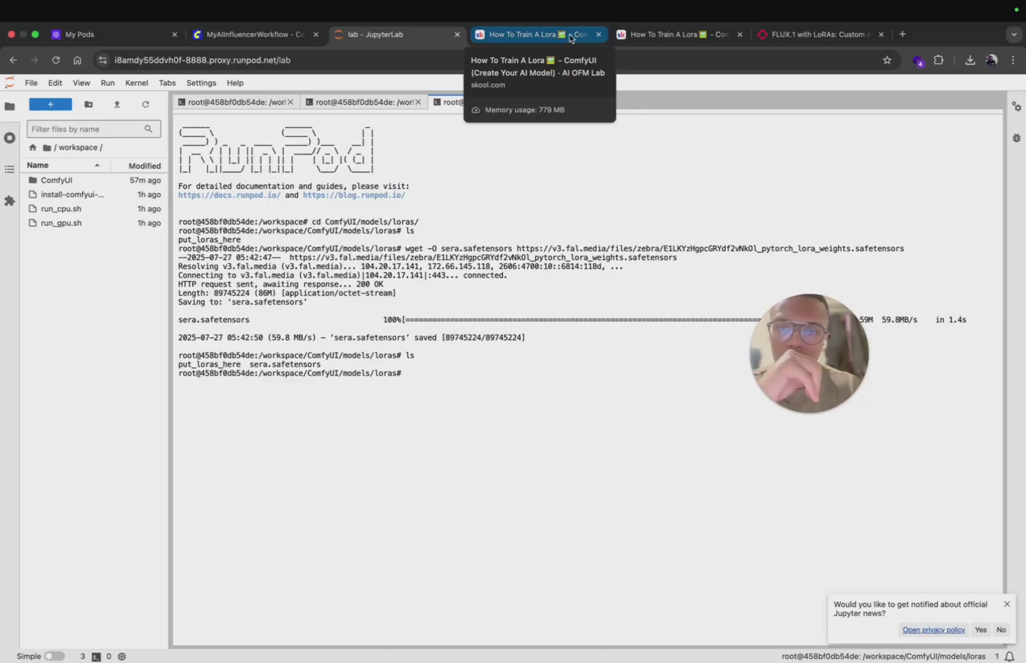
{"action": "left_click", "coordinate": [258, 34]}
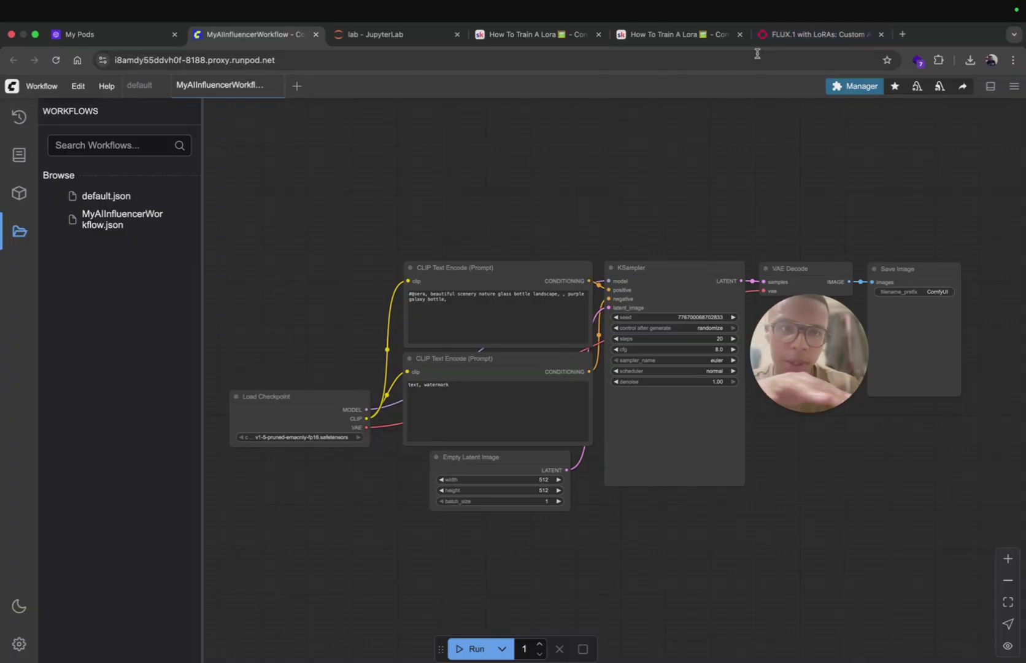
Step: Search the fal.ai playground page for the LoRA URL
{"action": "left_click", "coordinate": [817, 34]}
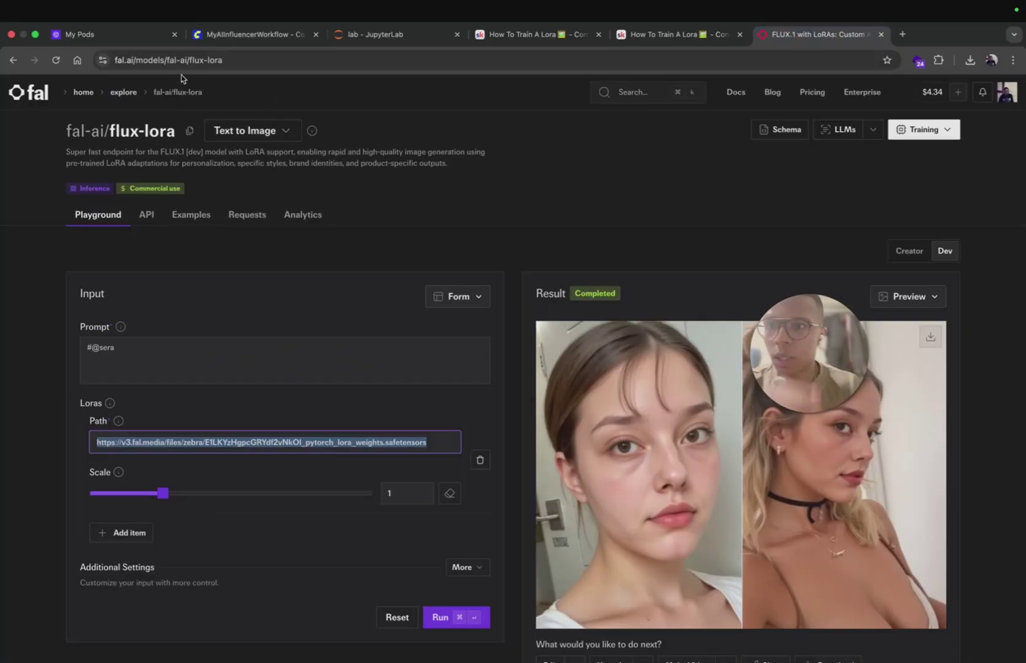
{"action": "key", "text": "super+f"}
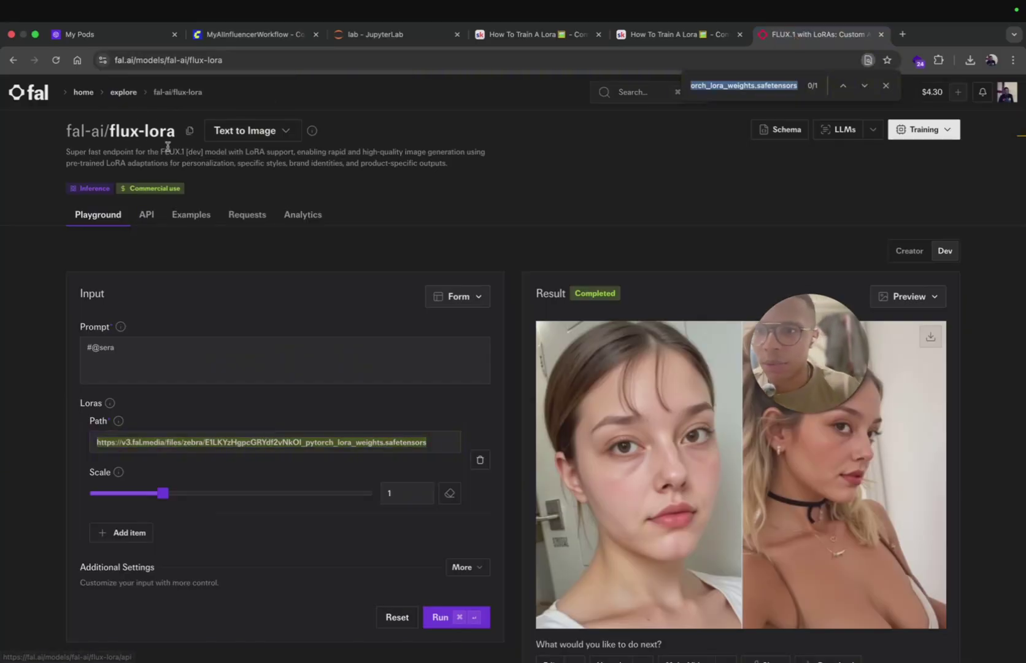
{"action": "left_click", "coordinate": [208, 151]}
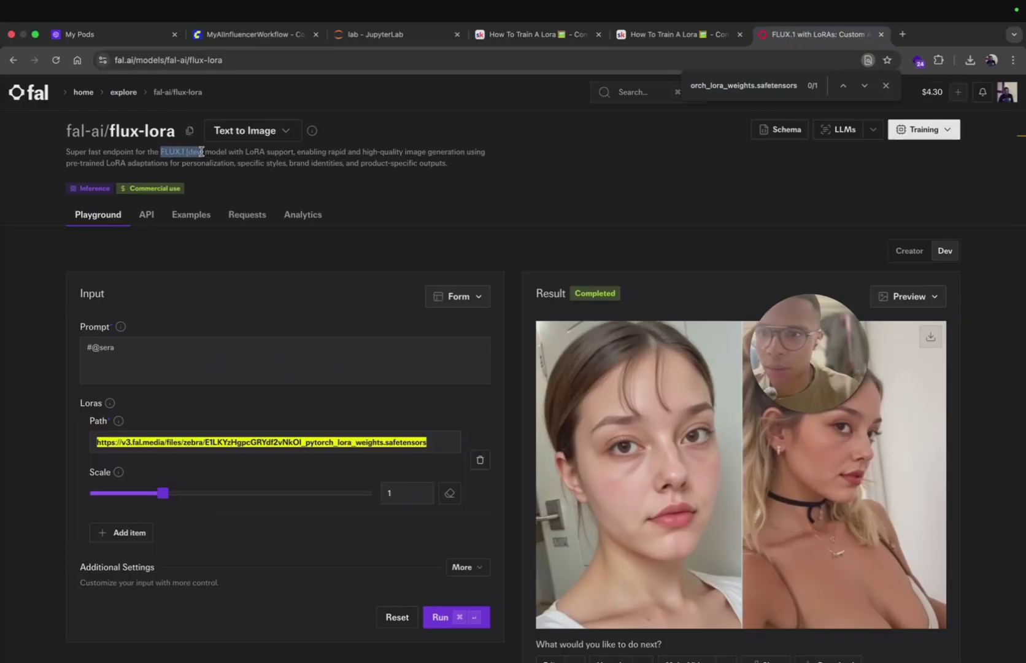
Step: Open civitai.com/models in a new browser tab
{"action": "left_click", "coordinate": [902, 34]}
{"action": "type", "text": "civi"}
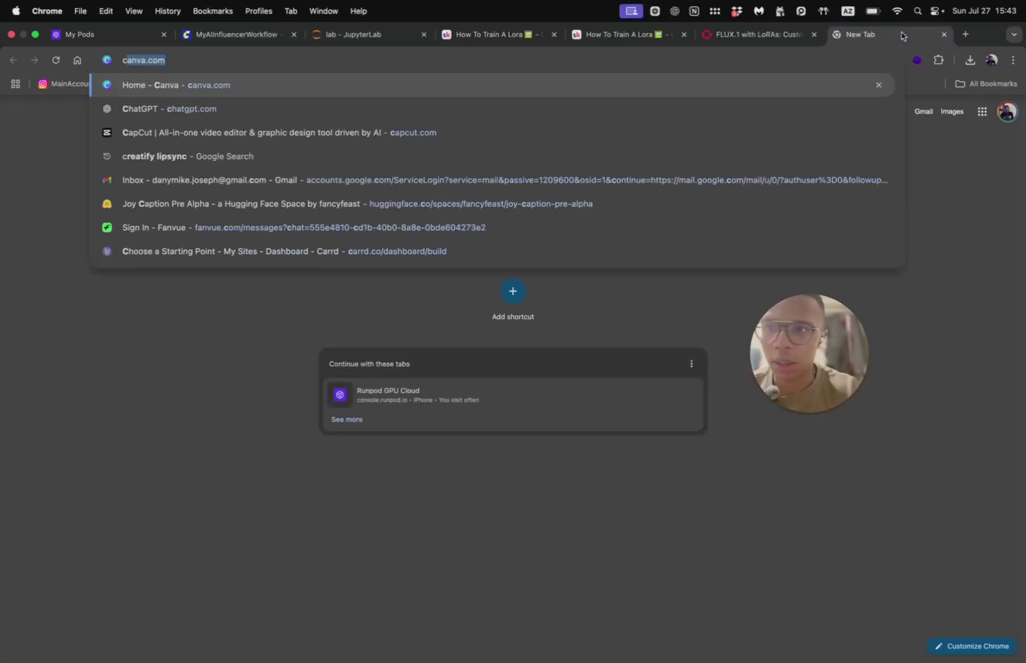
{"action": "key", "text": "Return"}
Step: Google the Civitai FLUX dev checkpoint in another new tab
{"action": "left_click", "coordinate": [965, 34]}
{"action": "type", "text": "civit ai"}
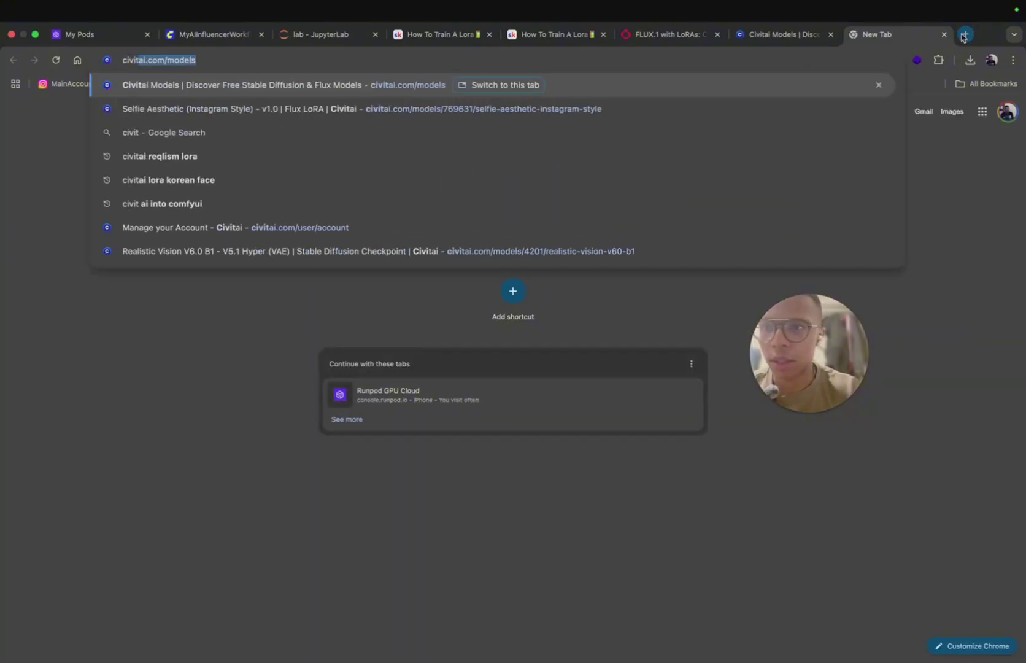
{"action": "type", "text": "x dev checl"}
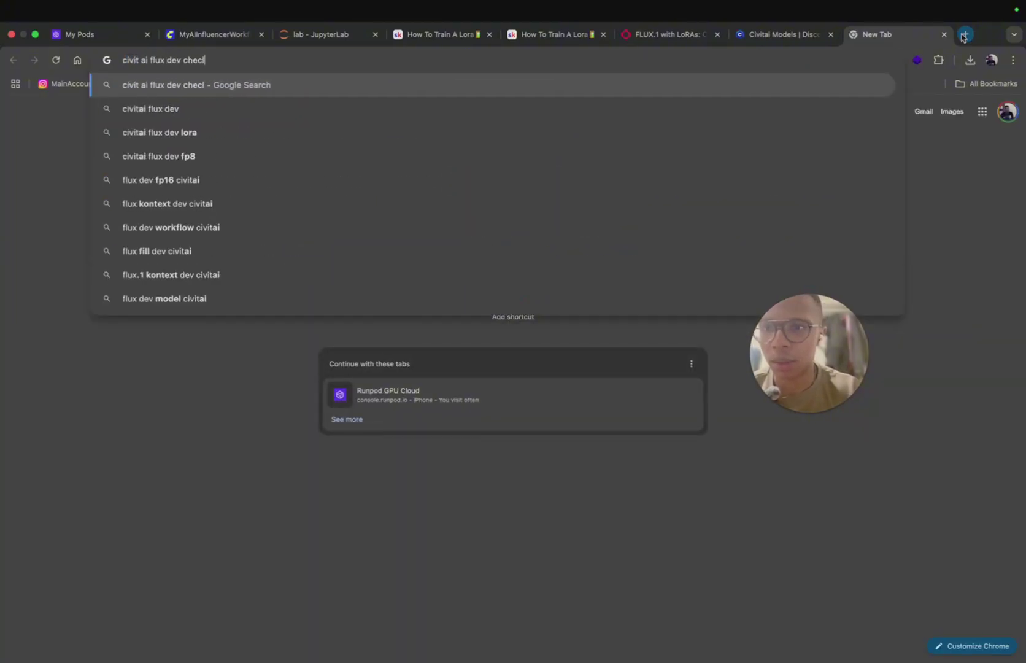
{"action": "key", "text": "Return"}
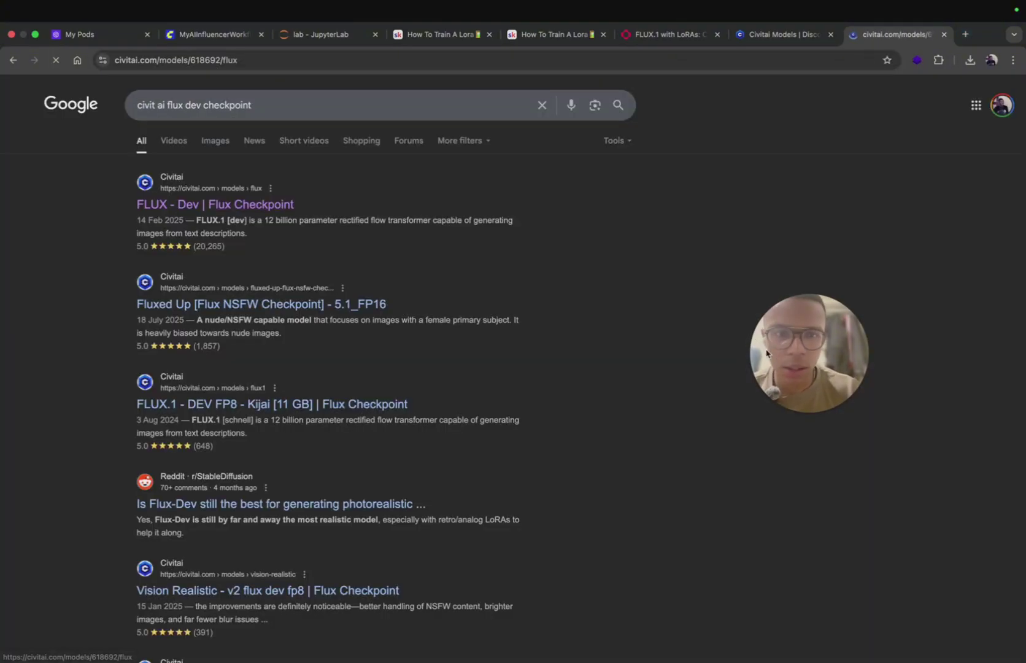
Step: Open Civitai's FLUX - Dev page and copy the Pruned Model fp32 (15.91 GB) download link
{"action": "left_click", "coordinate": [204, 330]}
{"action": "left_click_drag", "start_coordinate": [623, 400], "coordinate": [99, 246]}
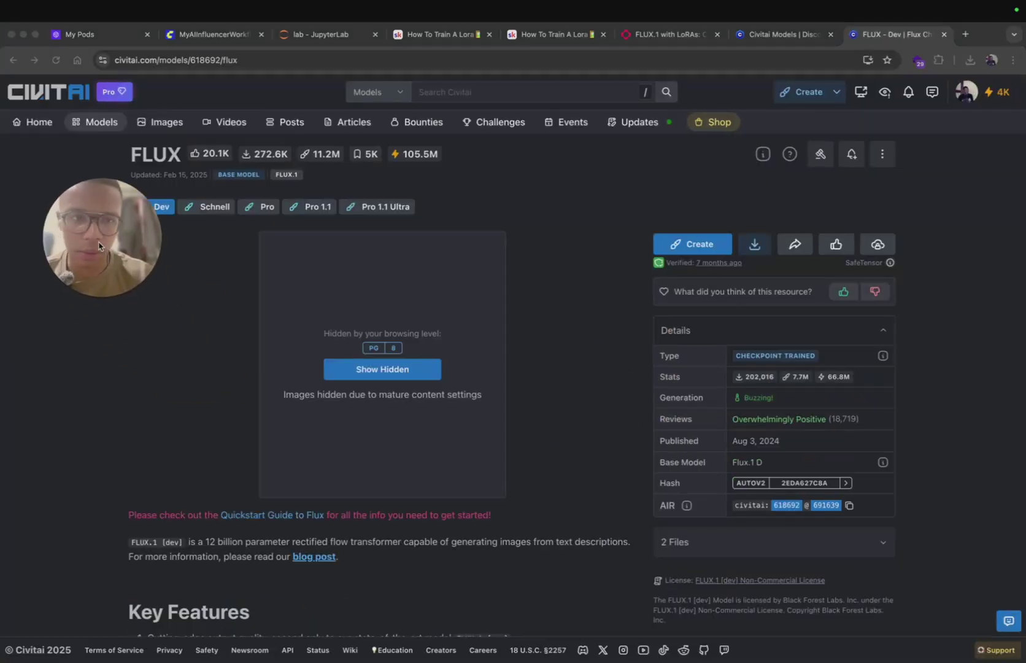
{"action": "right_click", "coordinate": [756, 247]}
{"action": "left_click", "coordinate": [717, 203]}
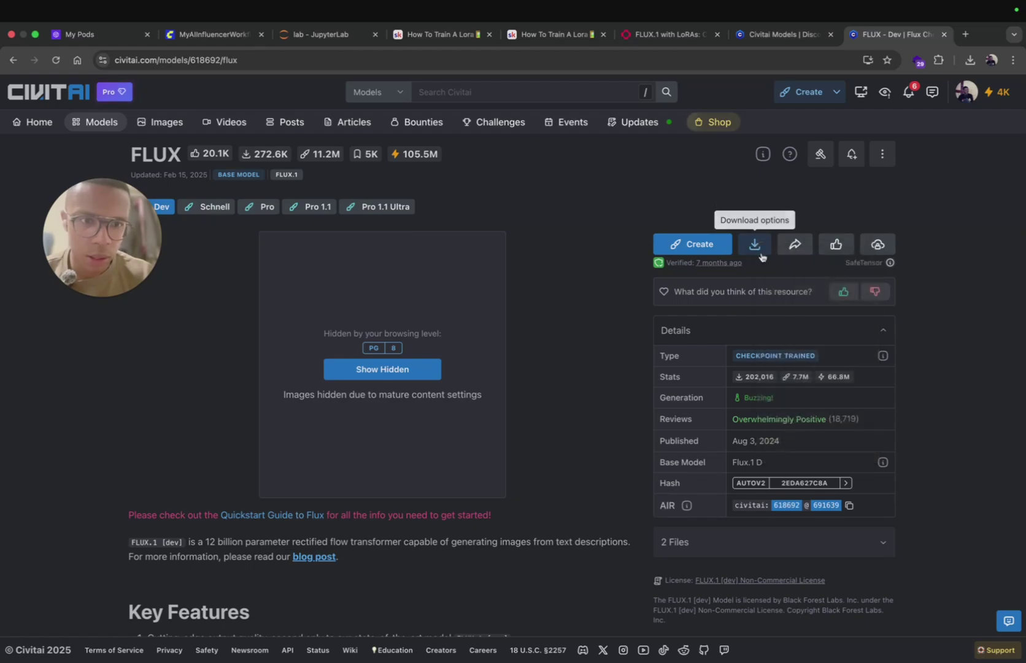
{"action": "left_click", "coordinate": [755, 244]}
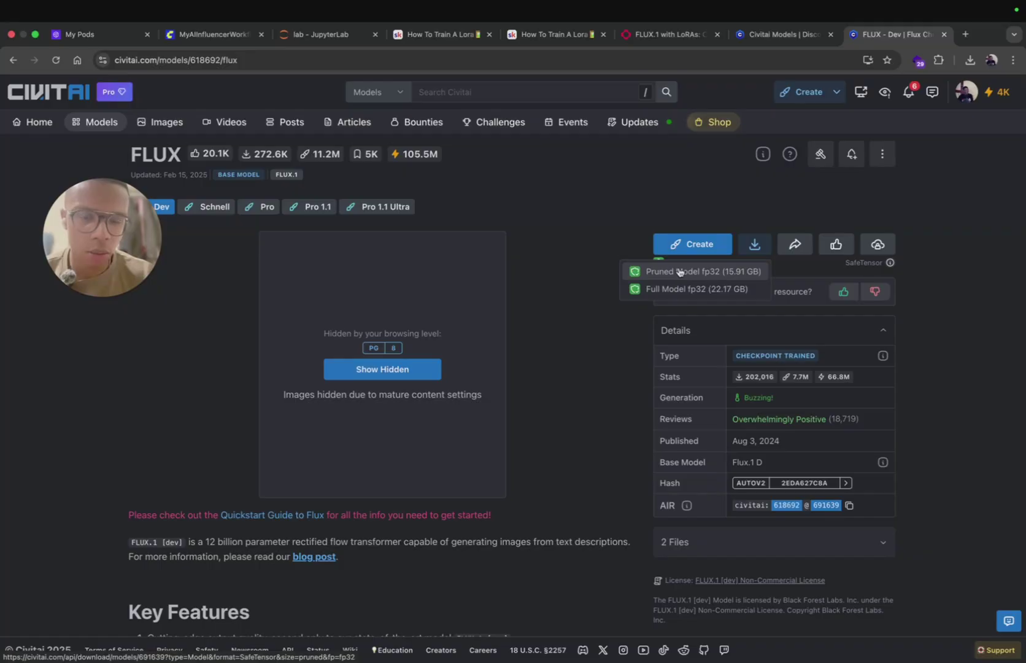
{"action": "right_click", "coordinate": [675, 269]}
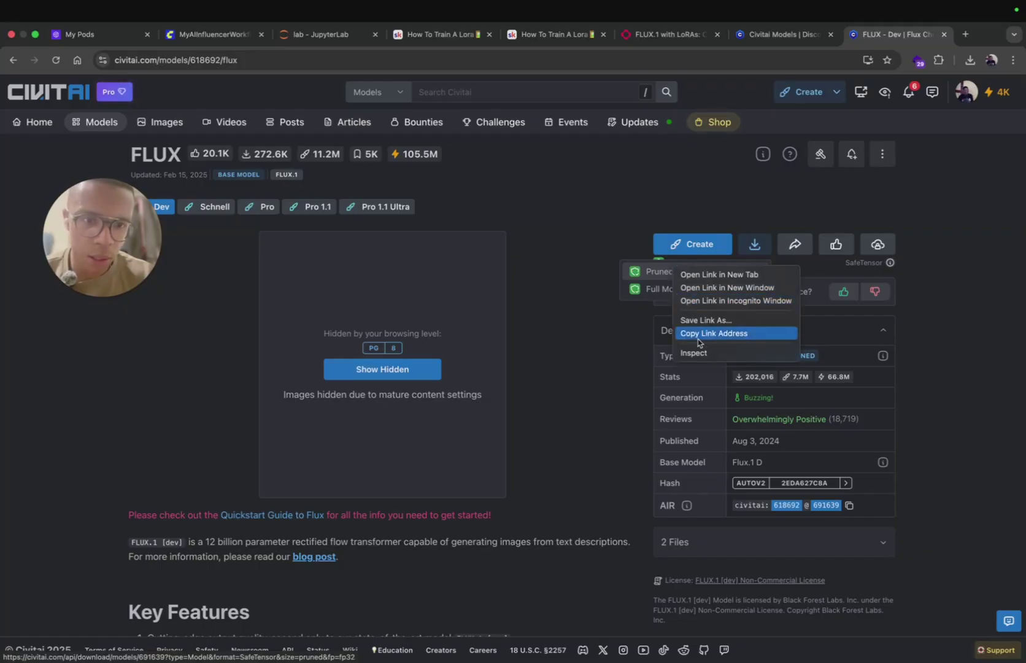
{"action": "left_click", "coordinate": [730, 333]}
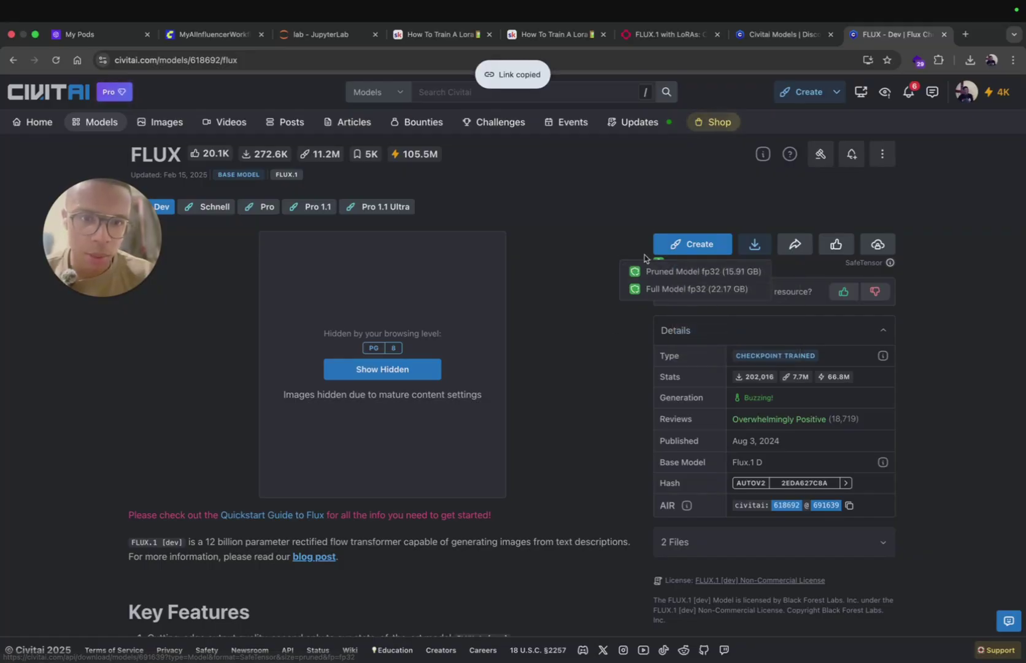
Step: Draft 'wget that' before the pasted Civitai link in ChatGPT, adding a <mytoken> placeholder
{"action": "mouse_move", "coordinate": [500, 652]}
{"action": "left_click", "coordinate": [473, 636]}
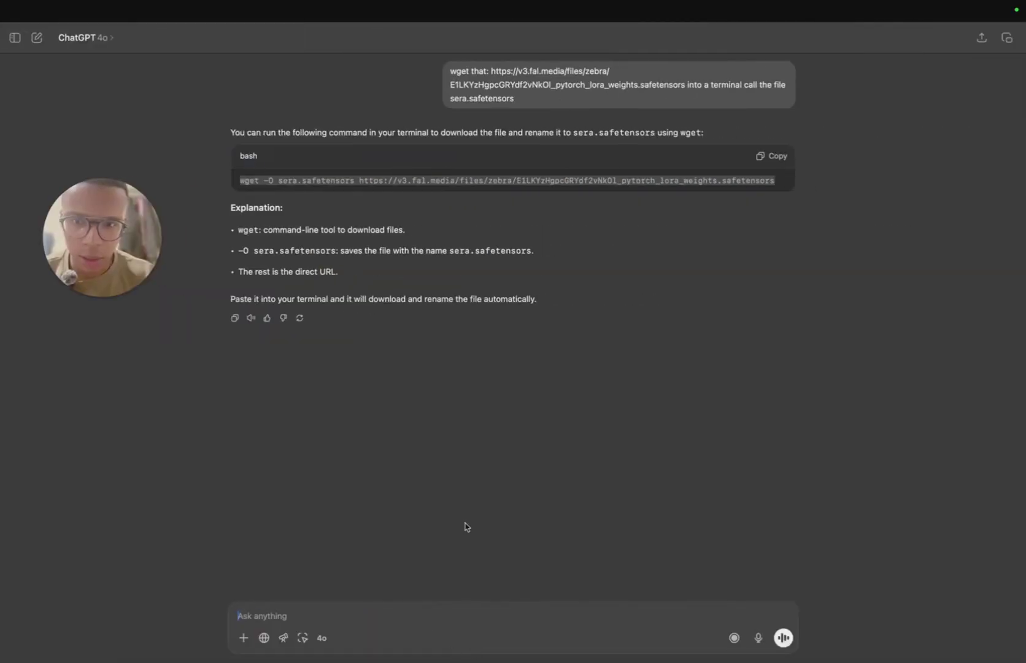
{"action": "key", "text": "super+v"}
{"action": "left_click", "coordinate": [238, 616]}
{"action": "type", "text": "wget that"}
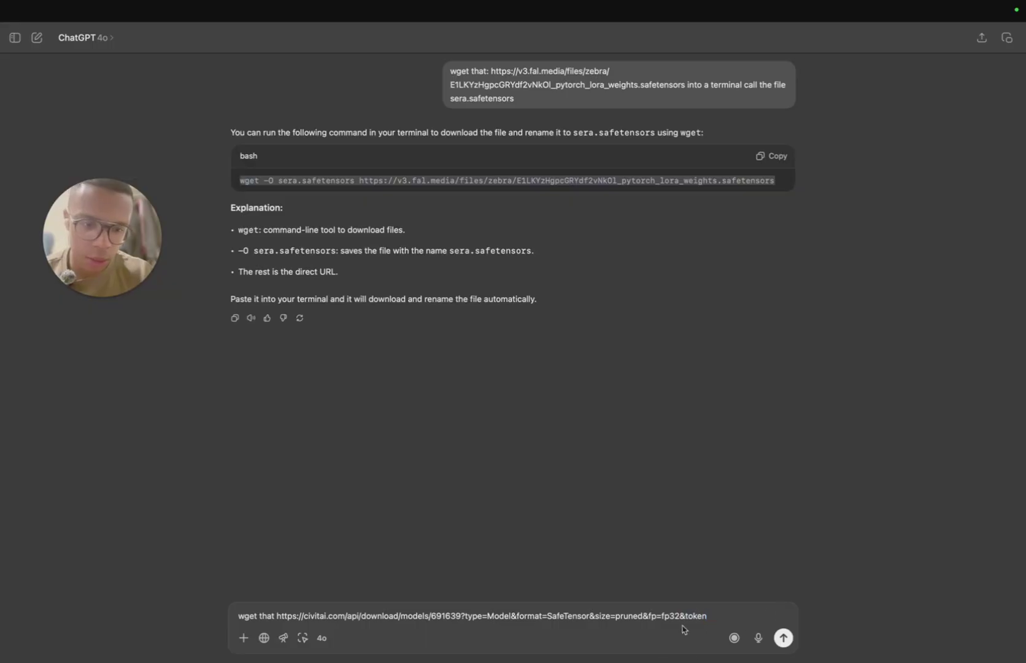
{"action": "type", "text": "<my>"}
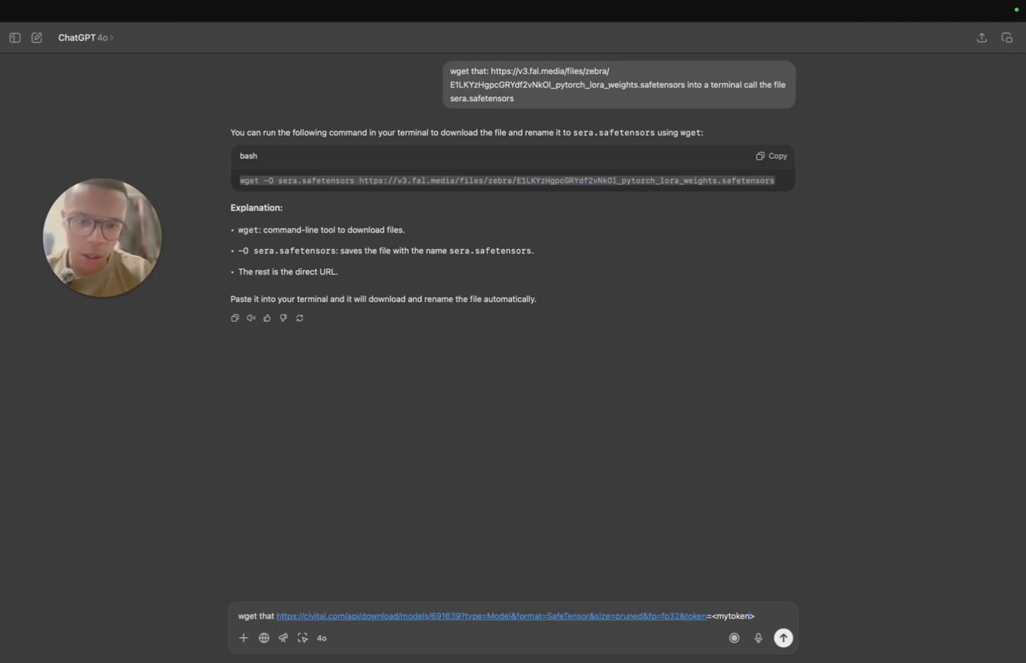
{"action": "key", "text": "ctrl+Left"}
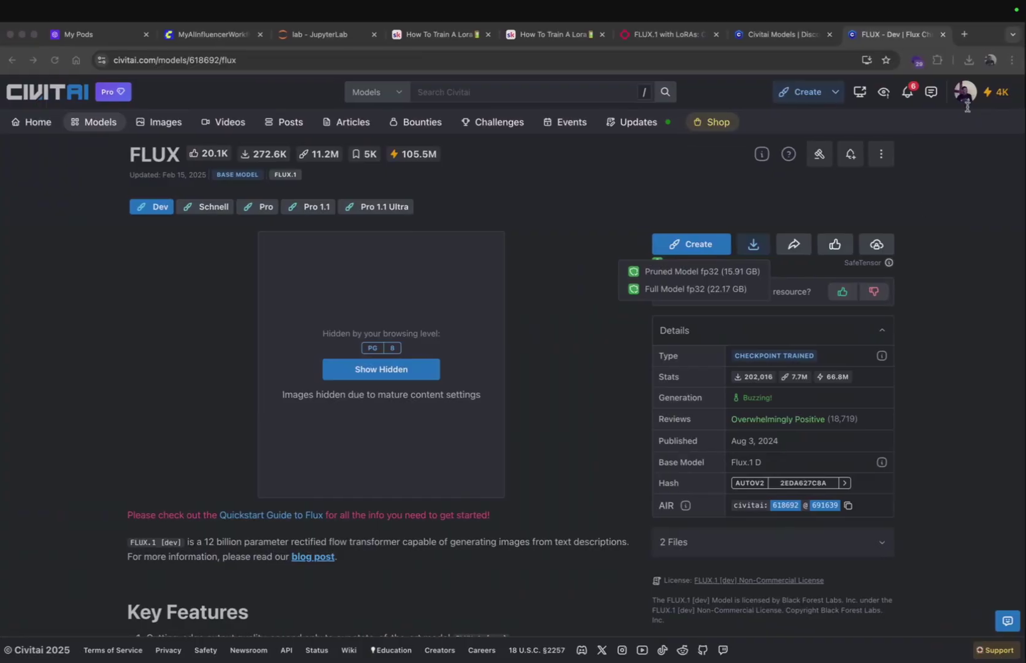
{"action": "left_click", "coordinate": [969, 92]}
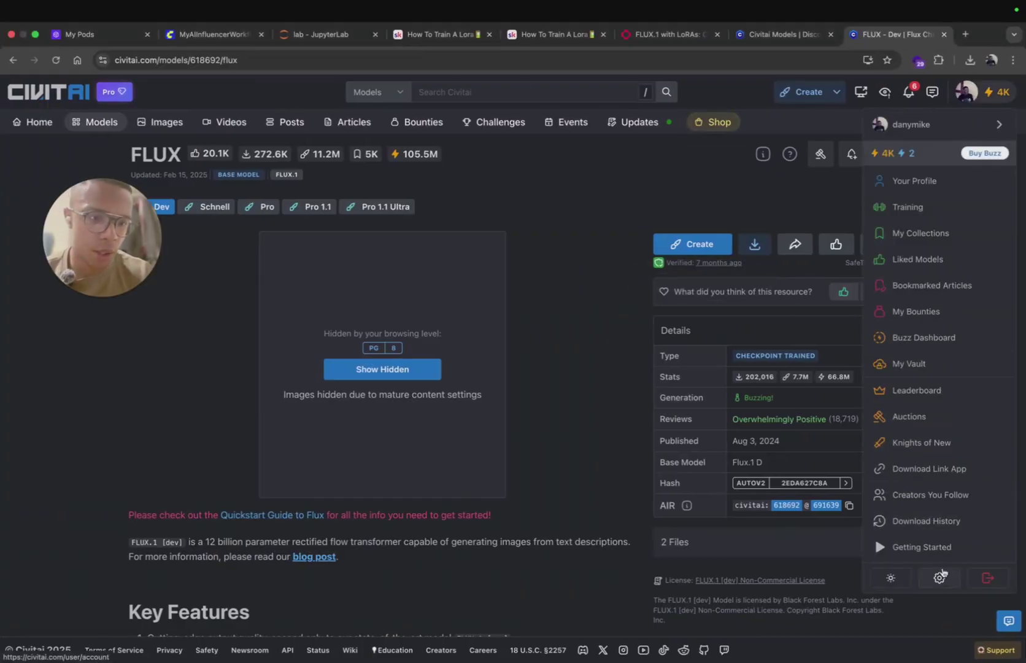
{"action": "left_click", "coordinate": [941, 574]}
{"action": "scroll", "coordinate": [482, 474], "scroll_direction": "down", "scroll_amount": 10}
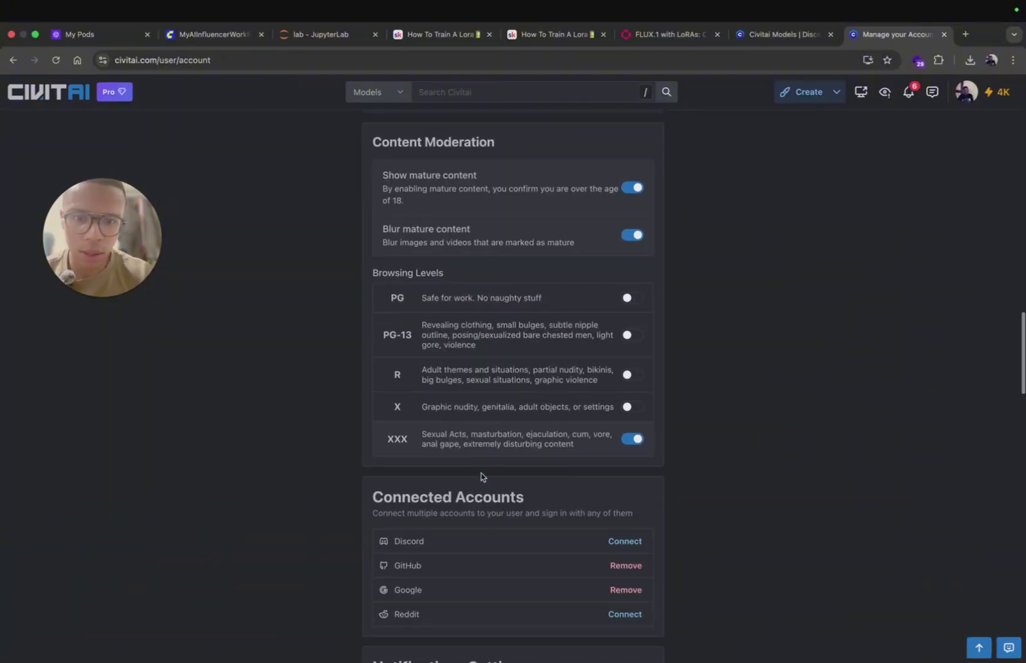
{"action": "scroll", "coordinate": [481, 477], "scroll_direction": "down", "scroll_amount": 5}
{"action": "scroll", "coordinate": [482, 476], "scroll_direction": "down", "scroll_amount": 12}
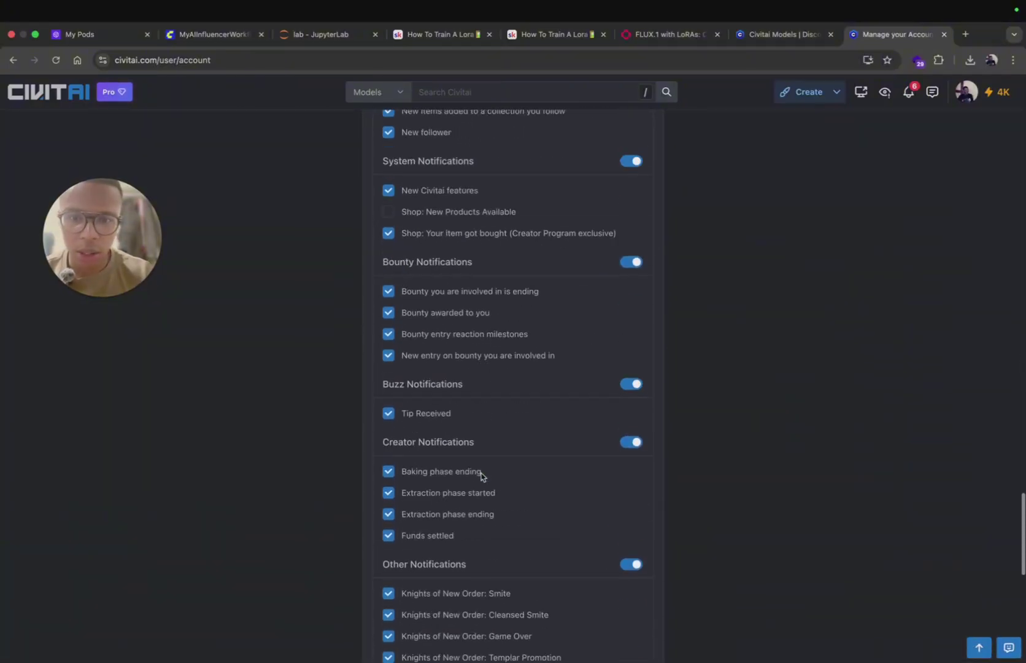
{"action": "scroll", "coordinate": [481, 475], "scroll_direction": "down", "scroll_amount": 8}
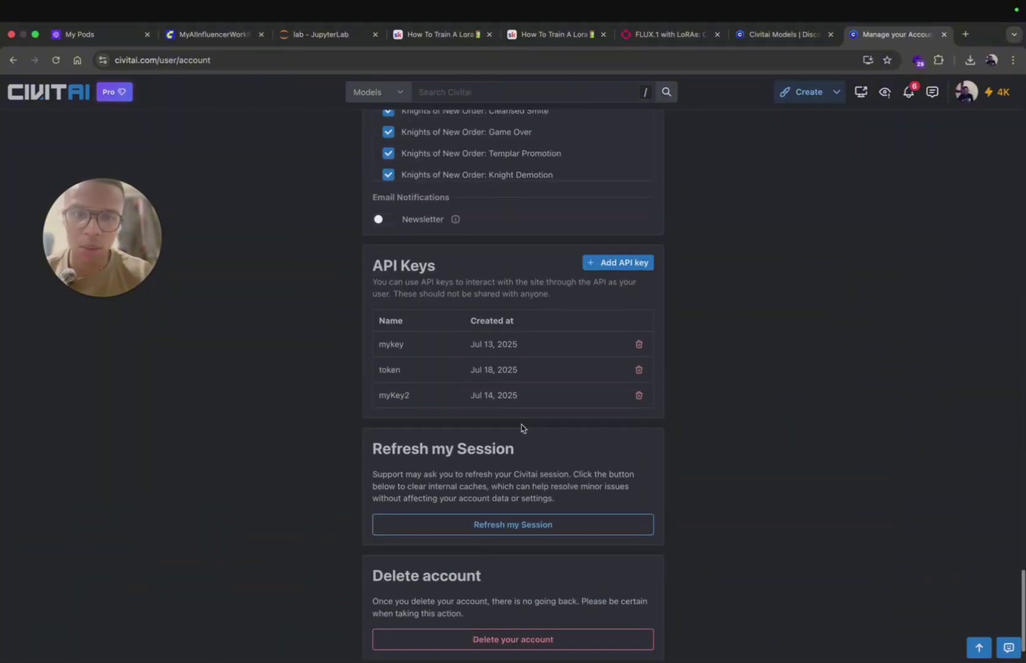
{"action": "scroll", "coordinate": [521, 427], "scroll_direction": "up", "scroll_amount": 1}
Step: Add a new API key named 'my token', then select ChatGPT's <mytoken> placeholder
{"action": "left_click", "coordinate": [618, 316]}
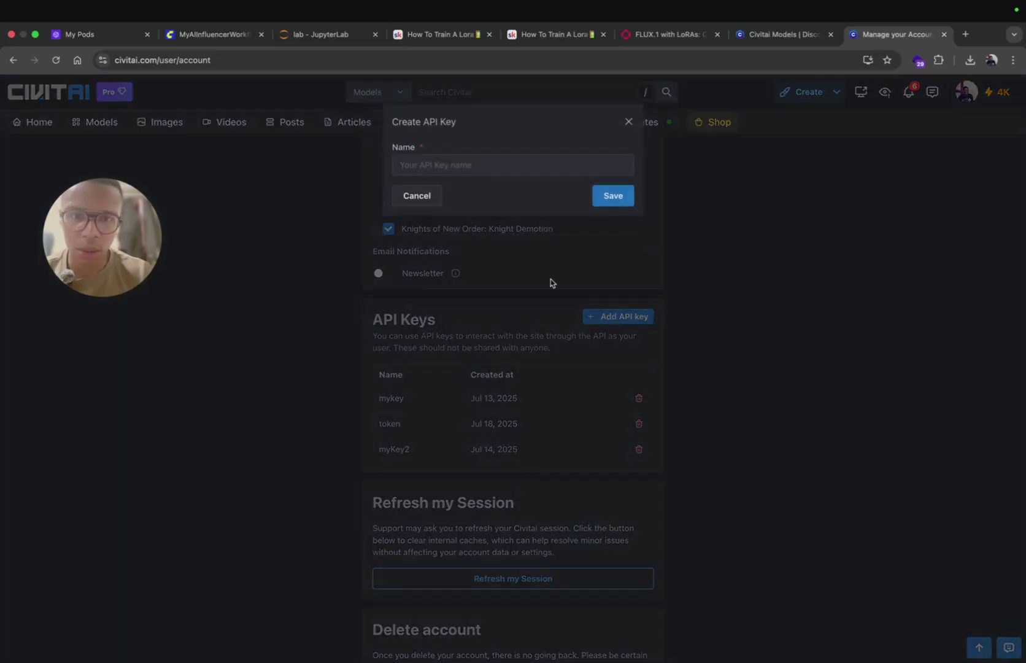
{"action": "left_click", "coordinate": [458, 164]}
{"action": "type", "text": "my token"}
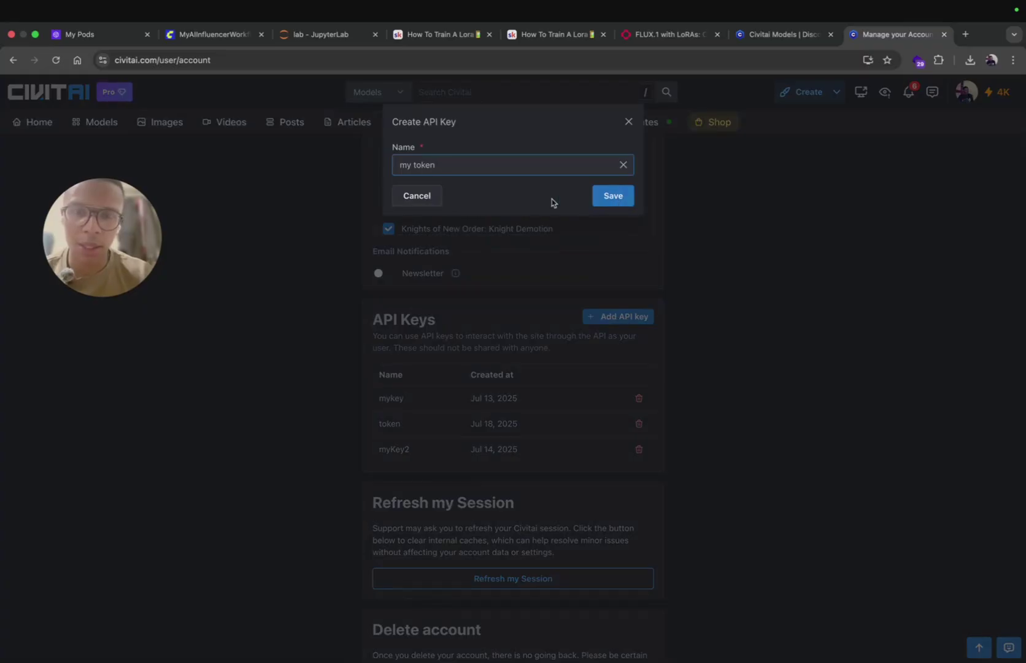
{"action": "triple_click", "coordinate": [461, 161]}
{"action": "left_click", "coordinate": [425, 165]}
{"action": "triple_click", "coordinate": [425, 165]}
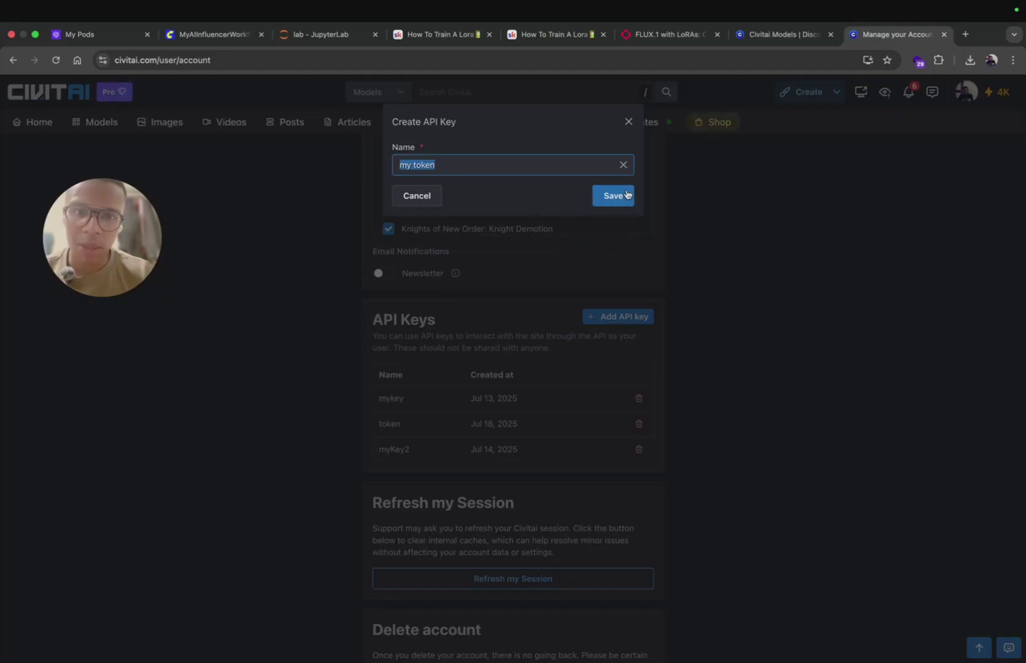
{"action": "key", "text": "ctrl+Left"}
{"action": "key", "text": "ctrl+Left"}
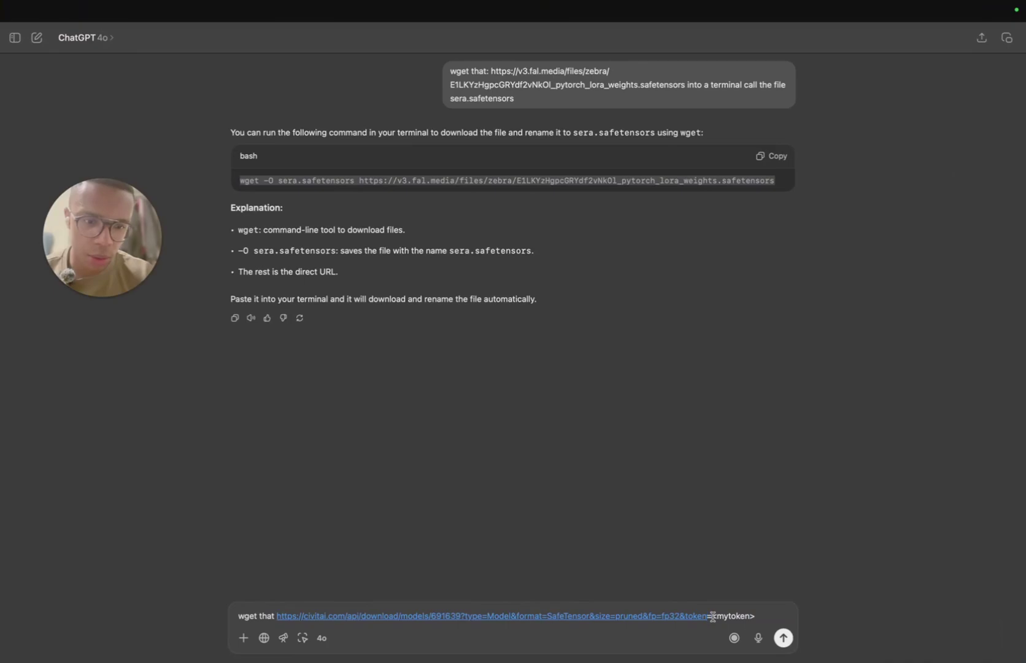
{"action": "left_click_drag", "start_coordinate": [712, 617], "coordinate": [776, 616]}
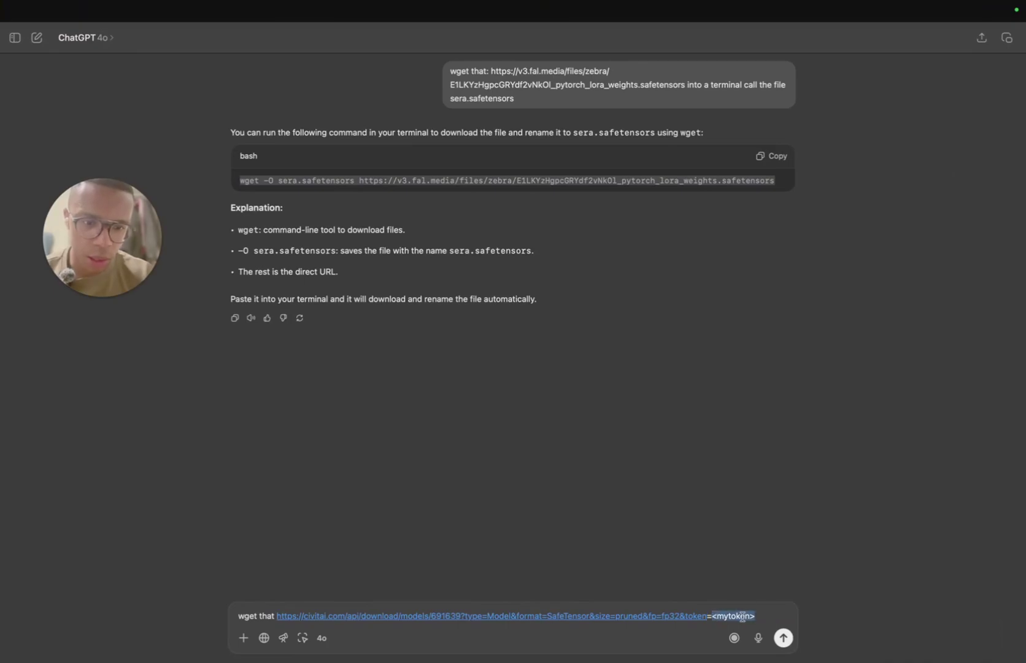
Step: Send the wget request and paste the reply's wget command into a new message
{"action": "left_click", "coordinate": [758, 619]}
{"action": "key", "text": "Return"}
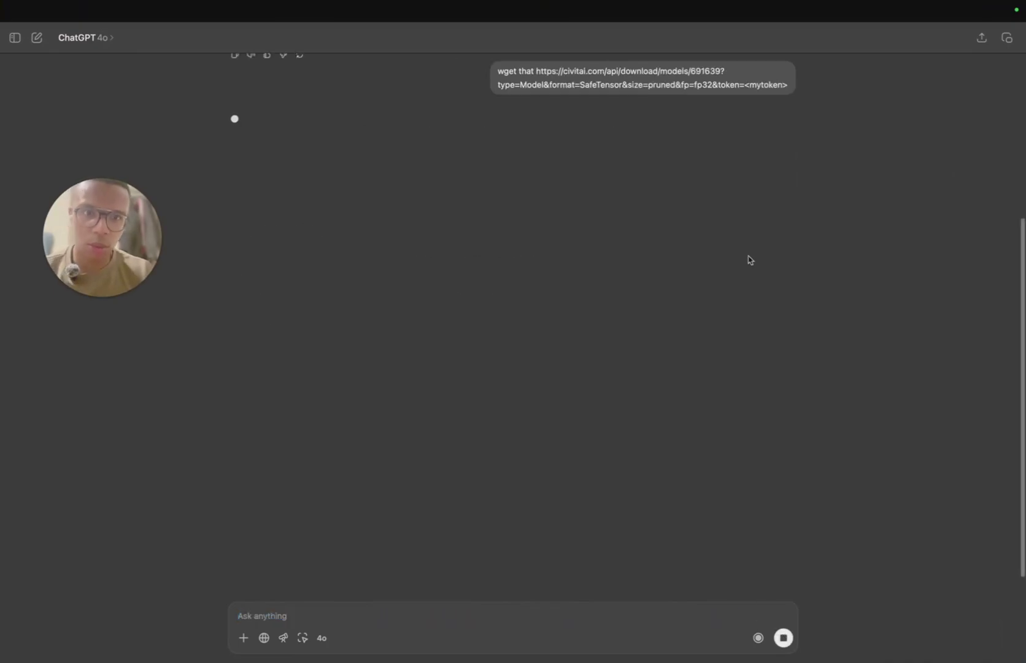
{"action": "left_click_drag", "start_coordinate": [378, 167], "coordinate": [656, 168]}
{"action": "key", "text": "super+c"}
{"action": "left_click", "coordinate": [301, 617]}
{"action": "key", "text": "super+v"}
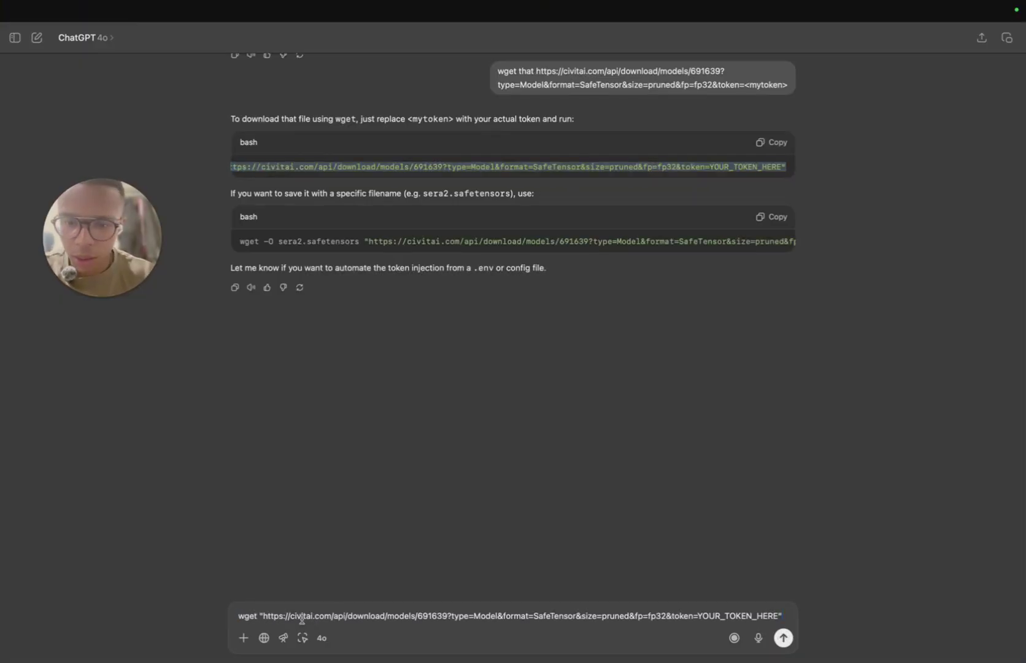
Step: Save the 'my token' API key in Civitai and paste it over YOUR_TOKEN_HERE
{"action": "left_click_drag", "start_coordinate": [699, 617], "coordinate": [770, 617]}
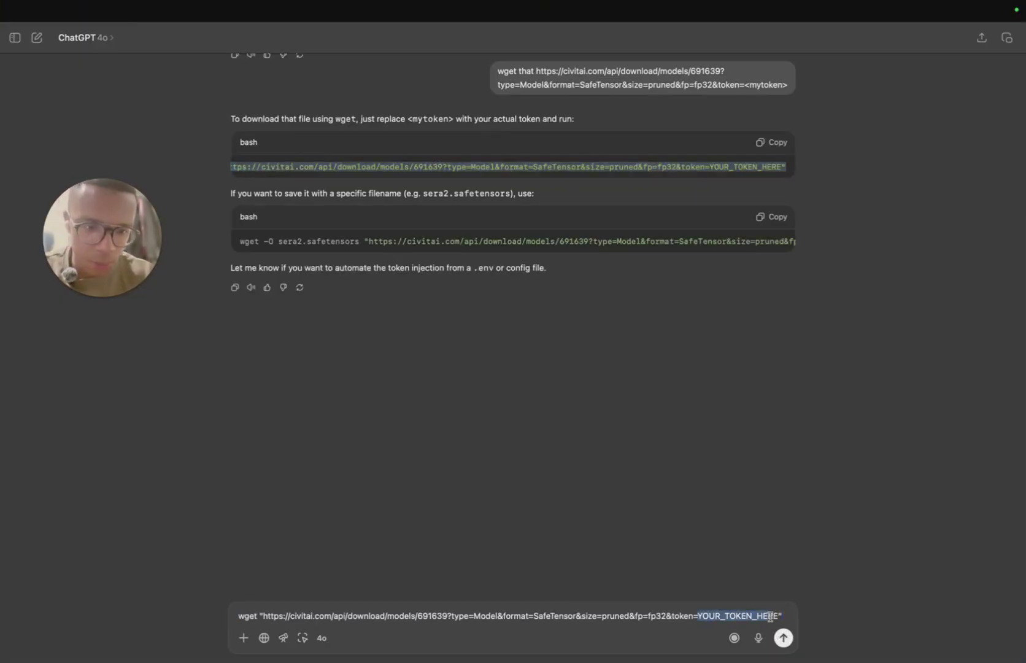
{"action": "left_click", "coordinate": [698, 617]}
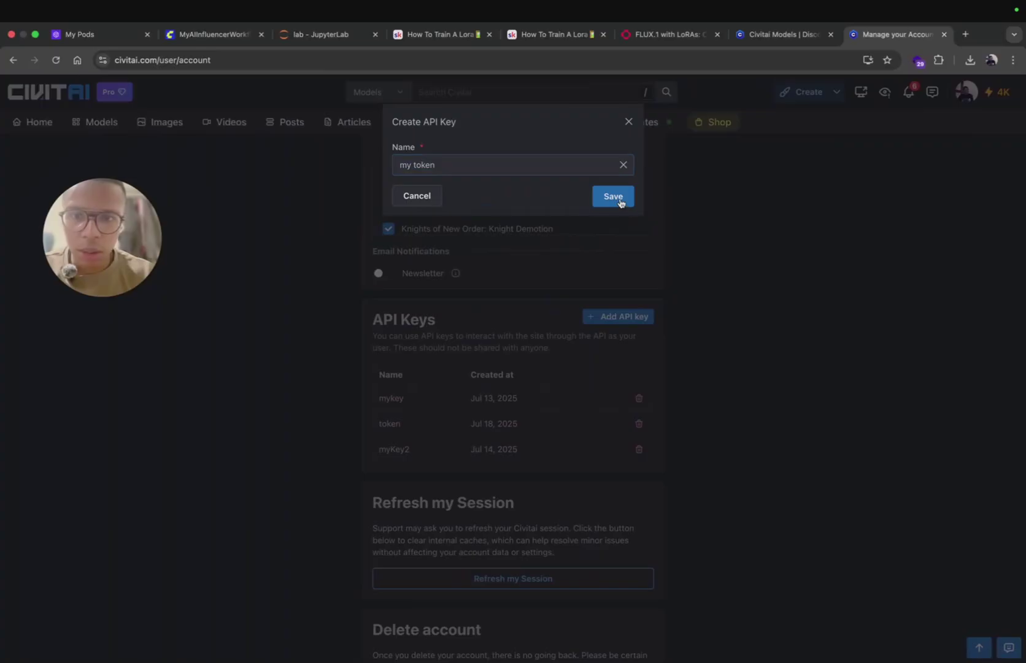
{"action": "left_click", "coordinate": [612, 195]}
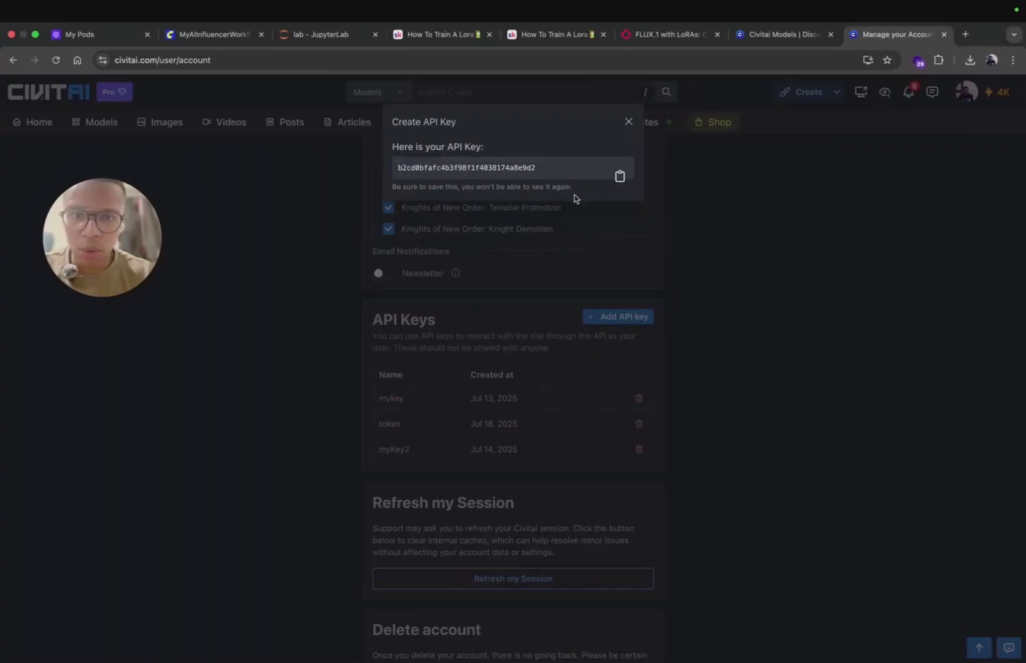
{"action": "left_click", "coordinate": [620, 178]}
{"action": "key", "text": "super+Tab"}
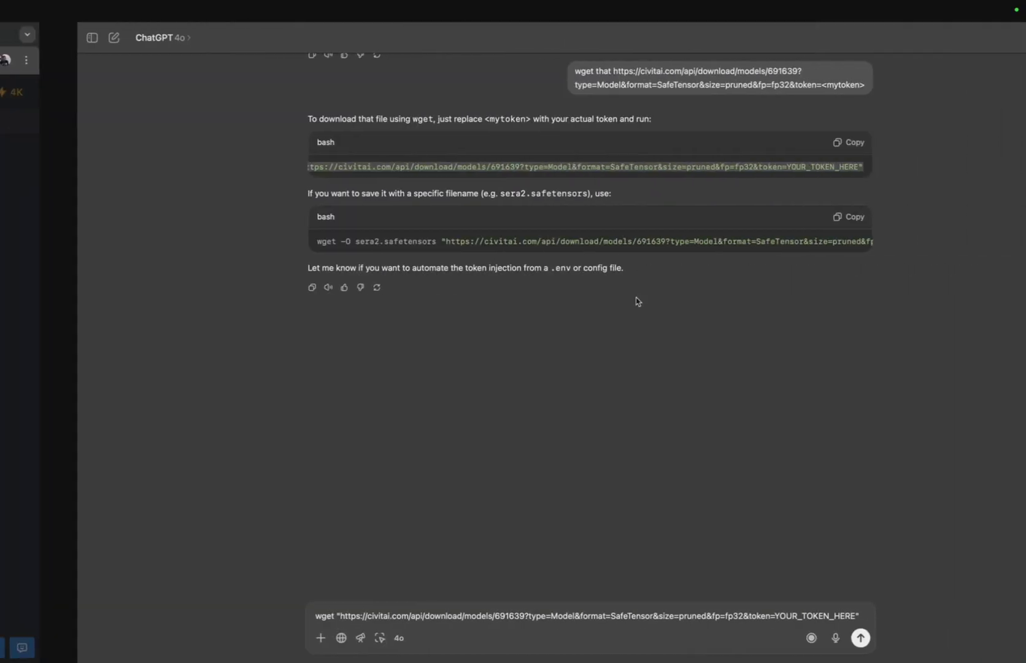
{"action": "double_click", "coordinate": [740, 615]}
{"action": "key", "text": "super+v"}
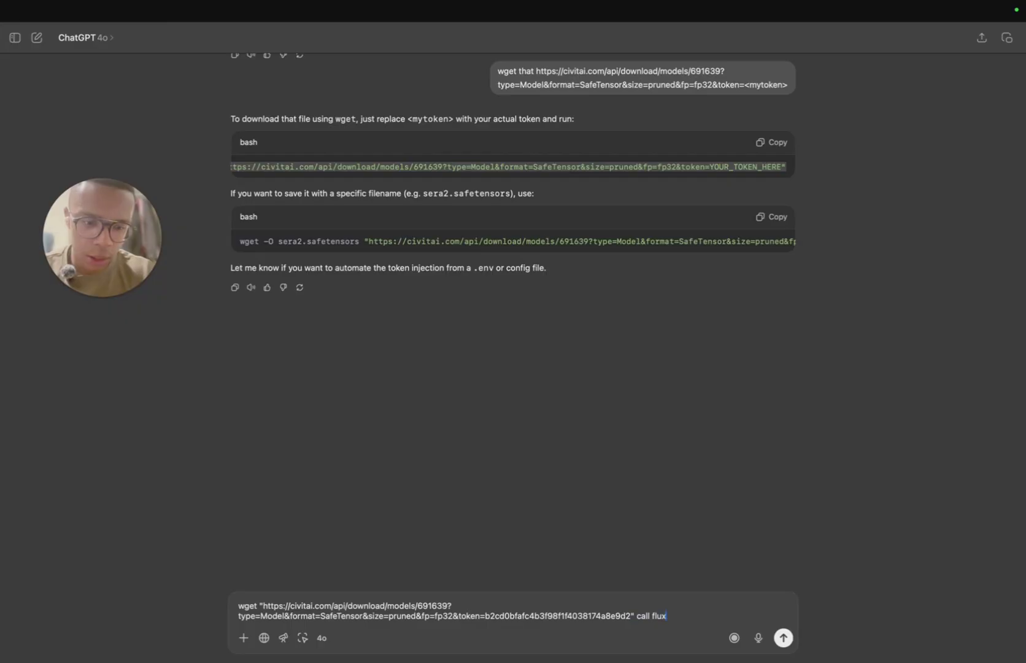
Step: Add 'call flux-dev-prune checkpoint', send it, and select the reply's wget command
{"action": "type", "text": "une chec"}
{"action": "triple_click", "coordinate": [379, 180]}
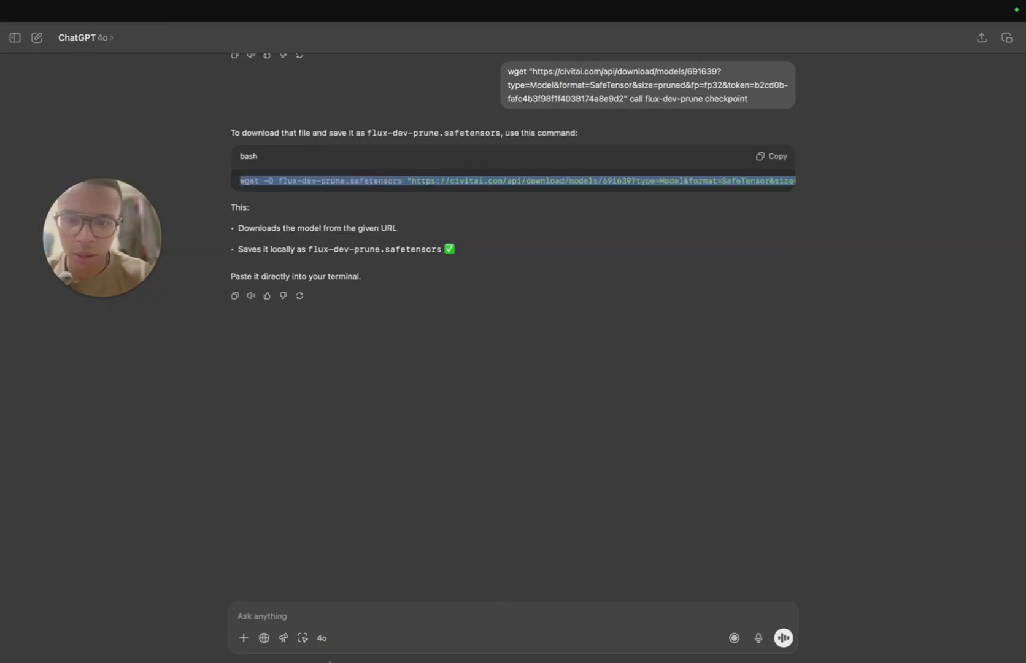
{"action": "left_click", "coordinate": [268, 641]}
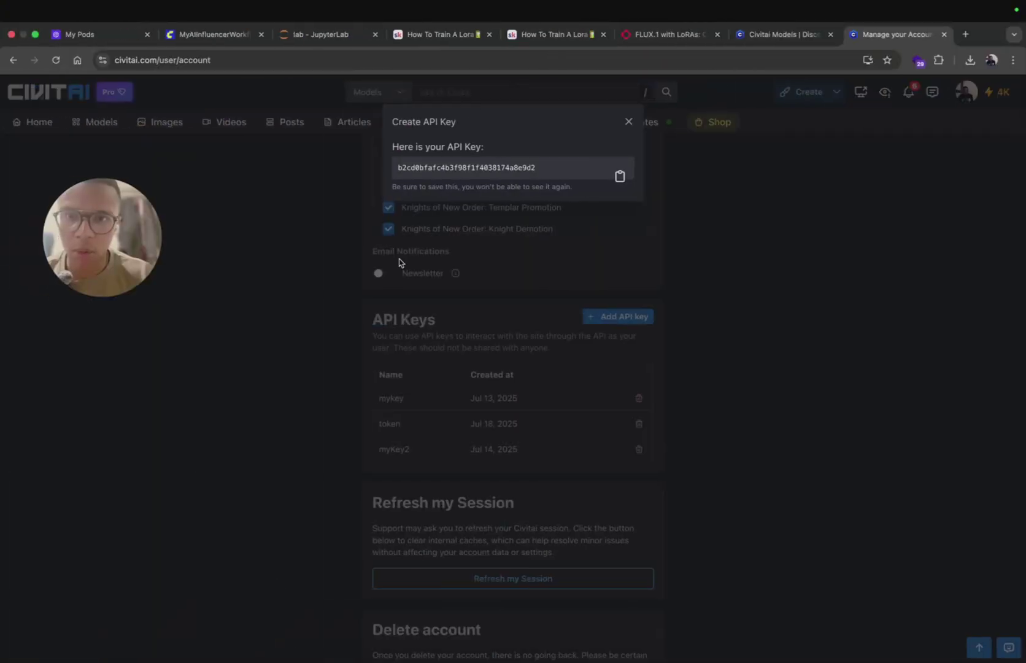
Step: In the JupyterLab terminal, cd into ../checkpoints, list it, and run the flux-dev-prune wget download
{"action": "key", "text": "super+3"}
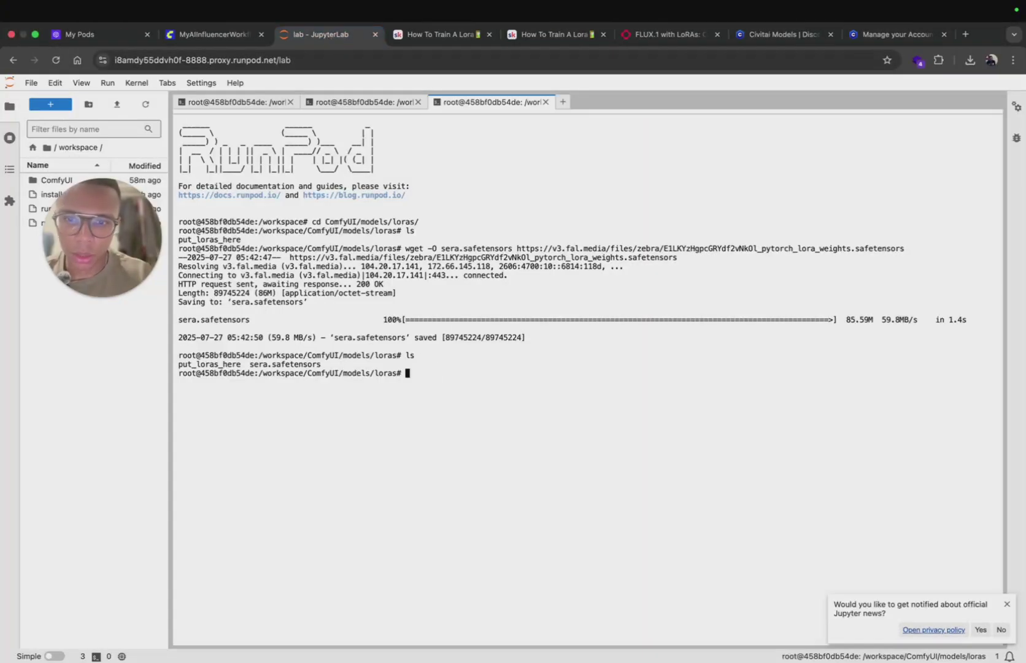
{"action": "type", "text": "cd .."}
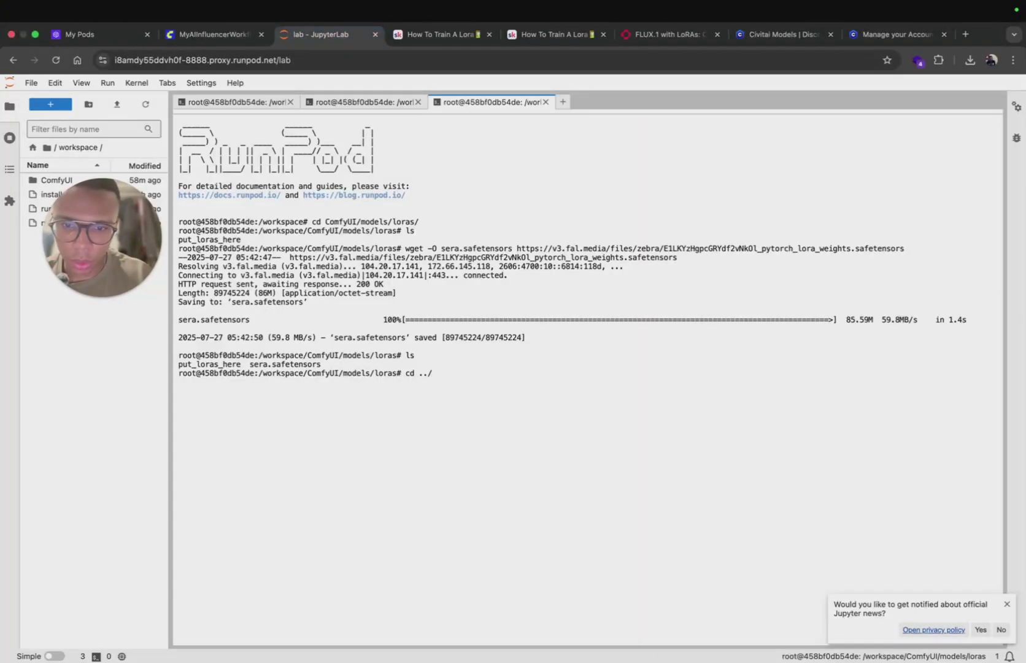
{"action": "type", "text": "/che"}
{"action": "key", "text": "Tab"}
{"action": "key", "text": "Return"}
{"action": "type", "text": "ls"}
{"action": "key", "text": "Return"}
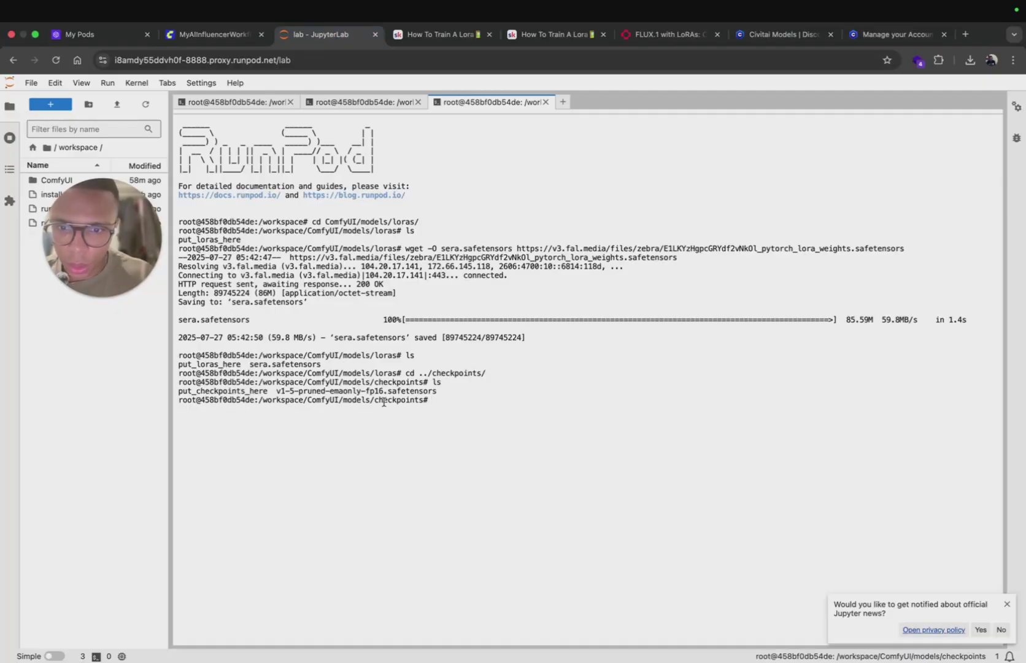
{"action": "key", "text": "super+v"}
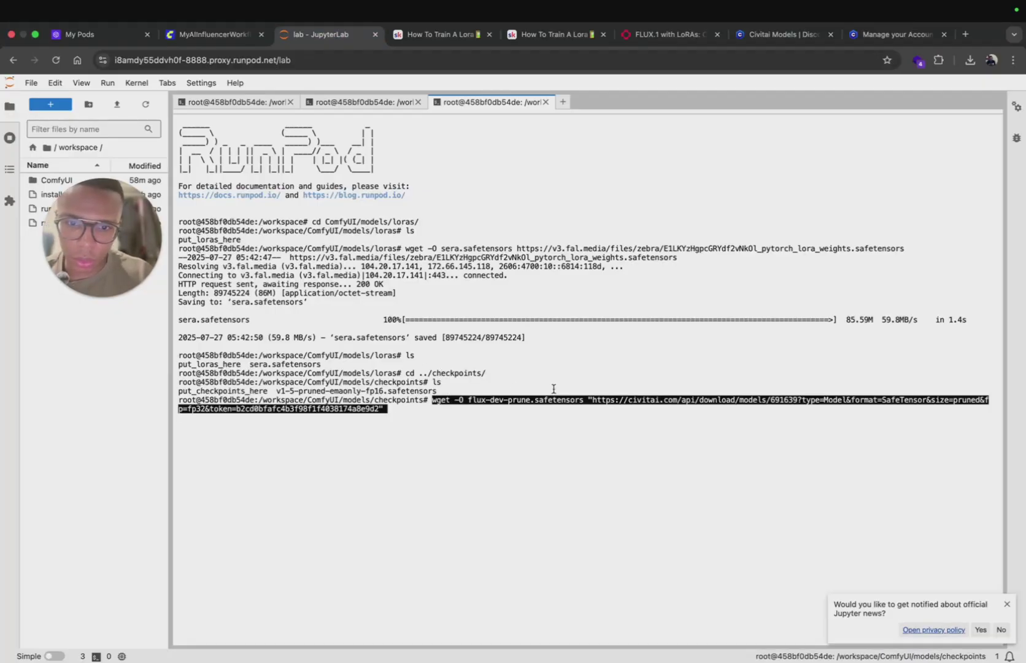
{"action": "key", "text": "Return"}
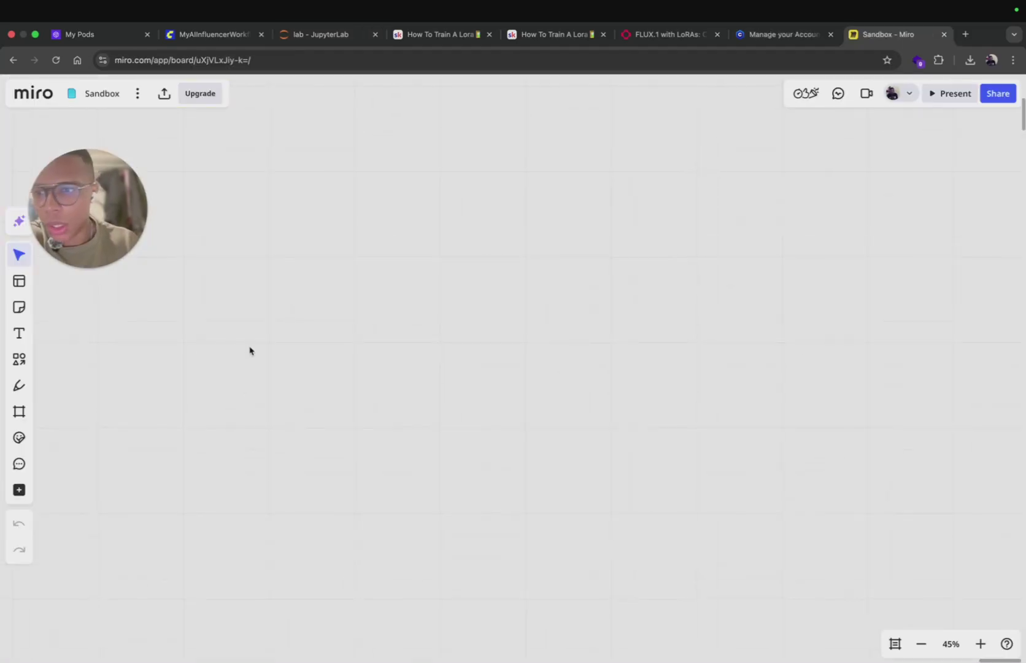
Step: Add a 'ComfyUI' sticky note near the top centre of the Sandbox board
{"action": "left_click_drag", "start_coordinate": [49, 233], "coordinate": [261, 184]}
{"action": "left_click", "coordinate": [8, 310]}
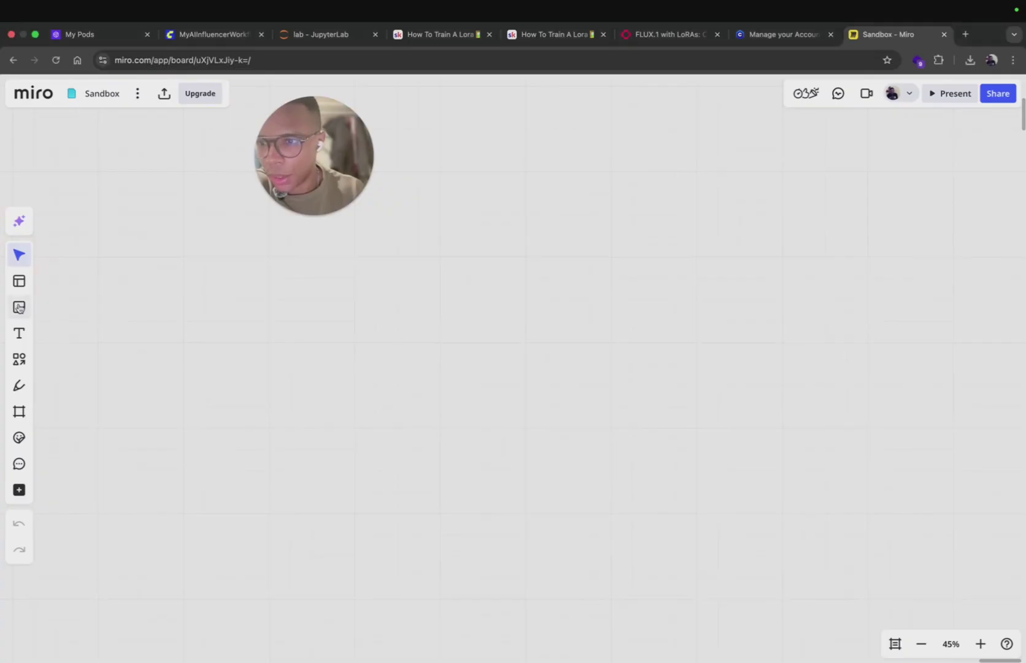
{"action": "left_click", "coordinate": [19, 307]}
{"action": "left_click", "coordinate": [555, 180]}
{"action": "type", "text": "ComfyUI"}
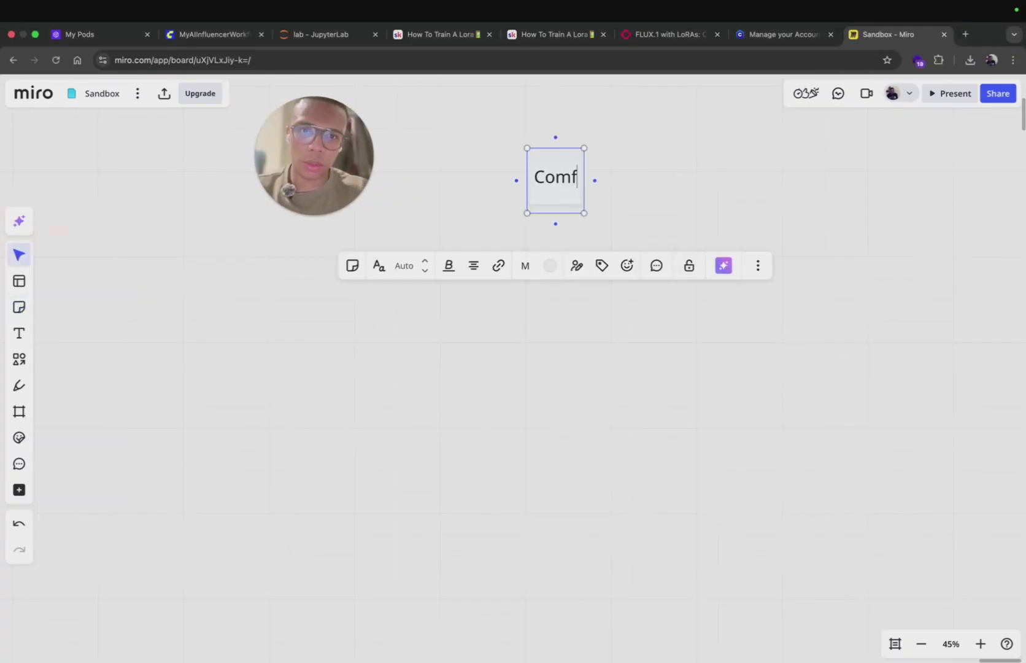
{"action": "key", "text": "Escape"}
{"action": "left_click_drag", "start_coordinate": [545, 177], "coordinate": [541, 140]}
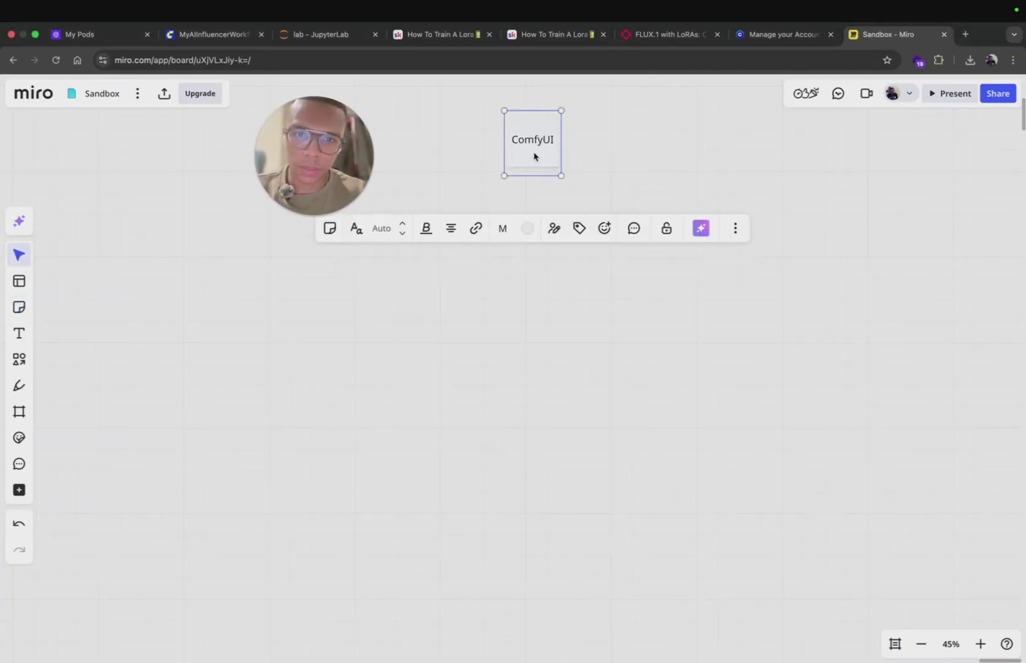
Step: Copy the note into a 'Checkpoints' note and duplicate that as a 'Loras' note
{"action": "key", "text": "ctrl+c"}
{"action": "key", "text": "ctrl+v"}
{"action": "double_click", "coordinate": [424, 383]}
{"action": "type", "text": "Checkpoints"}
{"action": "left_click", "coordinate": [487, 351]}
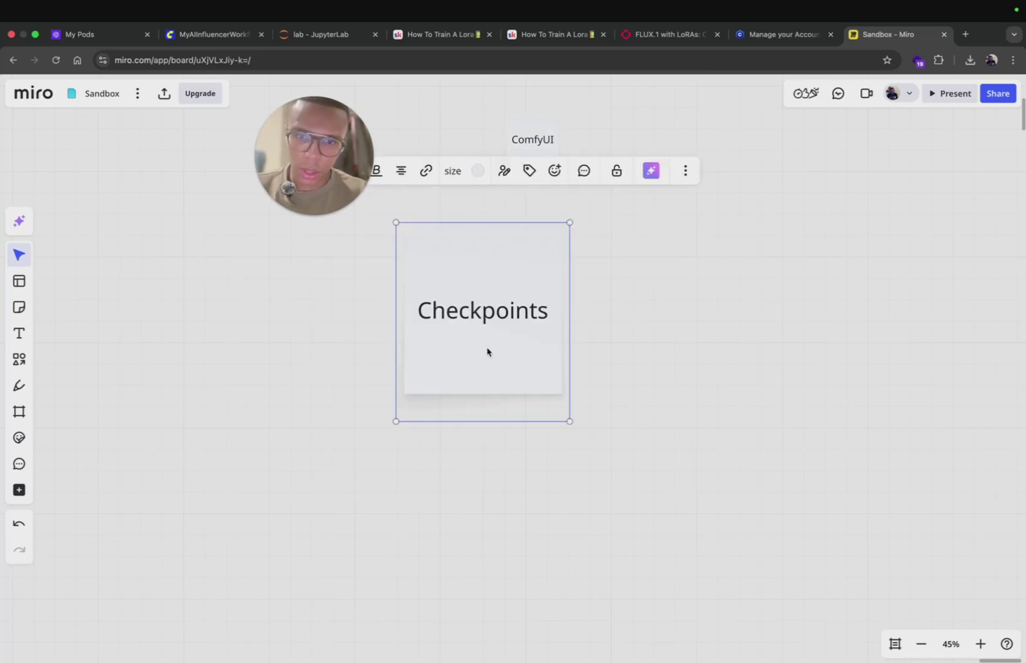
{"action": "key", "text": "ctrl+d"}
{"action": "key", "text": "Return"}
{"action": "type", "text": "Loras"}
{"action": "key", "text": "Escape"}
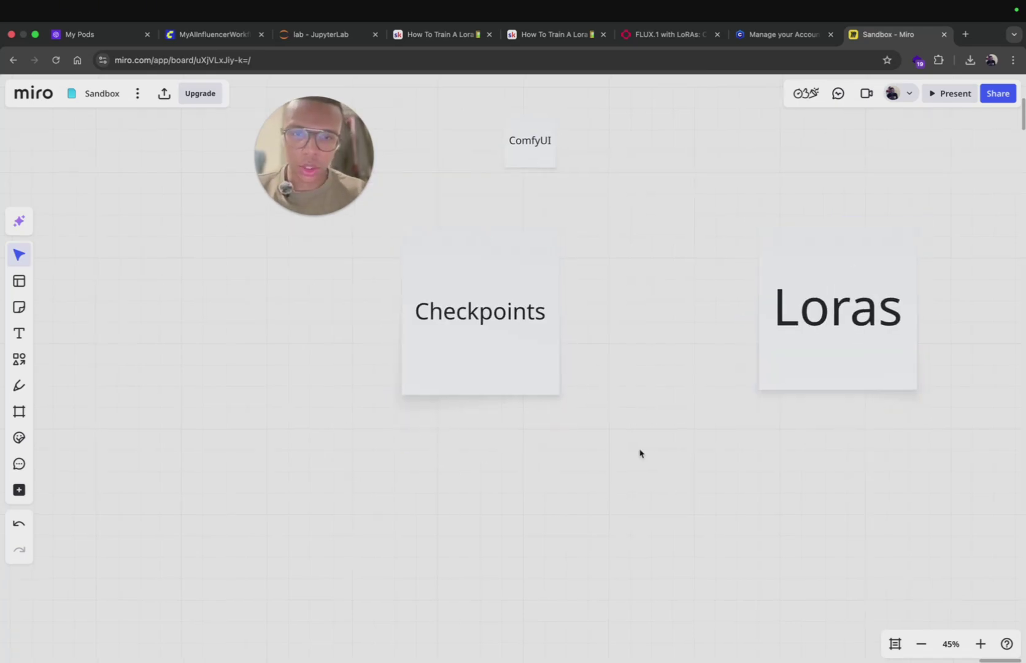
Step: Move the Checkpoints note to the left side of the board
{"action": "scroll", "coordinate": [640, 453], "scroll_direction": "up", "scroll_amount": 3}
{"action": "scroll", "coordinate": [641, 453], "scroll_direction": "right", "scroll_amount": 4}
{"action": "left_click", "coordinate": [372, 346]}
{"action": "left_click_drag", "start_coordinate": [372, 346], "coordinate": [263, 384]}
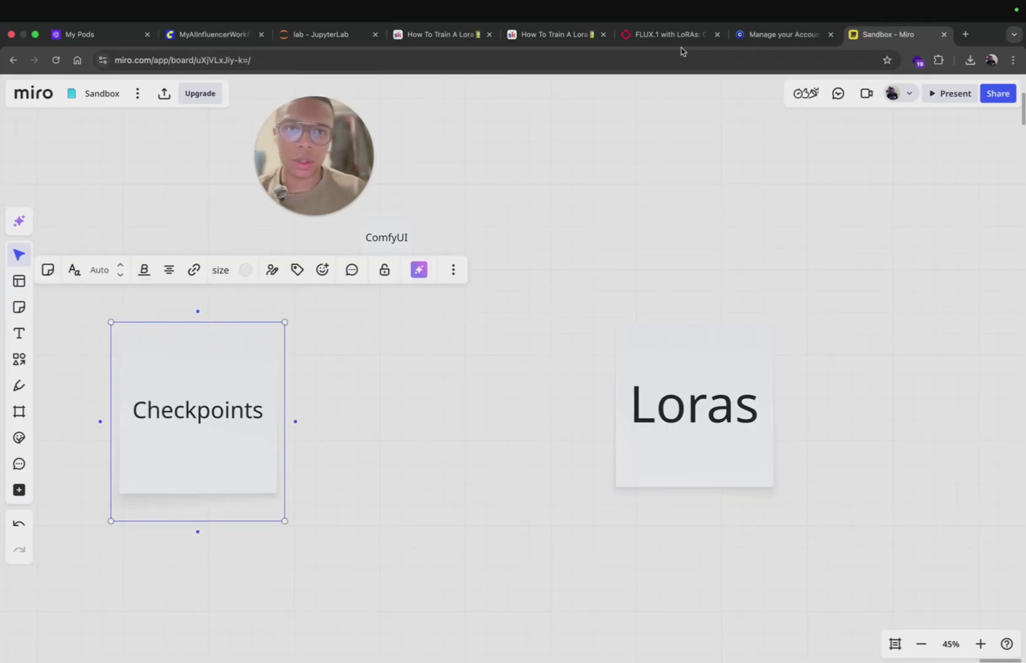
Step: Select the LoRA path URL on the fal.ai FLUX LoRA page, then return to Miro
{"action": "left_click", "coordinate": [668, 34]}
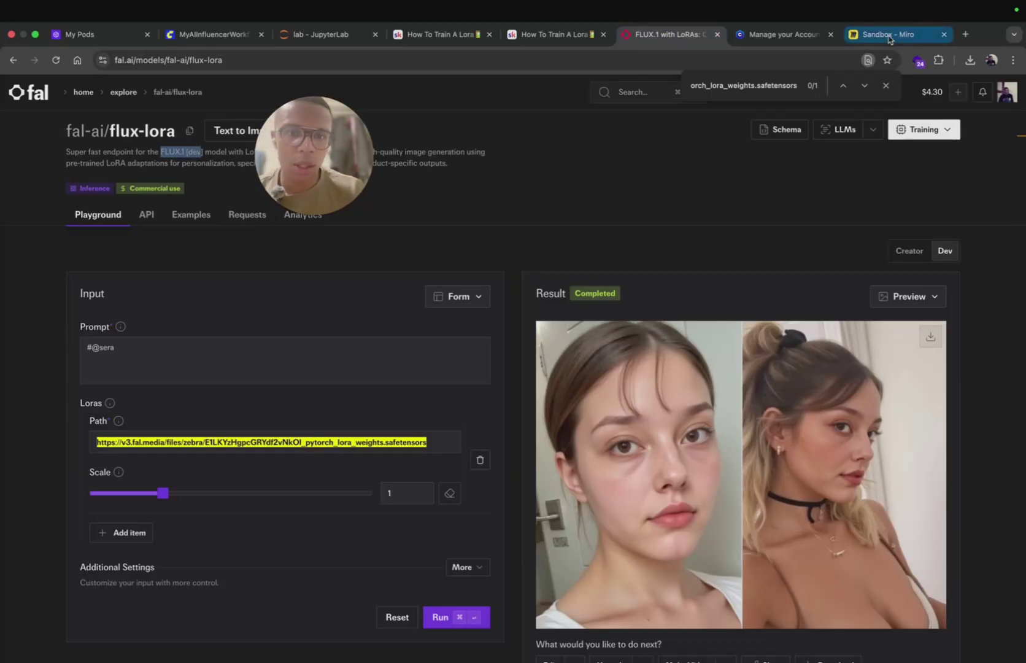
{"action": "left_click", "coordinate": [433, 444]}
{"action": "key", "text": "super+a"}
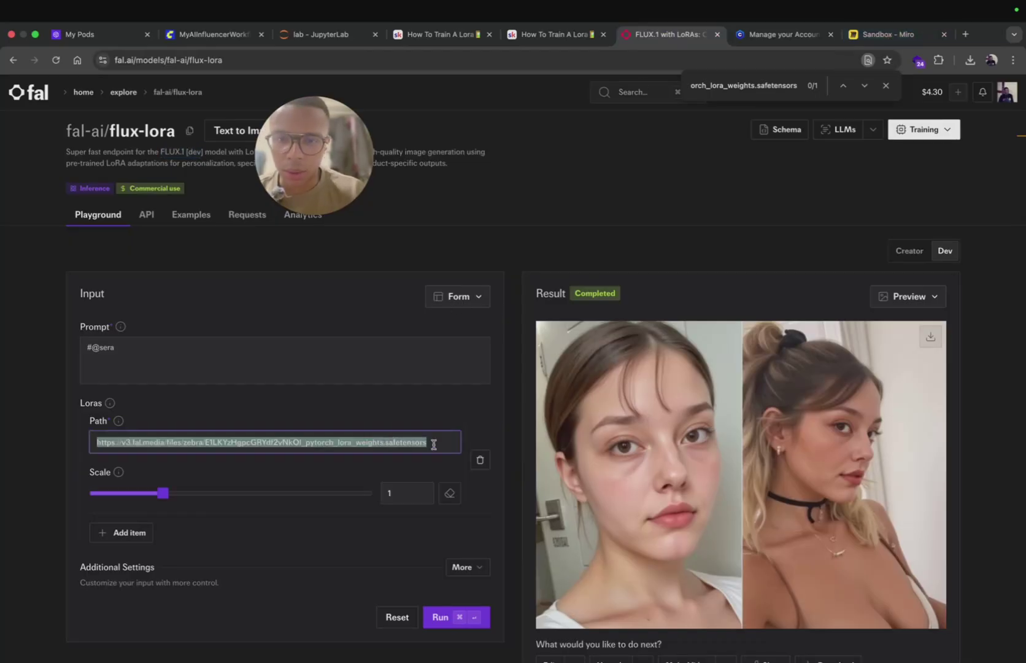
{"action": "left_click", "coordinate": [786, 38]}
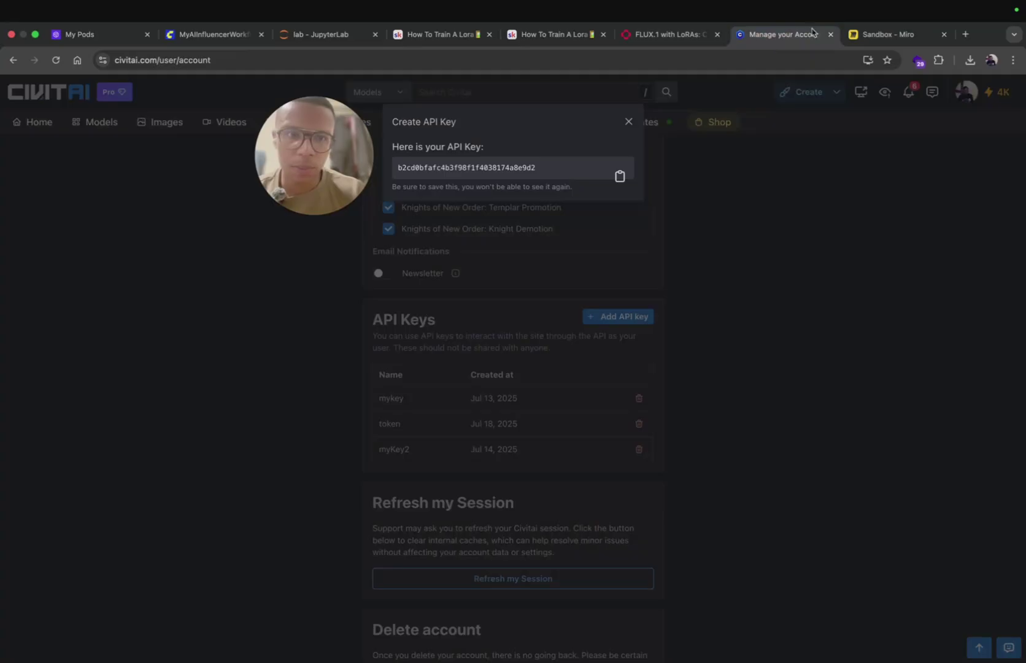
{"action": "left_click", "coordinate": [888, 36]}
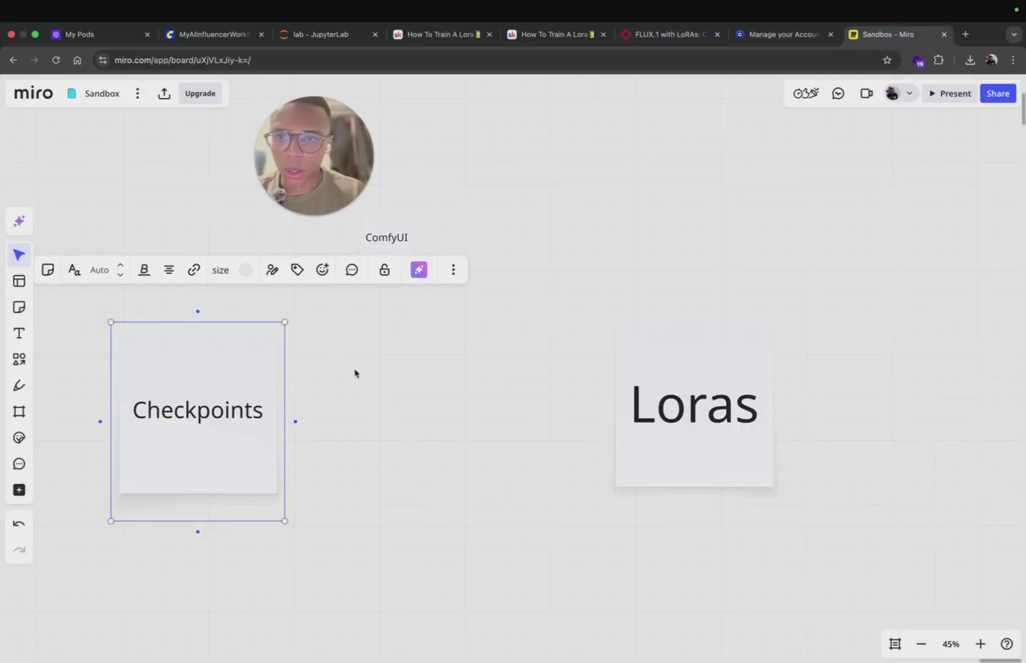
Step: Shift the Loras note right and bring back ComfyUI's MyAIInfluencerWorkflow tab
{"action": "left_click_drag", "start_coordinate": [355, 372], "coordinate": [332, 430]}
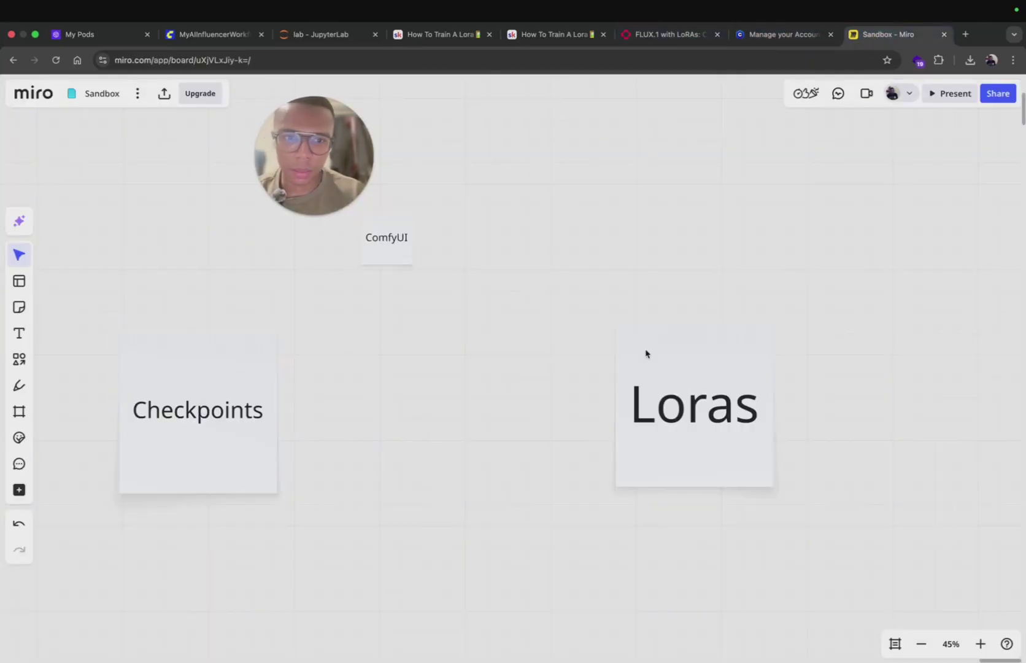
{"action": "left_click", "coordinate": [668, 375]}
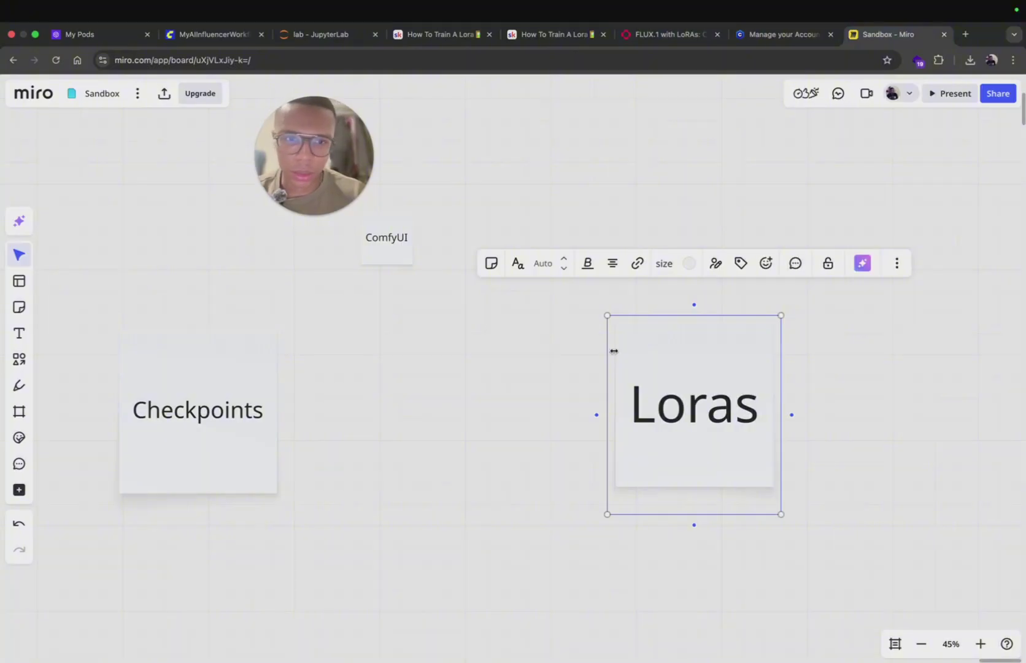
{"action": "left_click", "coordinate": [663, 361]}
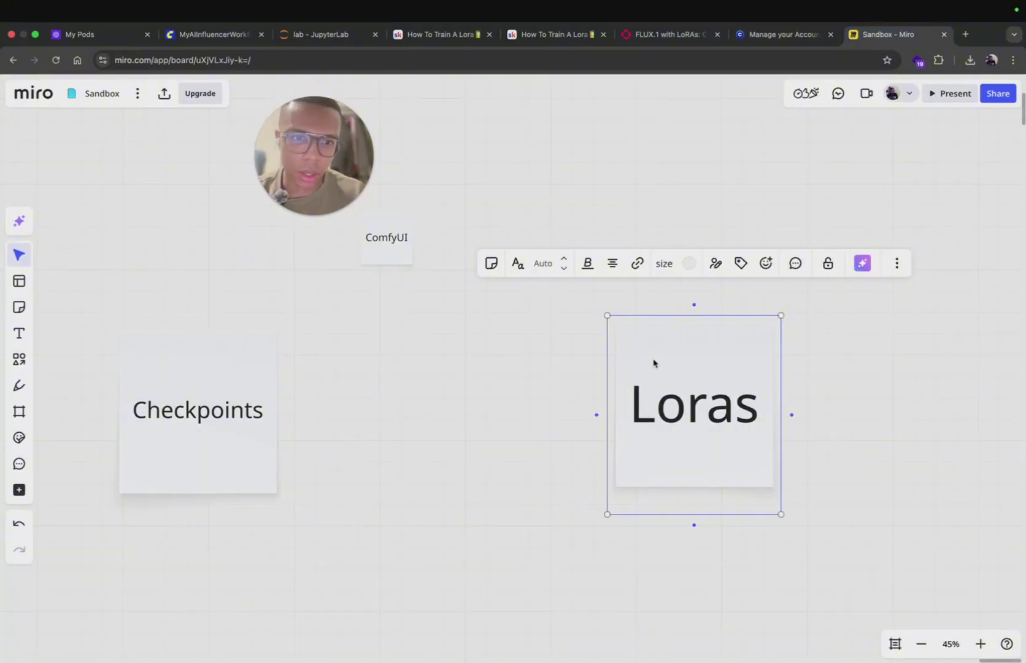
{"action": "left_click", "coordinate": [852, 357]}
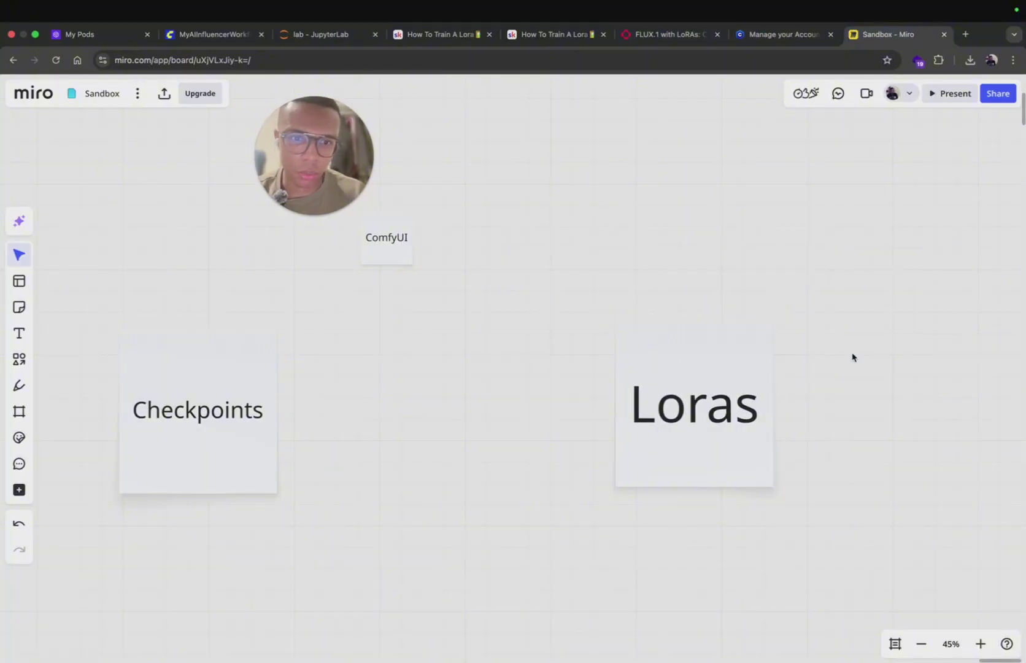
{"action": "left_click", "coordinate": [198, 35]}
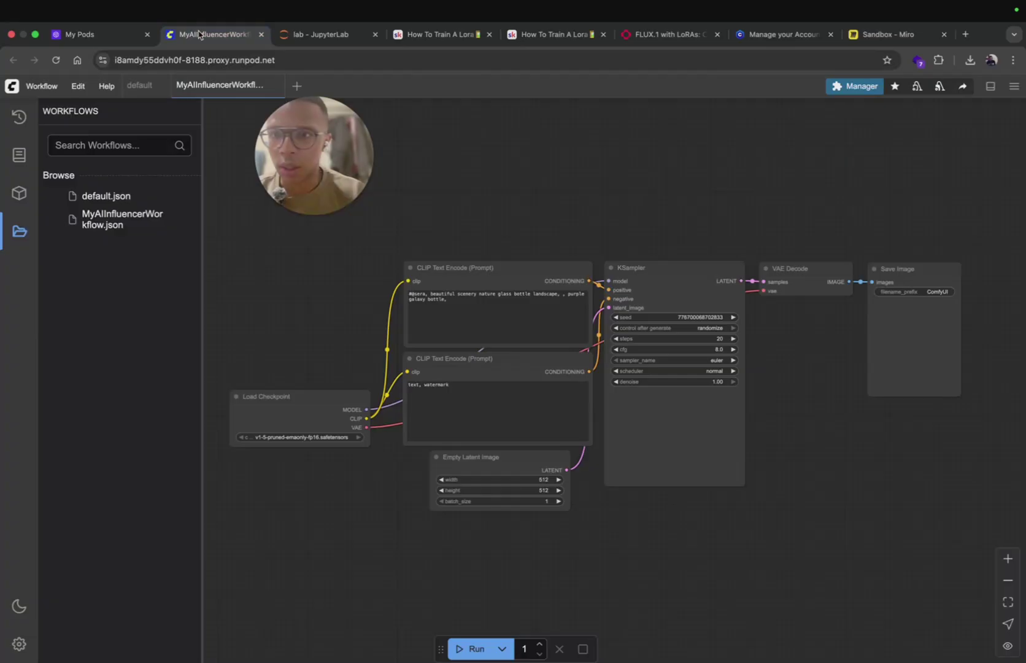
Step: Load the Lora Multiple template from Browse Templates and dismiss the Missing Models warning
{"action": "left_click", "coordinate": [49, 87]}
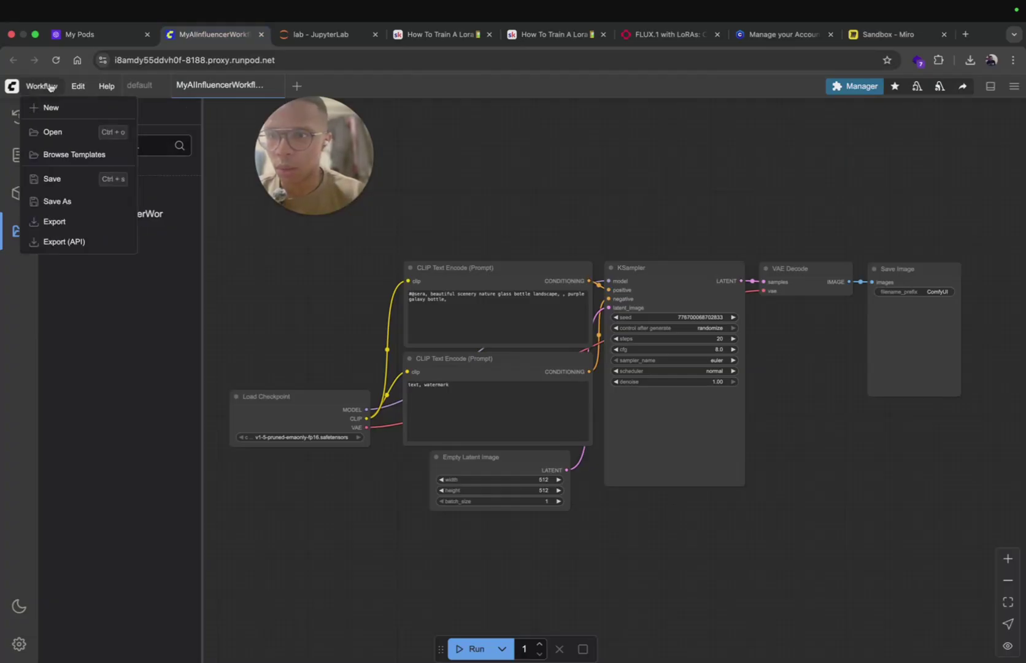
{"action": "left_click", "coordinate": [67, 159]}
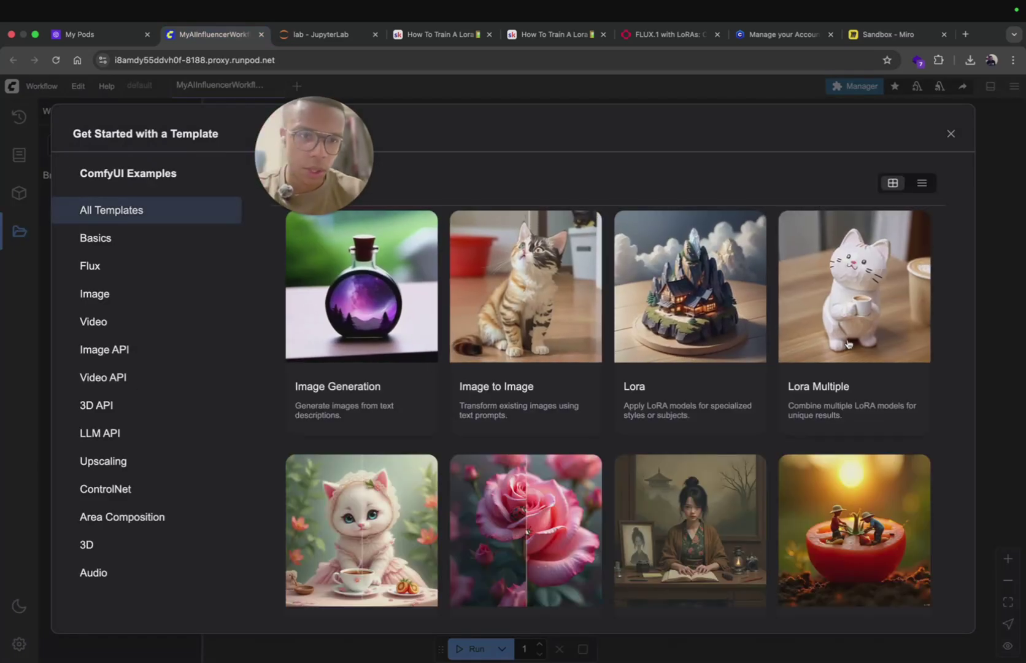
{"action": "key", "text": "Escape"}
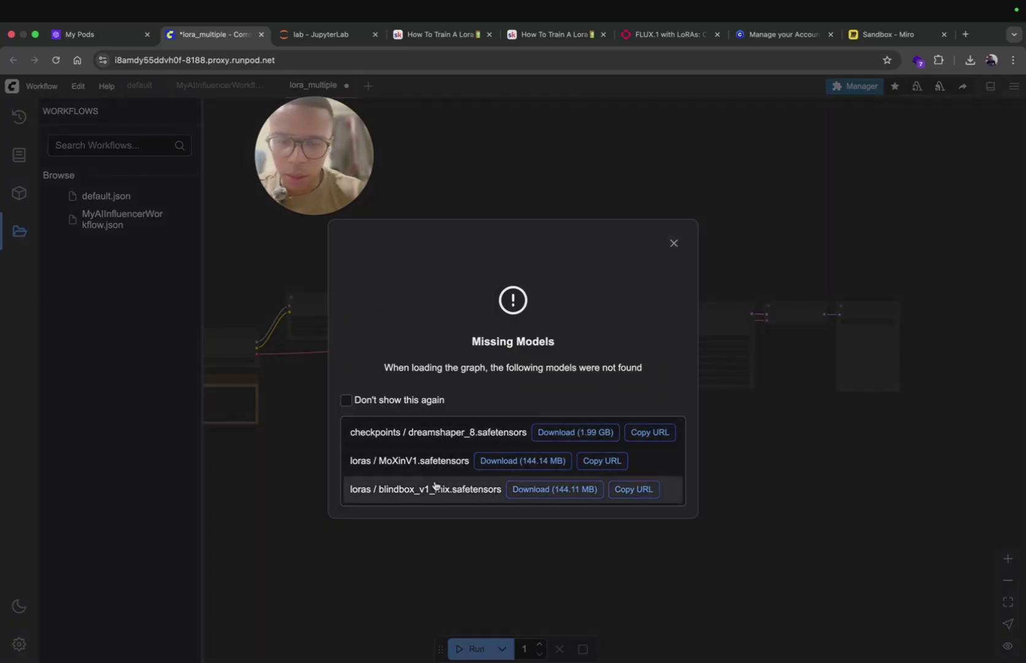
{"action": "left_click", "coordinate": [674, 244]}
Step: Pan the lora_multiple graph across KSampler, Save Image, Load Checkpoint and Load LoRA nodes
{"action": "scroll", "coordinate": [313, 320], "scroll_direction": "up", "scroll_amount": 5}
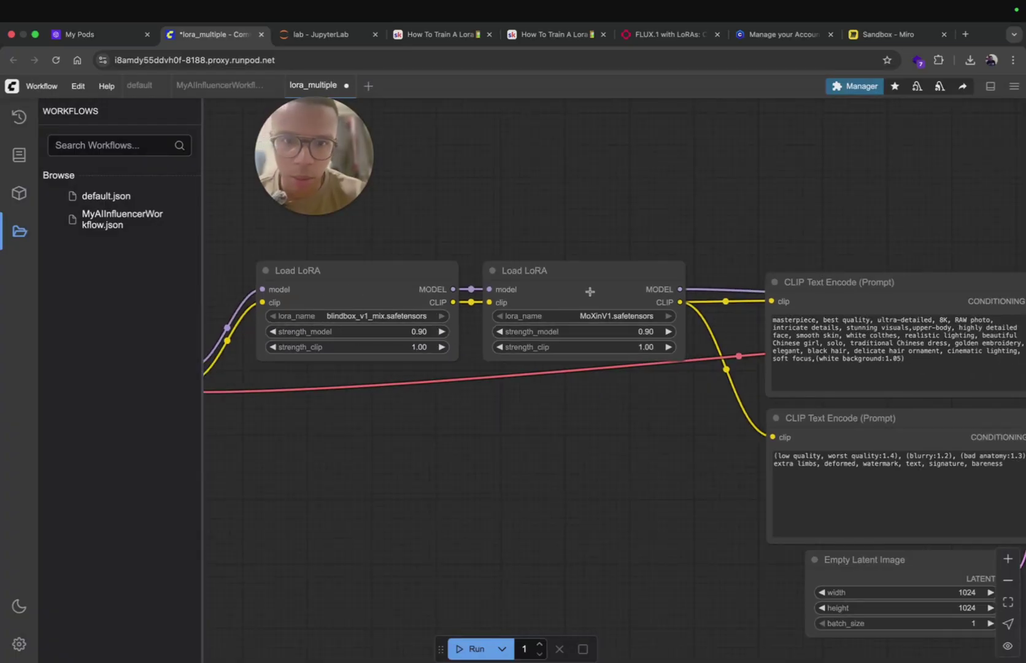
{"action": "scroll", "coordinate": [542, 405], "scroll_direction": "down", "scroll_amount": 5}
{"action": "scroll", "coordinate": [541, 408], "scroll_direction": "up", "scroll_amount": 4}
{"action": "scroll", "coordinate": [540, 408], "scroll_direction": "down", "scroll_amount": 1}
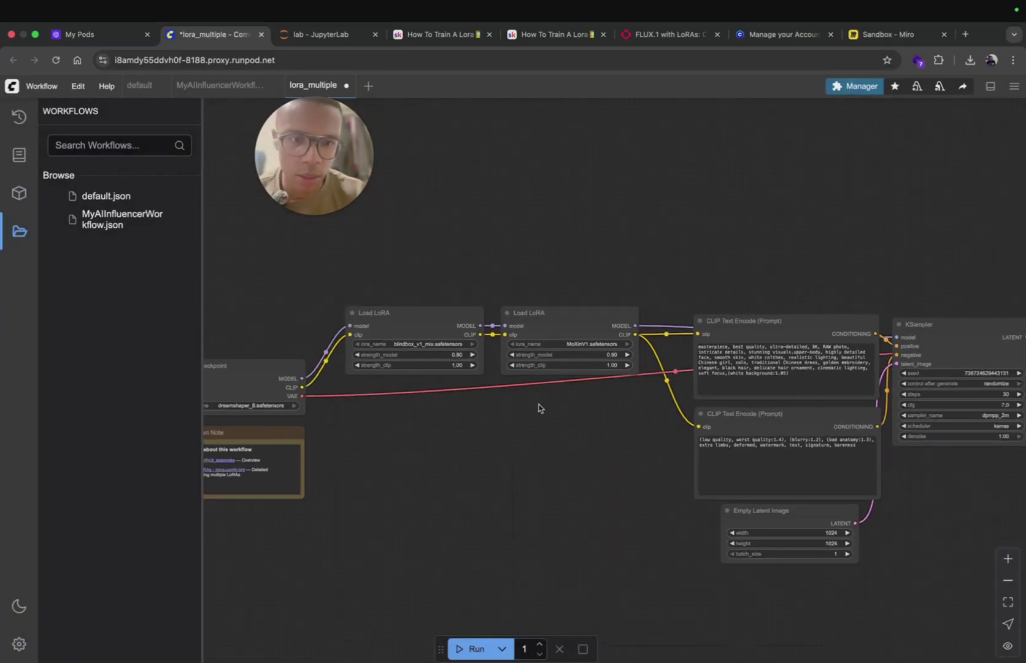
{"action": "left_click_drag", "start_coordinate": [622, 455], "coordinate": [390, 447]}
{"action": "left_click_drag", "start_coordinate": [828, 475], "coordinate": [857, 525]}
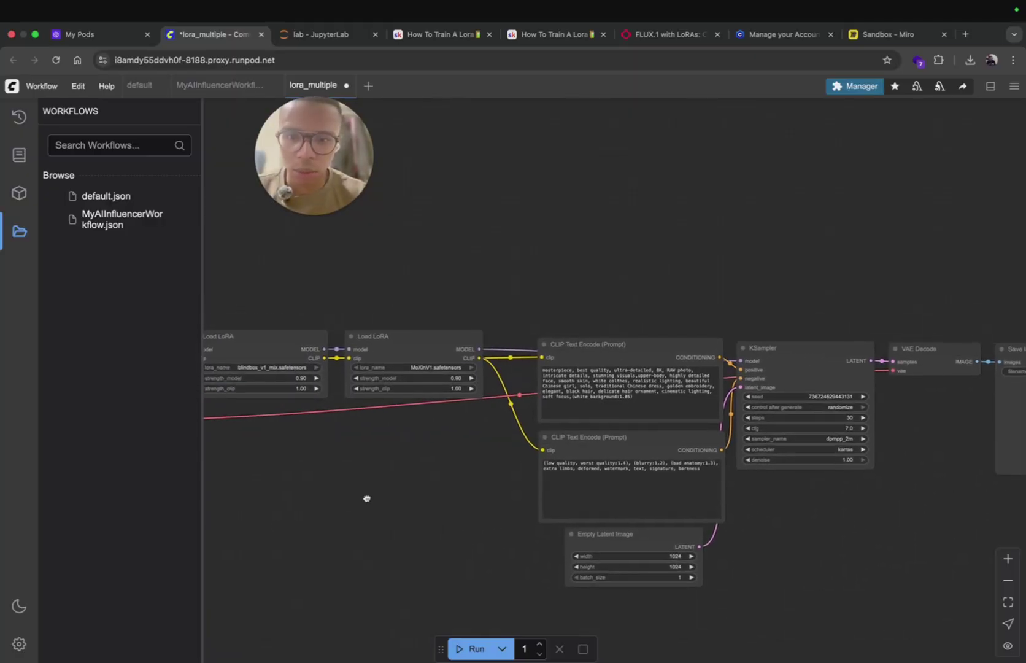
{"action": "left_click_drag", "start_coordinate": [367, 495], "coordinate": [623, 484]}
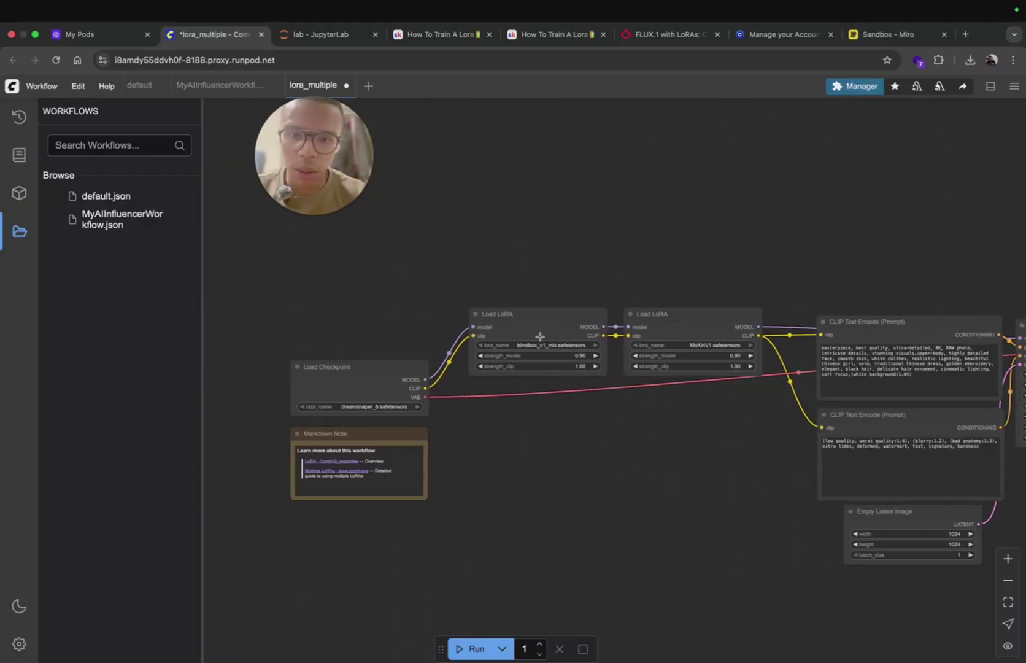
Step: Search 'realism lora civitai' in a new tab and open the XLabs Flux Realism LoRA page
{"action": "left_click", "coordinate": [786, 34]}
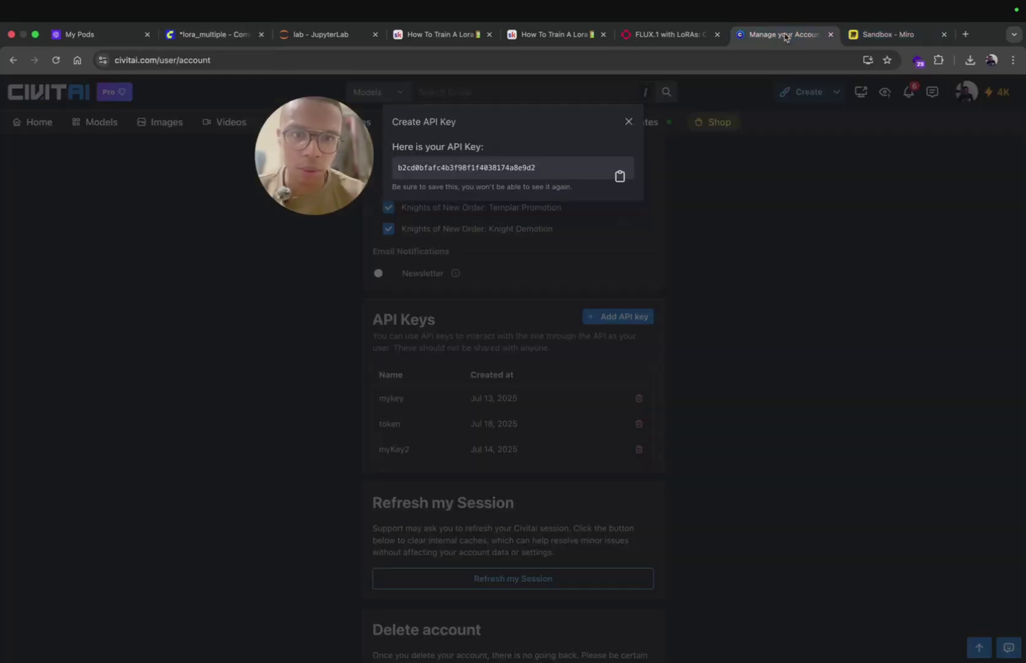
{"action": "left_click", "coordinate": [967, 32]}
{"action": "type", "text": "lora rr"}
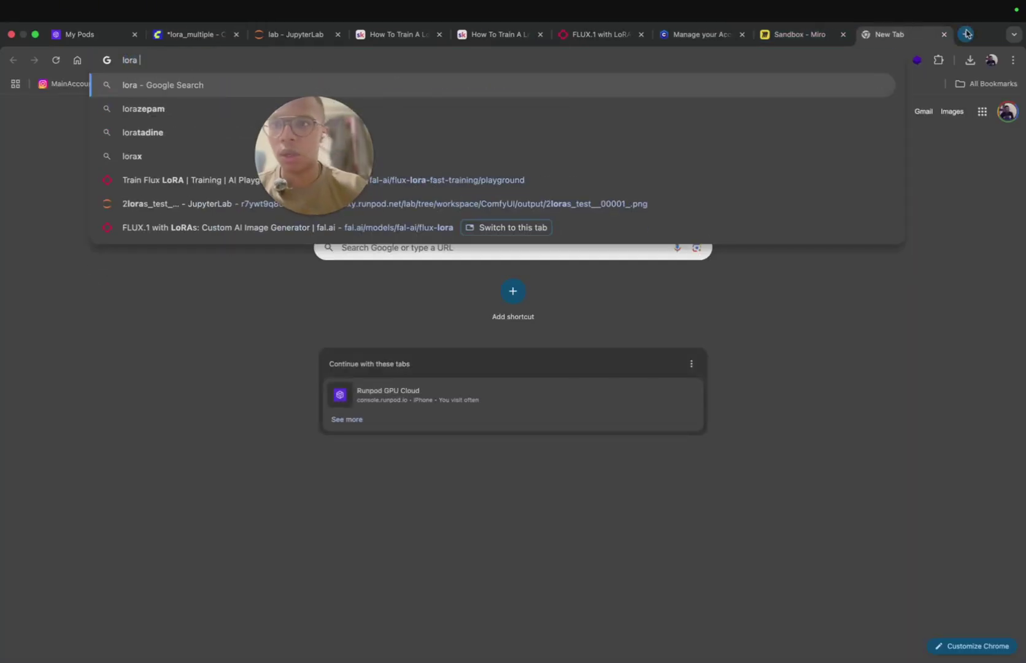
{"action": "key", "text": "BackSpace"}
{"action": "type", "text": "ealism"}
{"action": "key", "text": "Down"}
{"action": "key", "text": "Down"}
{"action": "key", "text": "Down"}
{"action": "key", "text": "Down"}
{"action": "key", "text": "Down"}
{"action": "key", "text": "Down"}
{"action": "key", "text": "Down"}
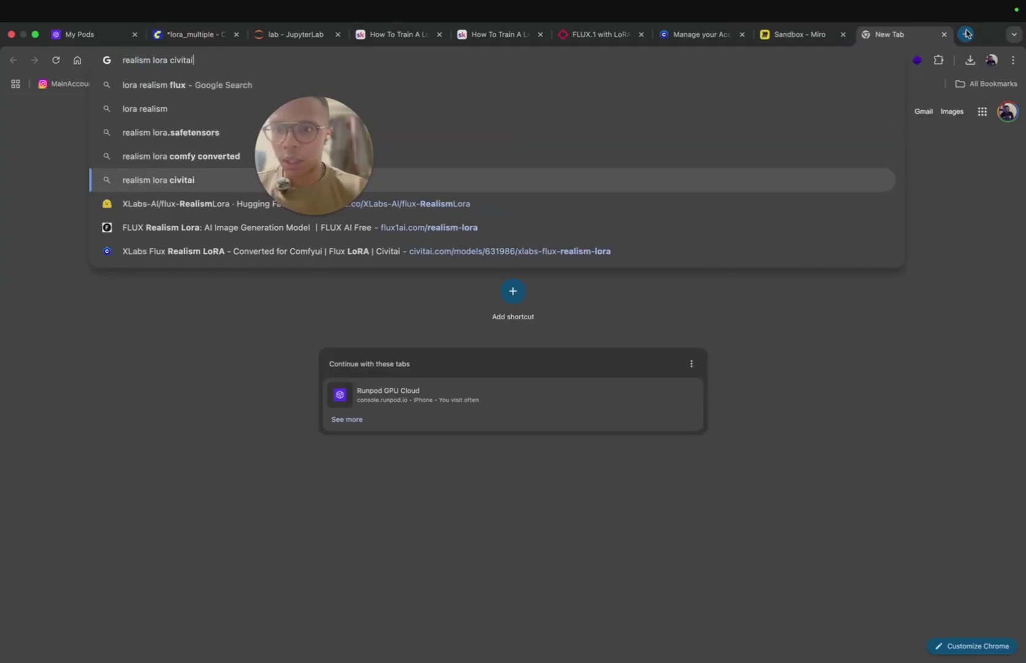
{"action": "key", "text": "Return"}
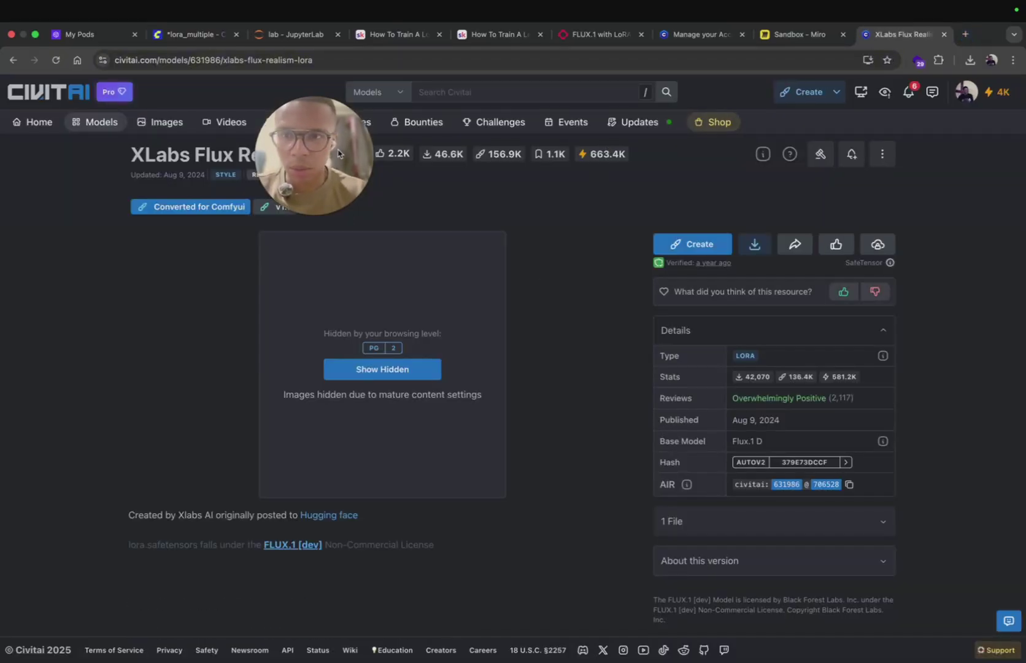
Step: Copy the link address of the XLabs Flux Realism LoRA download button
{"action": "left_click_drag", "start_coordinate": [343, 211], "coordinate": [56, 285]}
{"action": "right_click", "coordinate": [763, 239]}
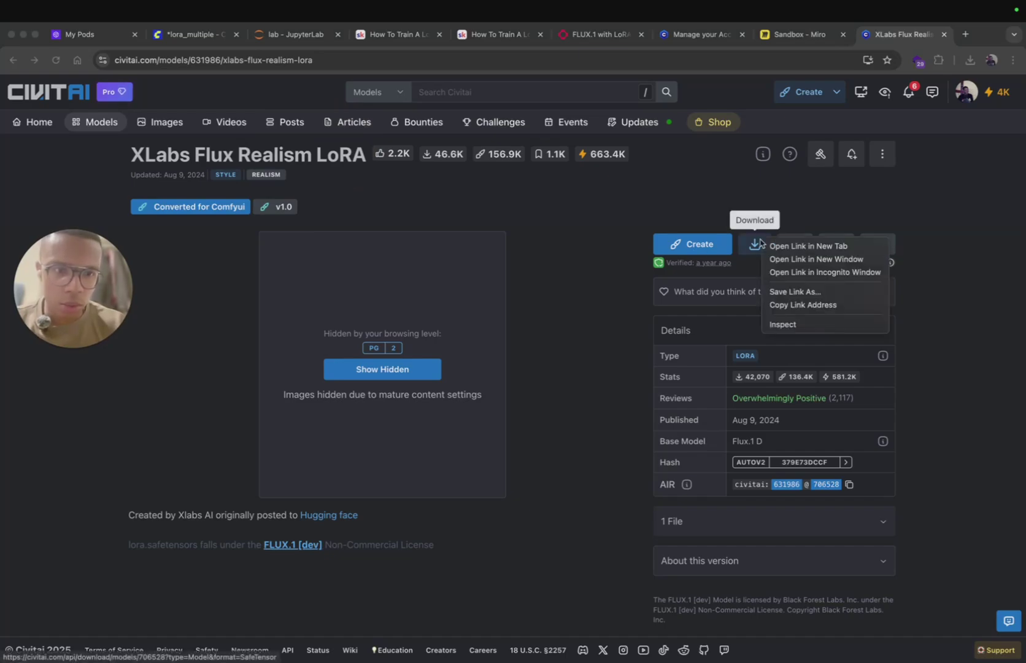
{"action": "left_click", "coordinate": [792, 305]}
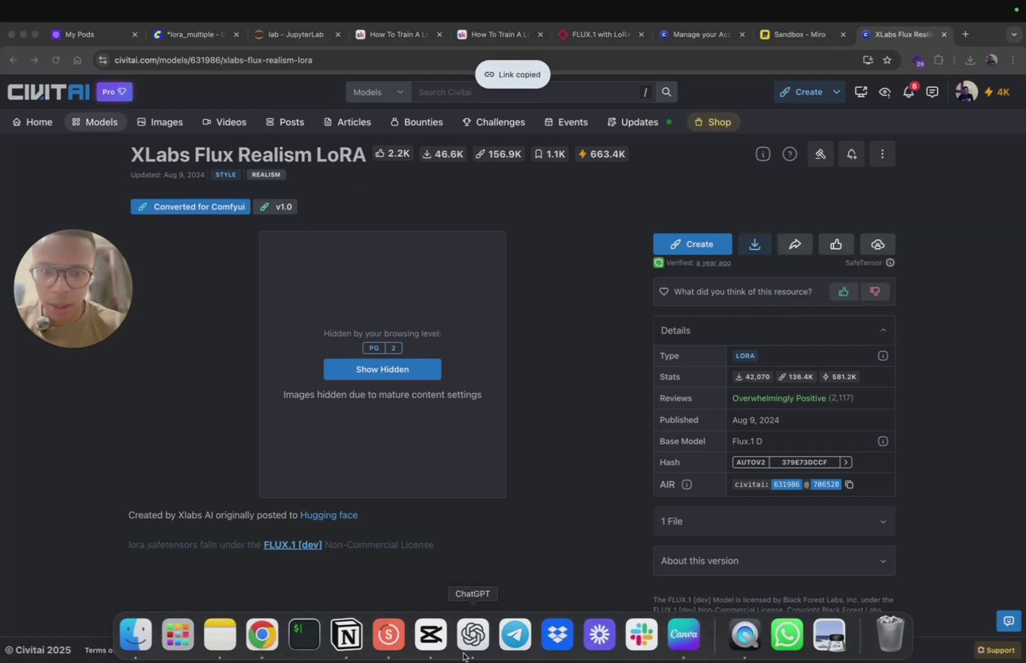
{"action": "left_click", "coordinate": [469, 633]}
Step: Send the realism LoRA link to ChatGPT asking for a wget command with my token
{"action": "type", "text": "wh"}
{"action": "key", "text": "super+v"}
{"action": "key", "text": "BackSpace"}
{"action": "type", "text": "get with m"}
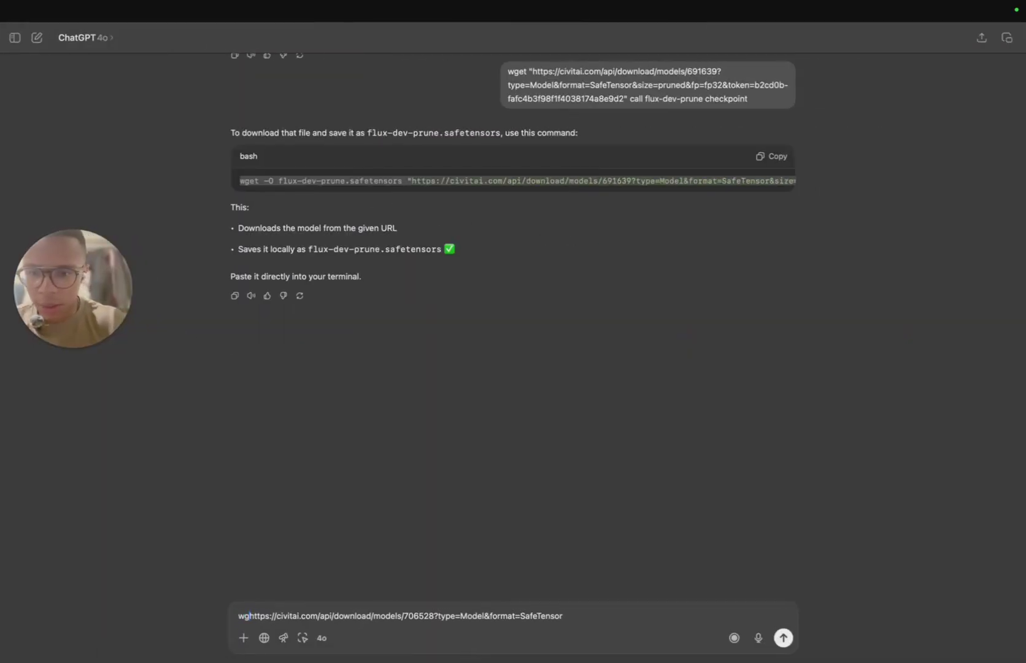
{"action": "type", "text": "y token please"}
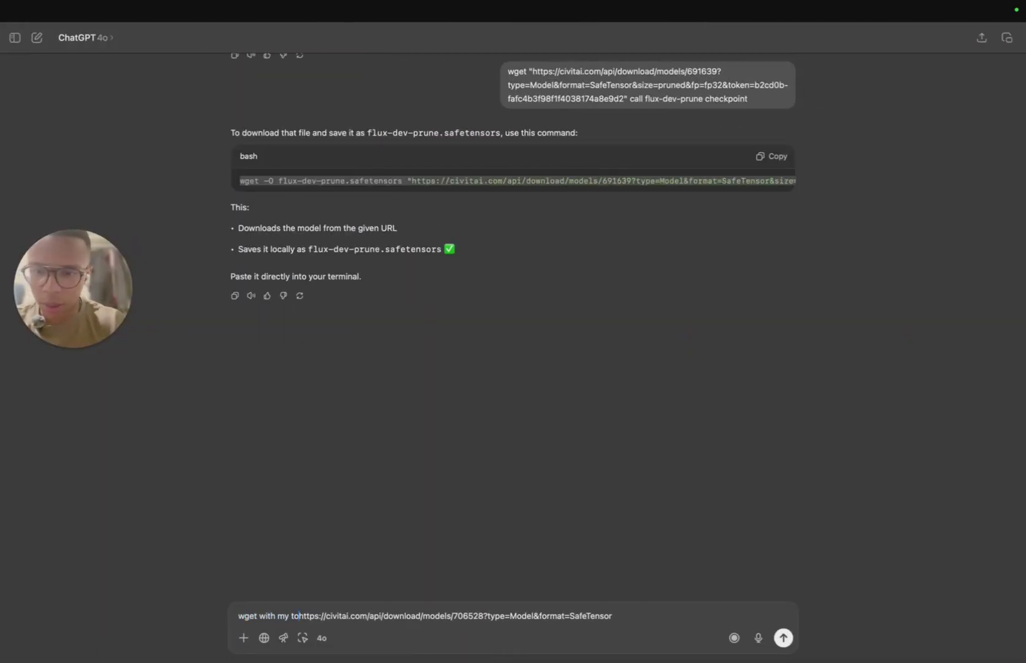
{"action": "key", "text": "Return"}
Step: Copy the reply's wget command into the message box and rename flux2 to lora_realism
{"action": "double_click", "coordinate": [288, 167]}
{"action": "triple_click", "coordinate": [281, 164]}
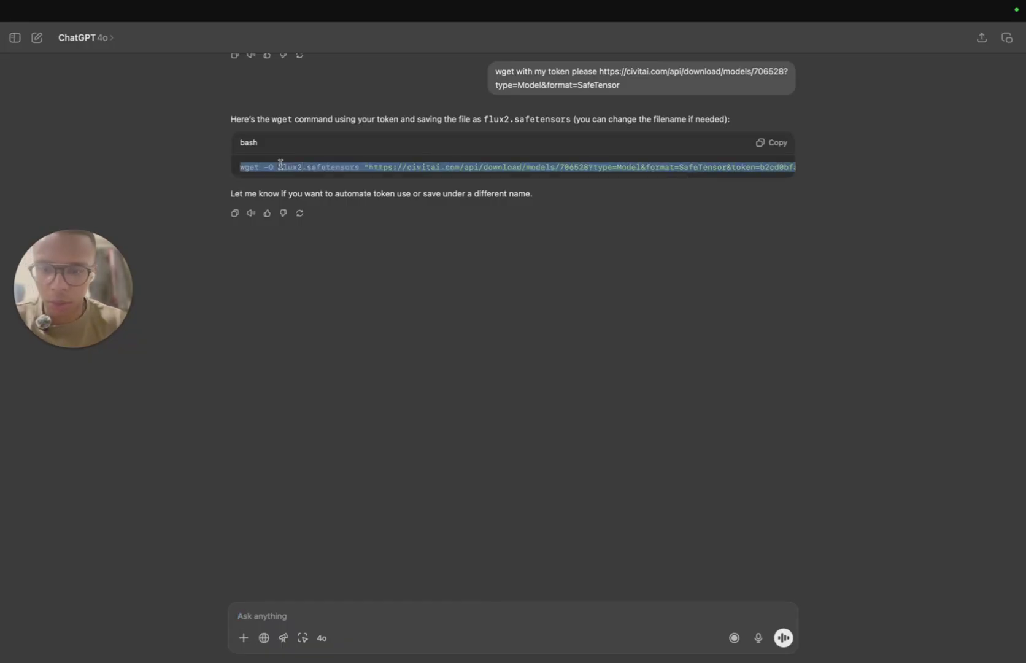
{"action": "key", "text": "super+c"}
{"action": "key", "text": "super+v"}
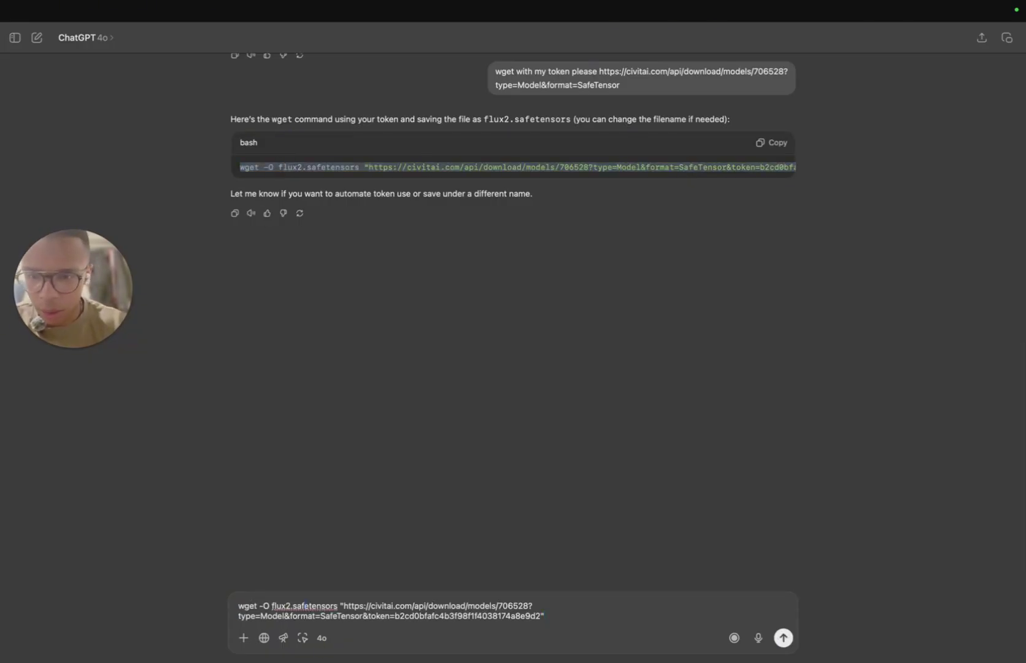
{"action": "key", "text": "BackSpace"}
{"action": "key", "text": "BackSpace"}
{"action": "key", "text": "BackSpace"}
{"action": "key", "text": "BackSpace"}
{"action": "key", "text": "BackSpace"}
{"action": "type", "text": "lora_realism"}
{"action": "key", "text": "super+a"}
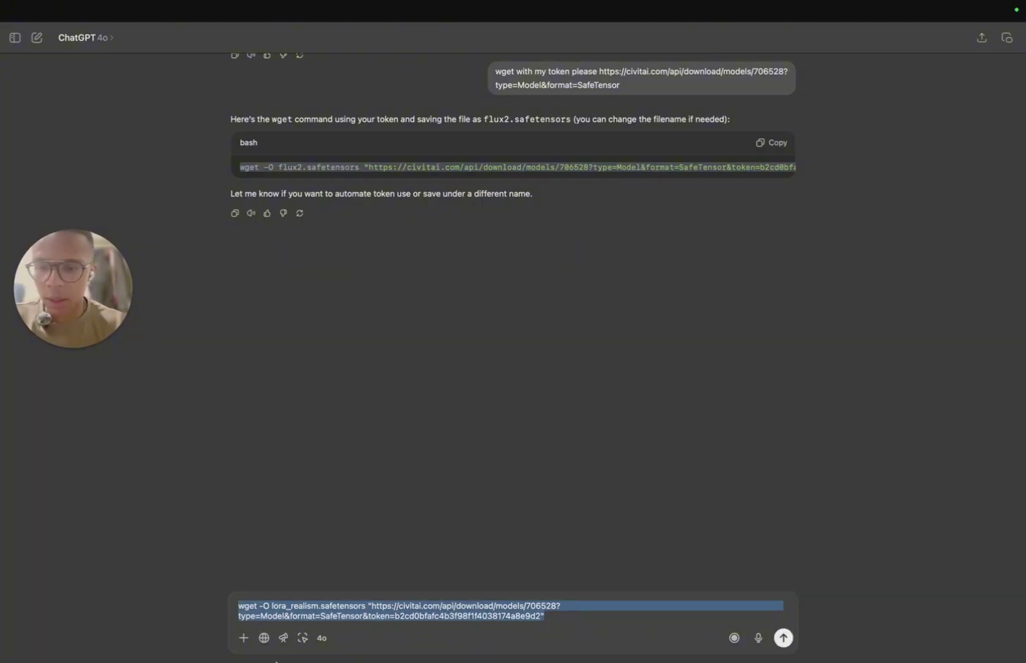
{"action": "left_click", "coordinate": [263, 633]}
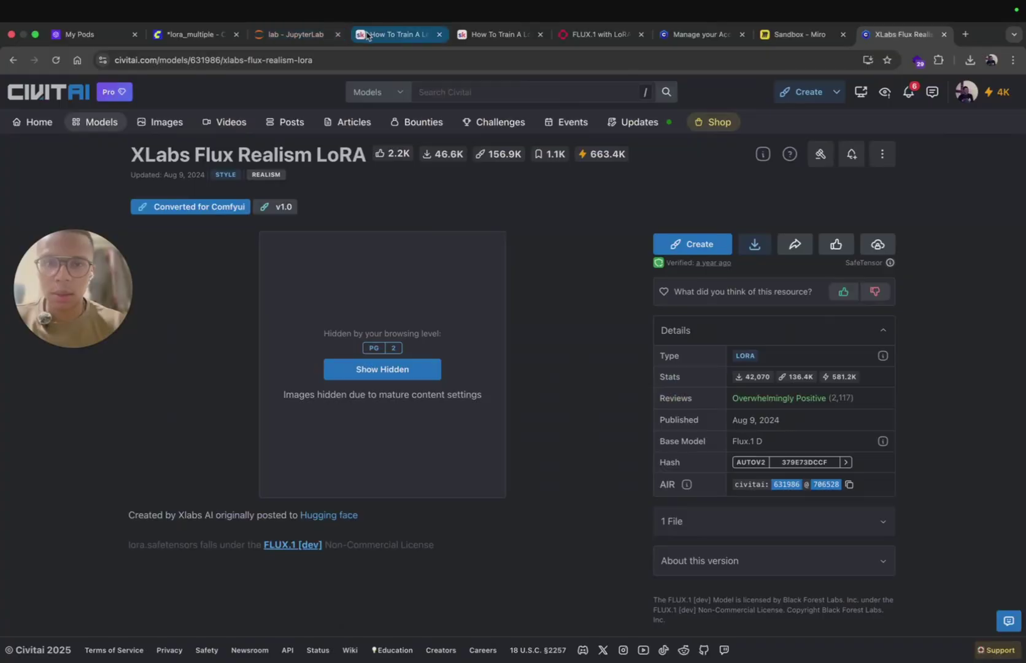
Step: Open a new terminal from the JupyterLab launcher
{"action": "left_click", "coordinate": [507, 36]}
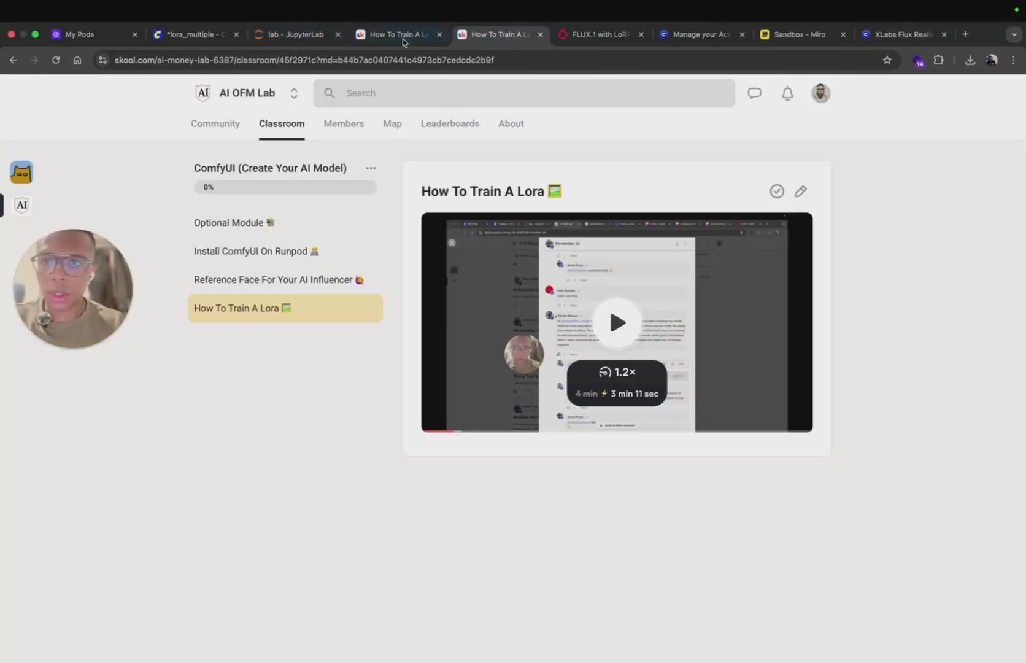
{"action": "left_click", "coordinate": [294, 38]}
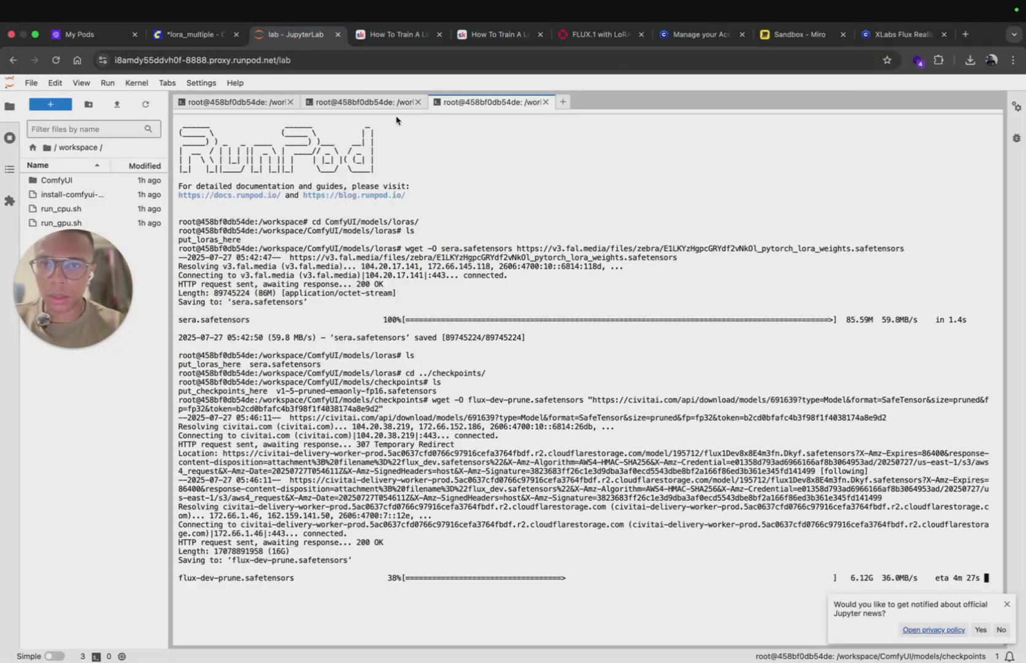
{"action": "left_click", "coordinate": [563, 102]}
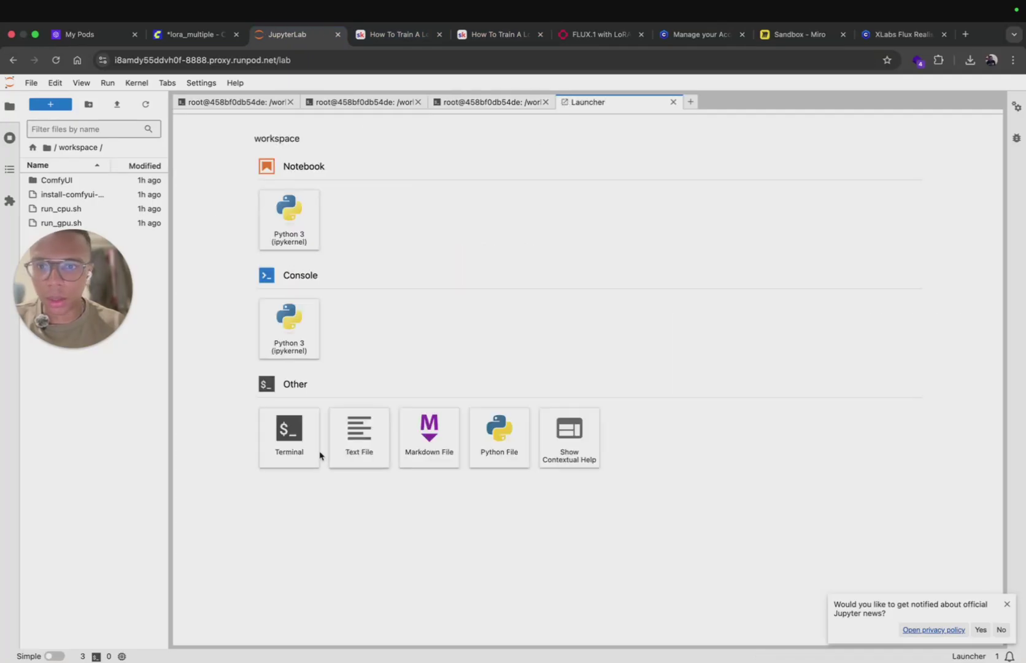
{"action": "left_click", "coordinate": [301, 454]}
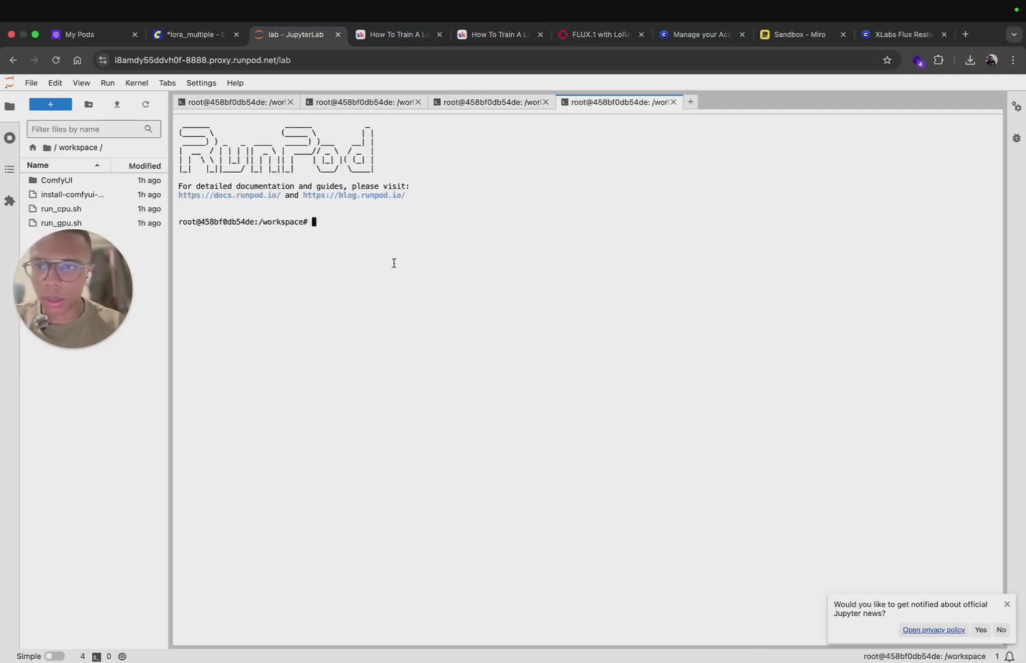
Step: Change into ComfyUI/models/loras using Tab completion
{"action": "type", "text": "cd "}
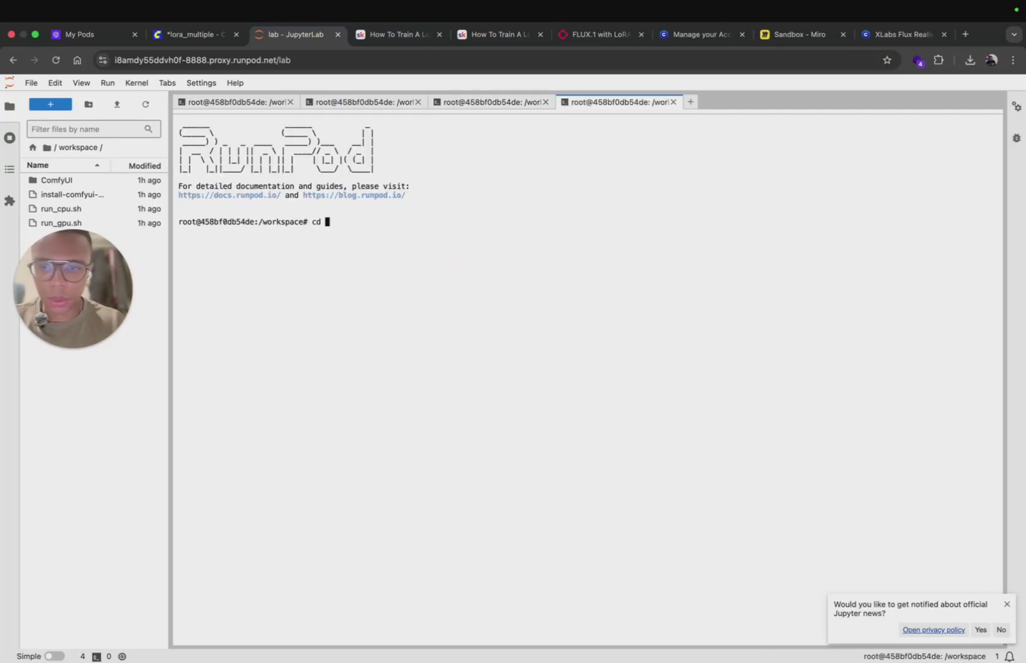
{"action": "type", "text": "Co"}
{"action": "key", "text": "Tab"}
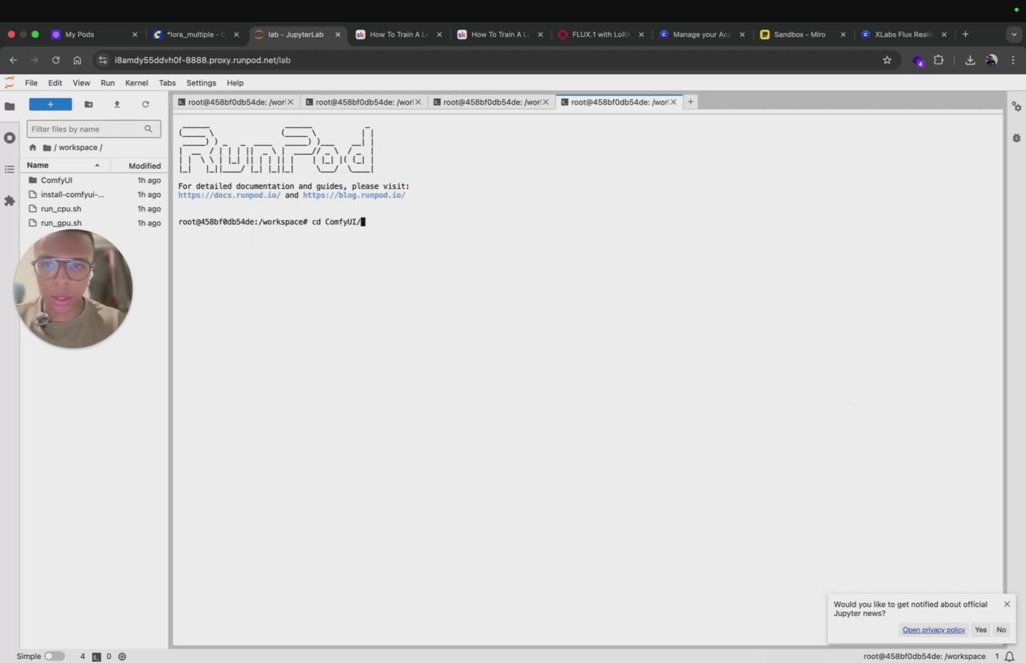
{"action": "type", "text": "mo"}
{"action": "key", "text": "Tab"}
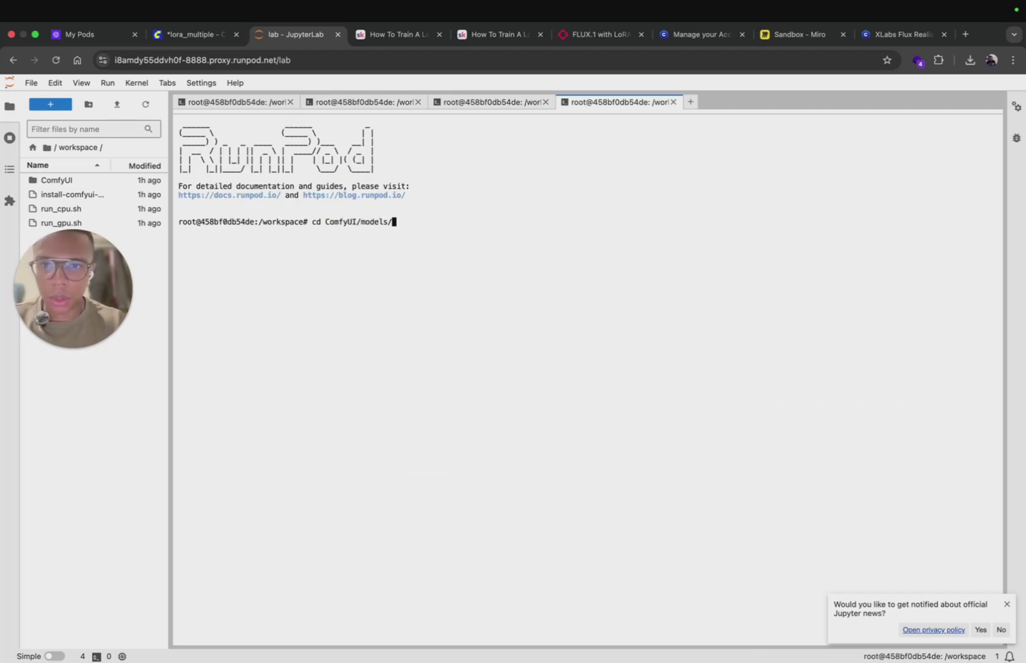
{"action": "type", "text": "lor"}
{"action": "key", "text": "Tab"}
{"action": "key", "text": "Return"}
Step: List the loras folder, paste the lora_realism wget command, and shift Miro's Checkpoints card right
{"action": "type", "text": "l"}
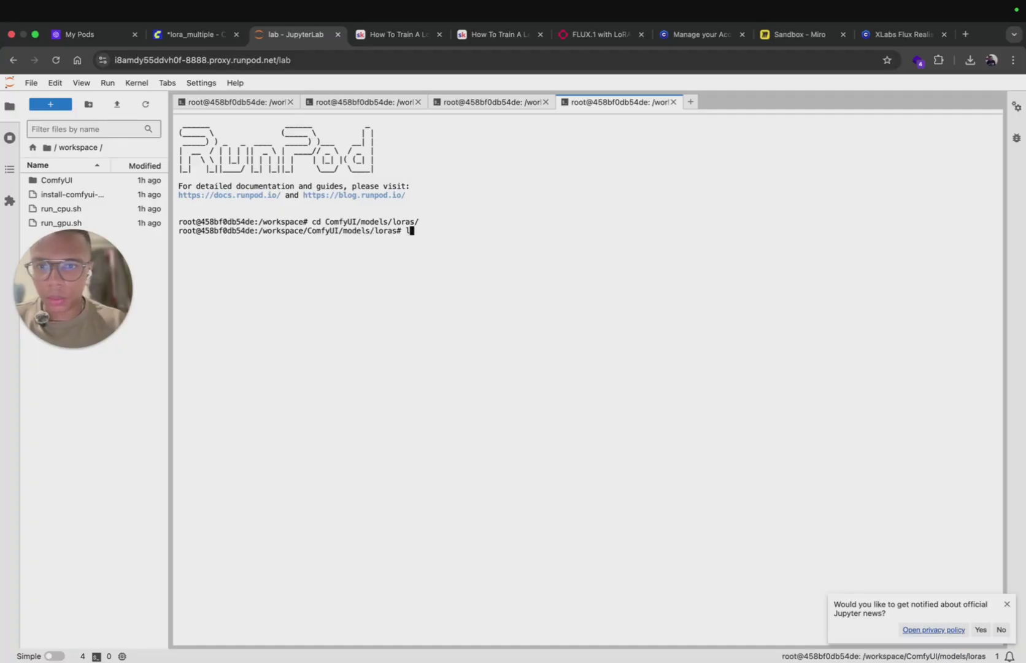
{"action": "type", "text": "s"}
{"action": "key", "text": "Return"}
{"action": "key", "text": "super+v"}
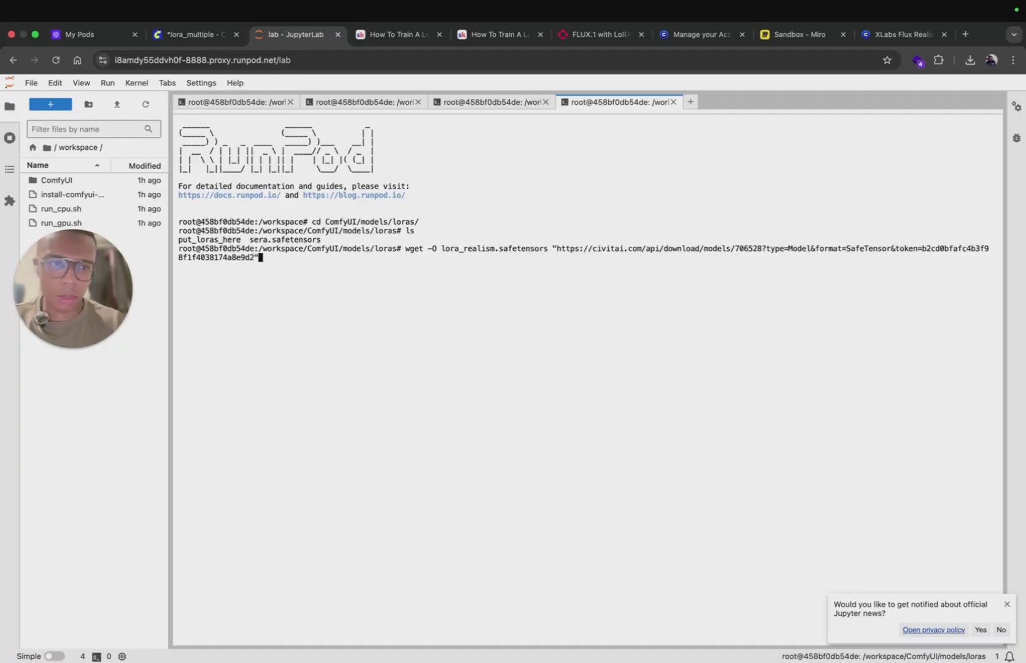
{"action": "key", "text": "super+8"}
{"action": "left_click_drag", "start_coordinate": [251, 408], "coordinate": [439, 414]}
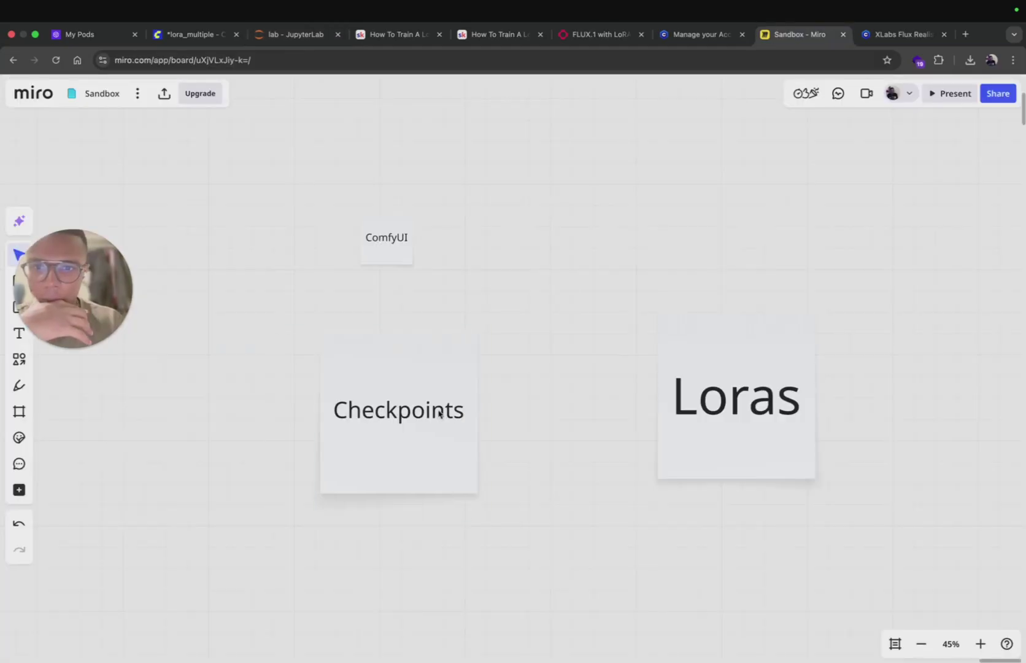
Step: Draw arrows from ComfyUI to Checkpoints and from Checkpoints to Loras, repositioning Loras
{"action": "left_click", "coordinate": [407, 263]}
{"action": "left_click_drag", "start_coordinate": [386, 278], "coordinate": [396, 362]}
{"action": "left_click_drag", "start_coordinate": [657, 356], "coordinate": [717, 396]}
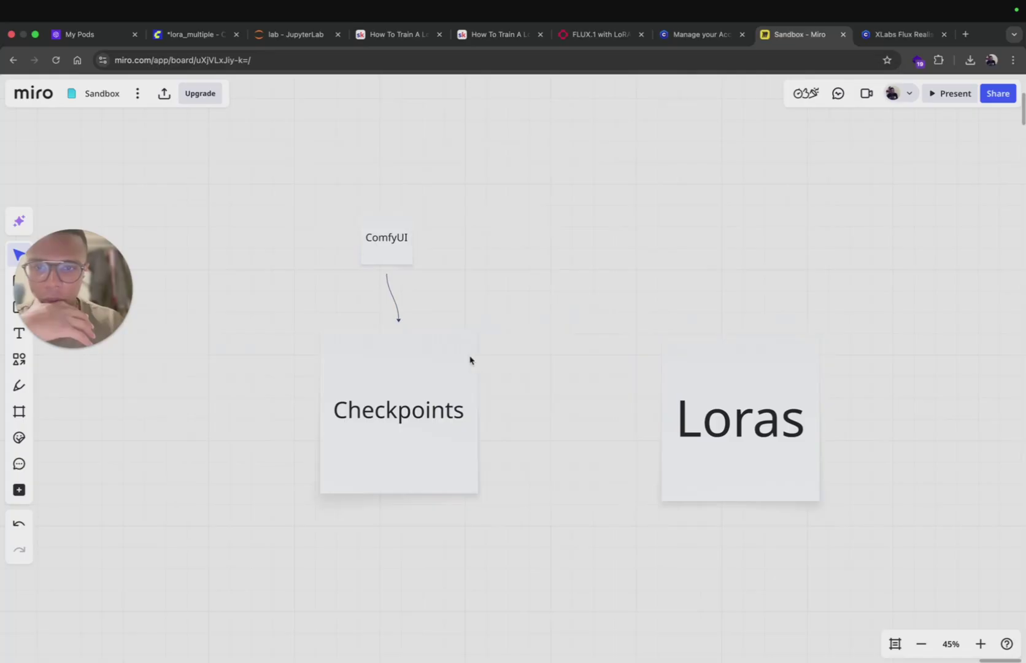
{"action": "left_click", "coordinate": [474, 381]}
{"action": "left_click_drag", "start_coordinate": [496, 422], "coordinate": [757, 408]}
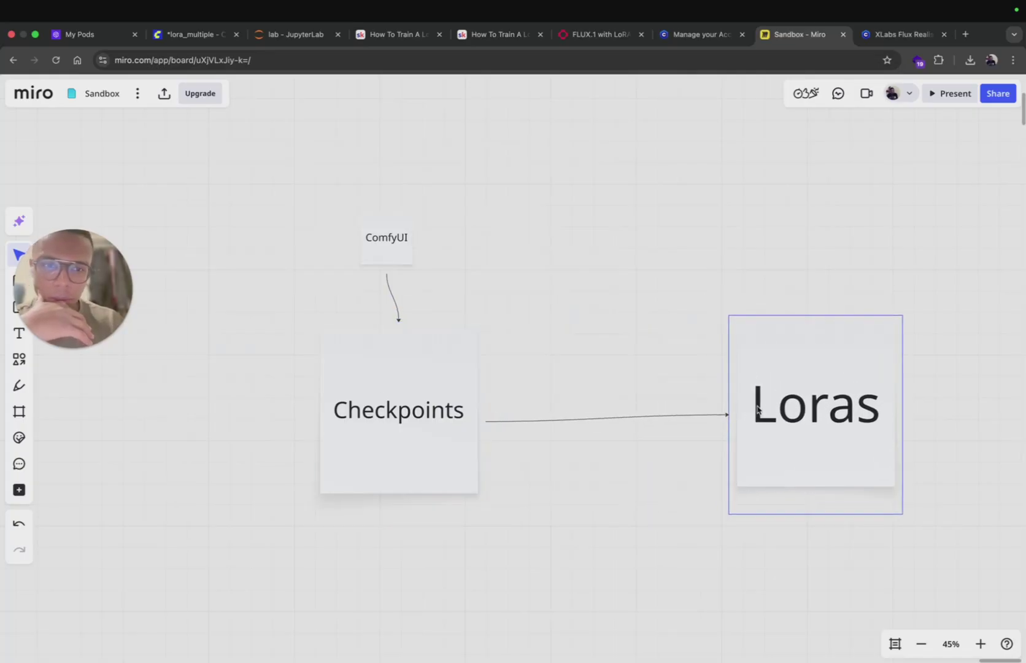
{"action": "left_click_drag", "start_coordinate": [669, 367], "coordinate": [476, 368]}
Step: Add an 'Original Images' card connected after the Loras card
{"action": "scroll", "coordinate": [534, 293], "scroll_direction": "right", "scroll_amount": 5}
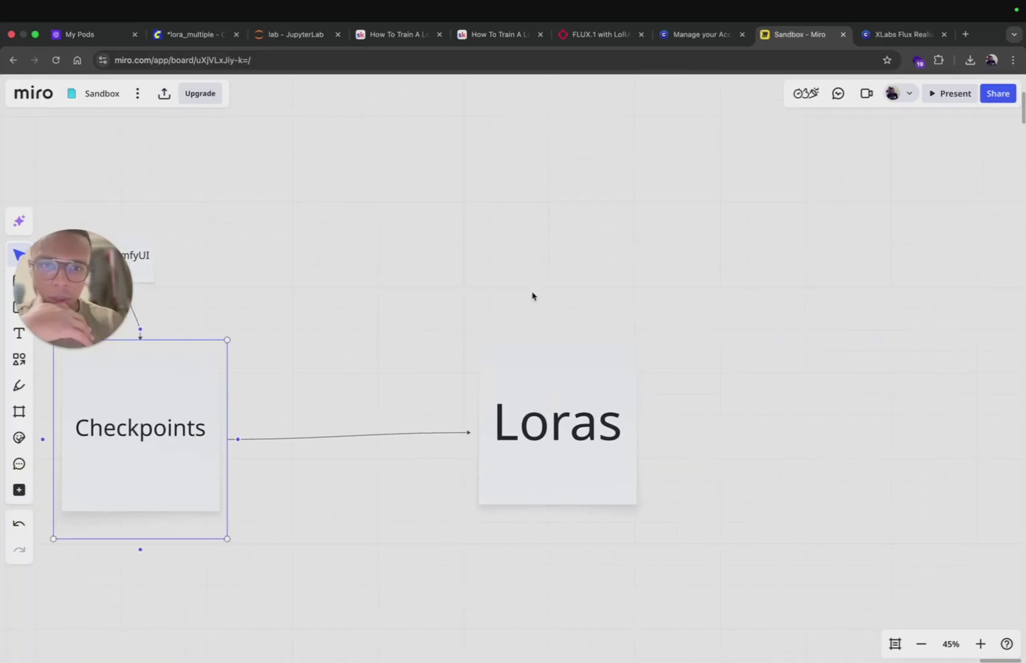
{"action": "left_click", "coordinate": [566, 395]}
{"action": "left_click", "coordinate": [655, 432]}
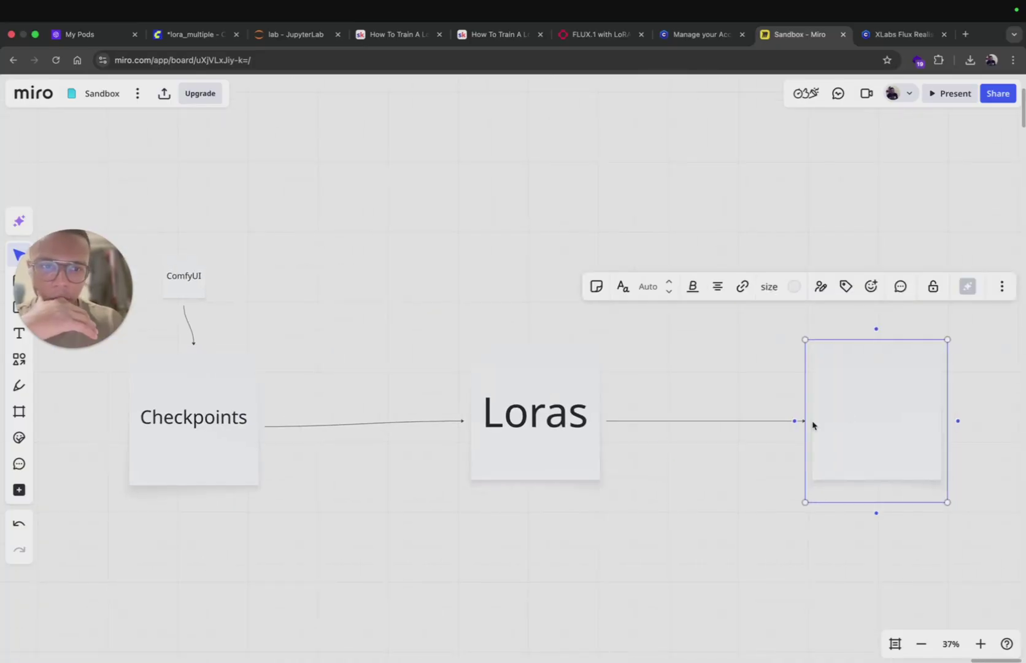
{"action": "type", "text": "Origi"}
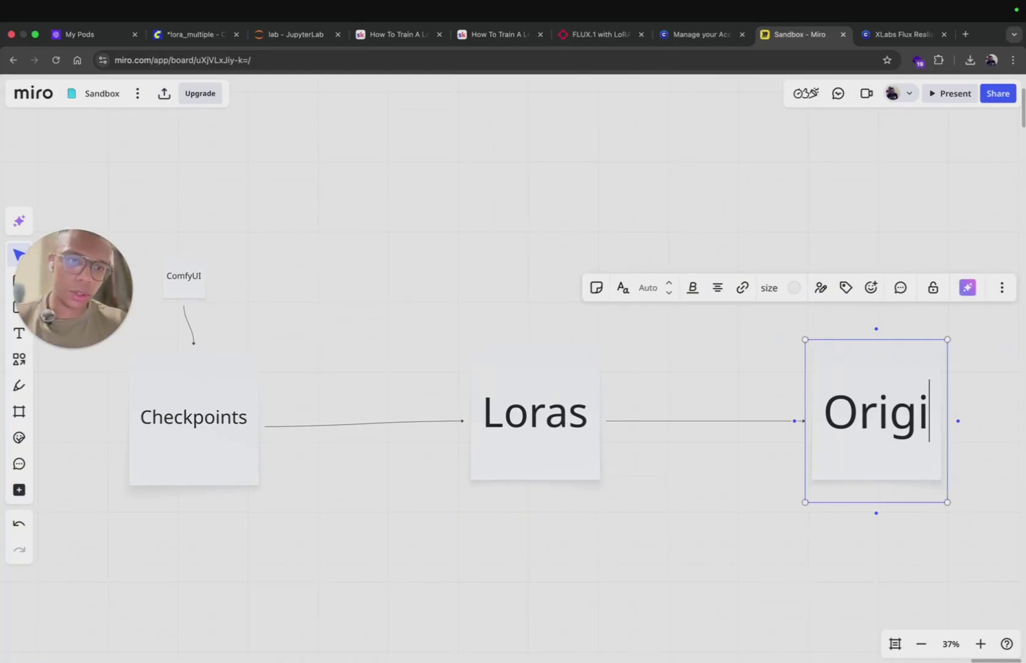
{"action": "type", "text": "nal Images"}
{"action": "left_click", "coordinate": [719, 494]}
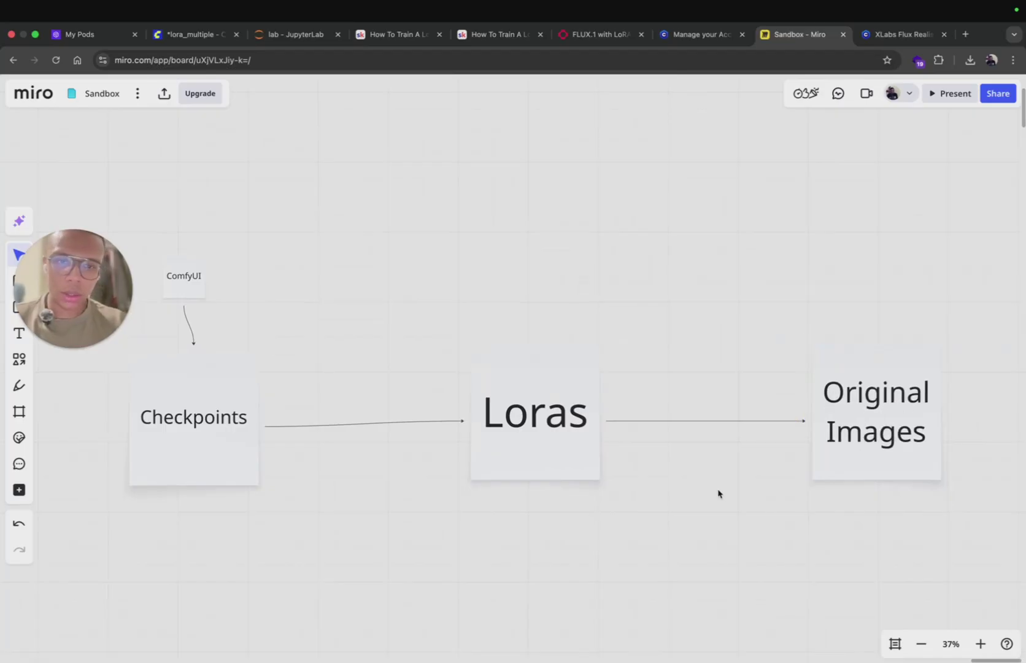
Step: Move the ComfyUI card higher and start typing 'good to crea' into it
{"action": "left_click_drag", "start_coordinate": [187, 280], "coordinate": [213, 204]}
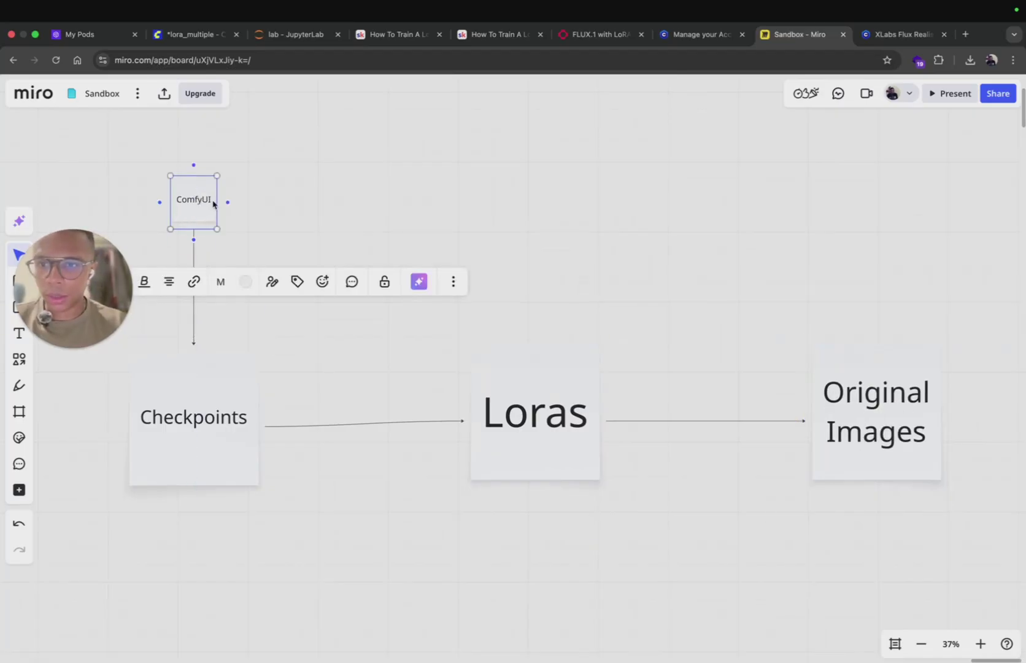
{"action": "double_click", "coordinate": [202, 213]}
{"action": "type", "text": "good t"}
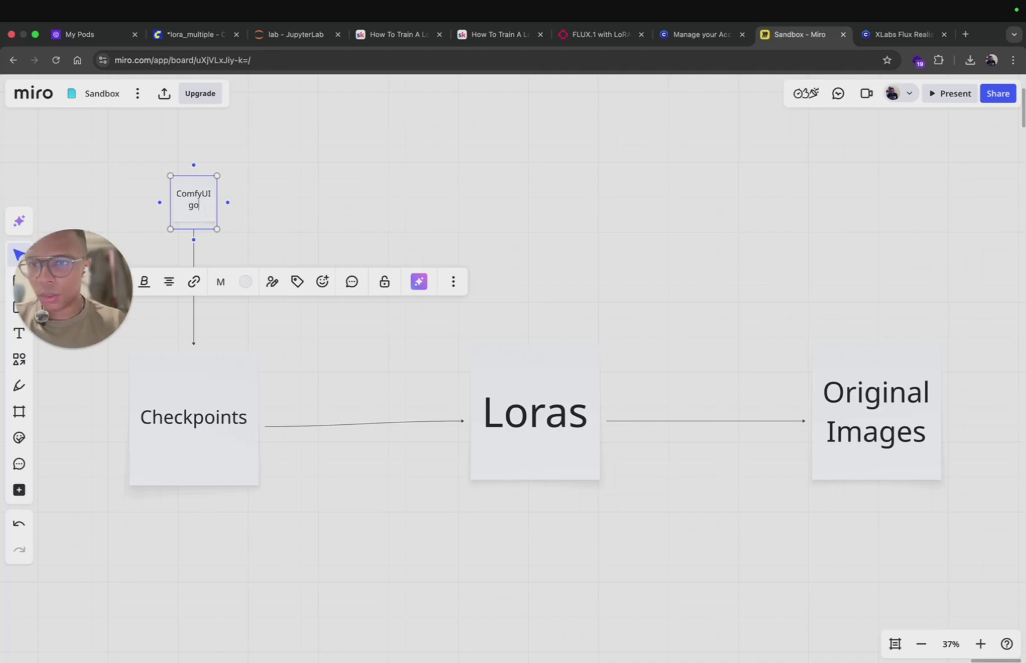
{"action": "type", "text": "o crea"}
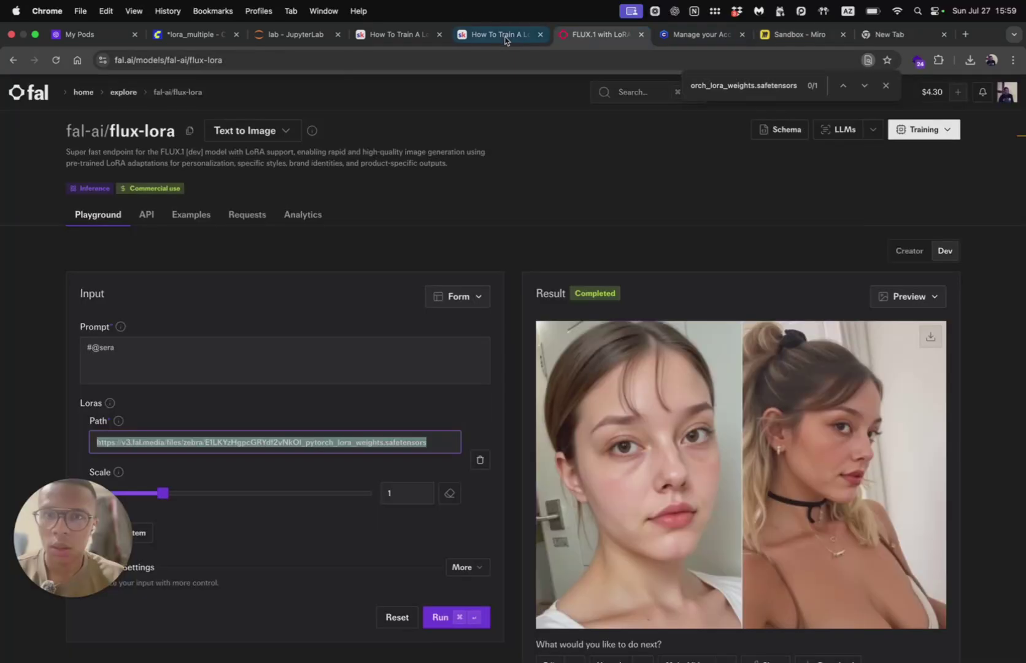
{"action": "left_click", "coordinate": [295, 34]}
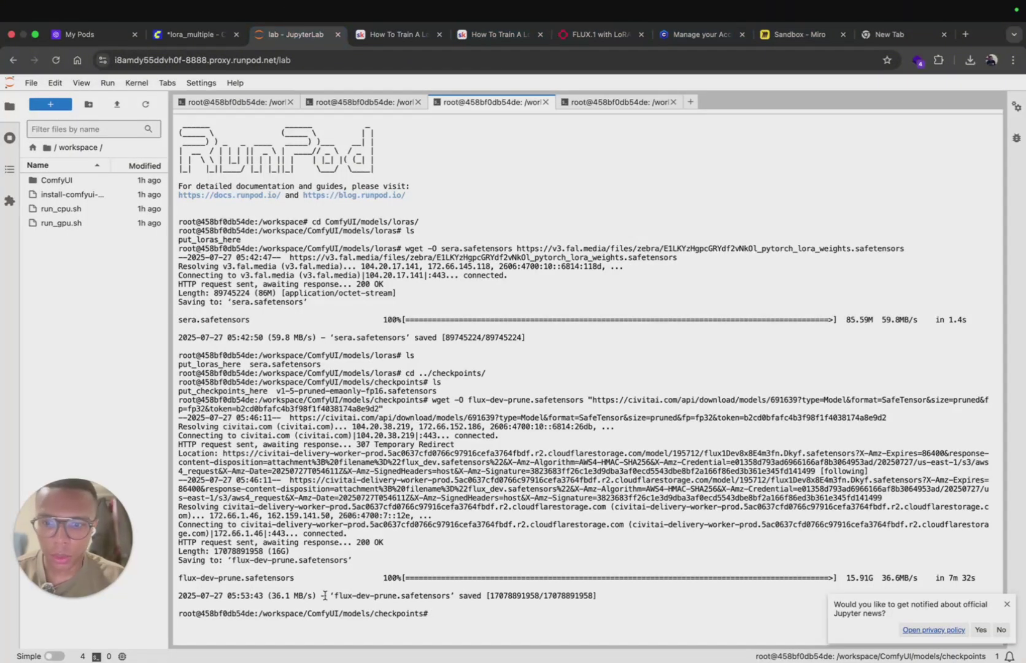
Step: Highlight the downloaded flux-dev-prune.safetensors name in the terminal and reload the ComfyUI interface
{"action": "left_click_drag", "start_coordinate": [334, 597], "coordinate": [448, 597]}
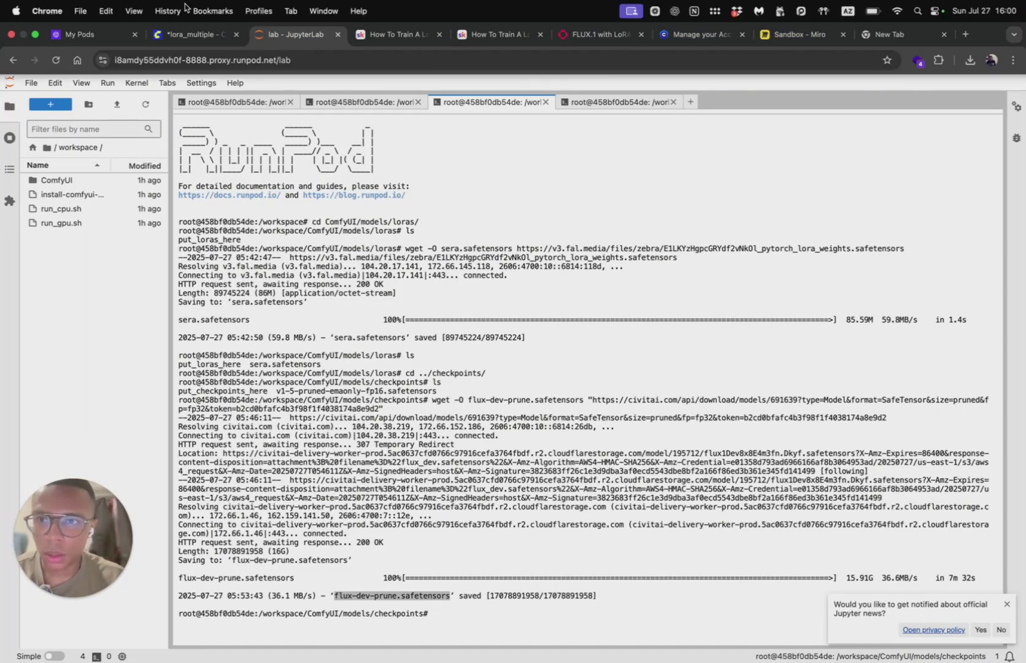
{"action": "left_click", "coordinate": [194, 33]}
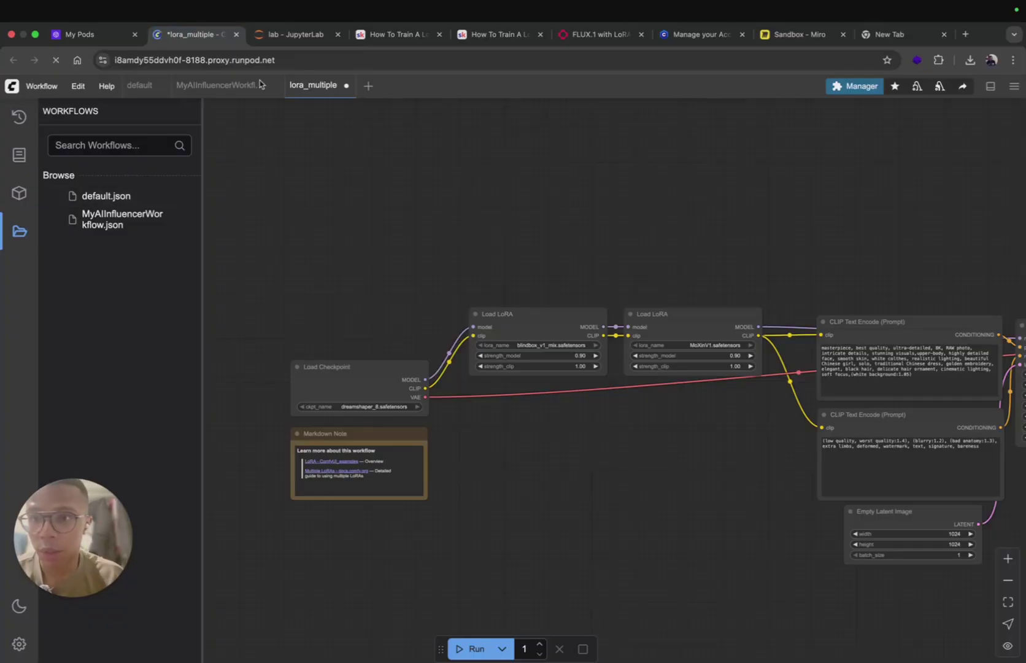
{"action": "left_click", "coordinate": [280, 62]}
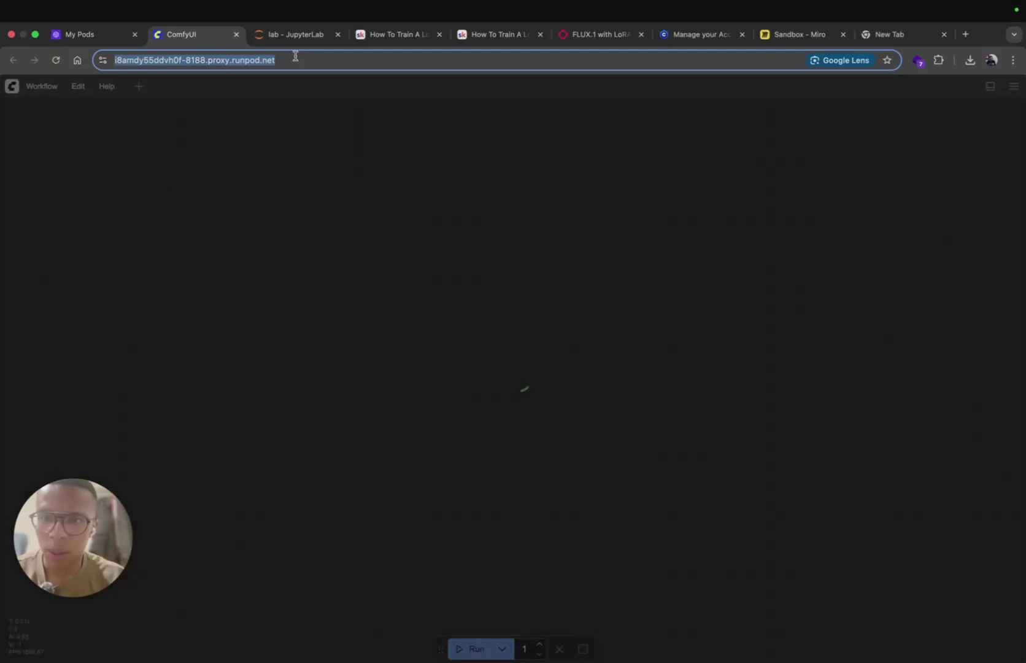
Step: List the checkpoints folder with ls, confirming flux-dev-prune.safetensors beside v1-5-pruned-emaonly-fp16.safetensors
{"action": "left_click", "coordinate": [293, 37]}
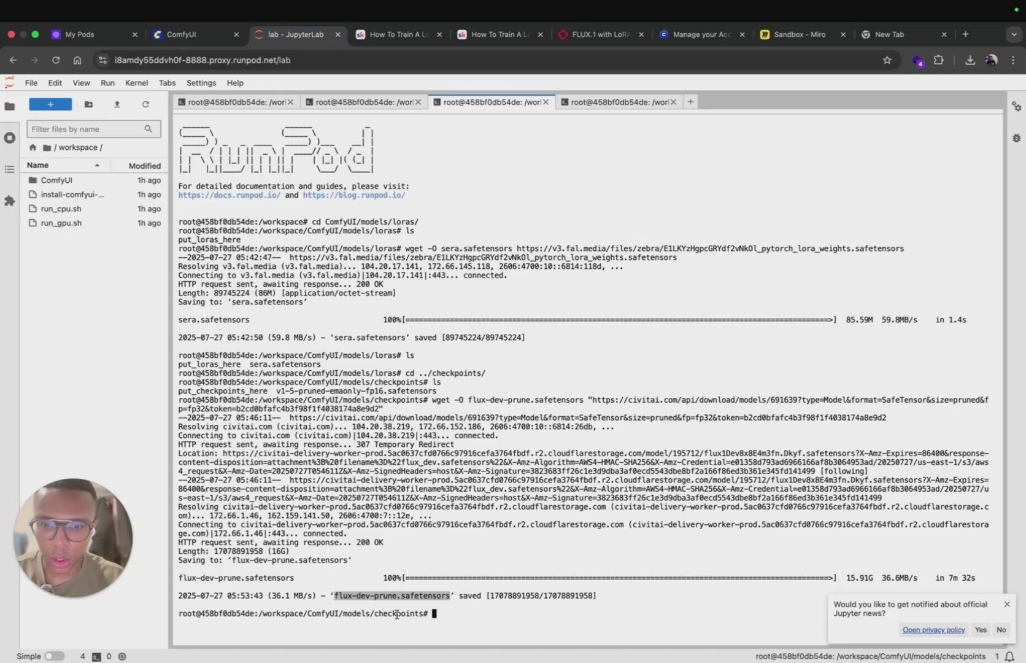
{"action": "left_click_drag", "start_coordinate": [374, 614], "coordinate": [431, 614]}
{"action": "left_click", "coordinate": [430, 614]}
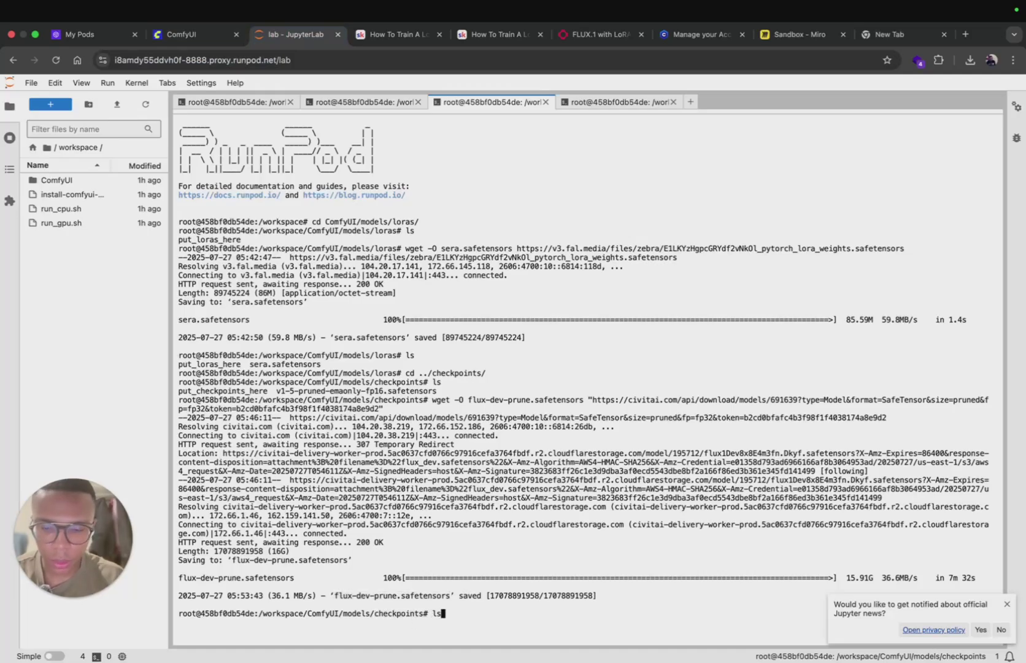
{"action": "type", "text": "ls"}
{"action": "key", "text": "Return"}
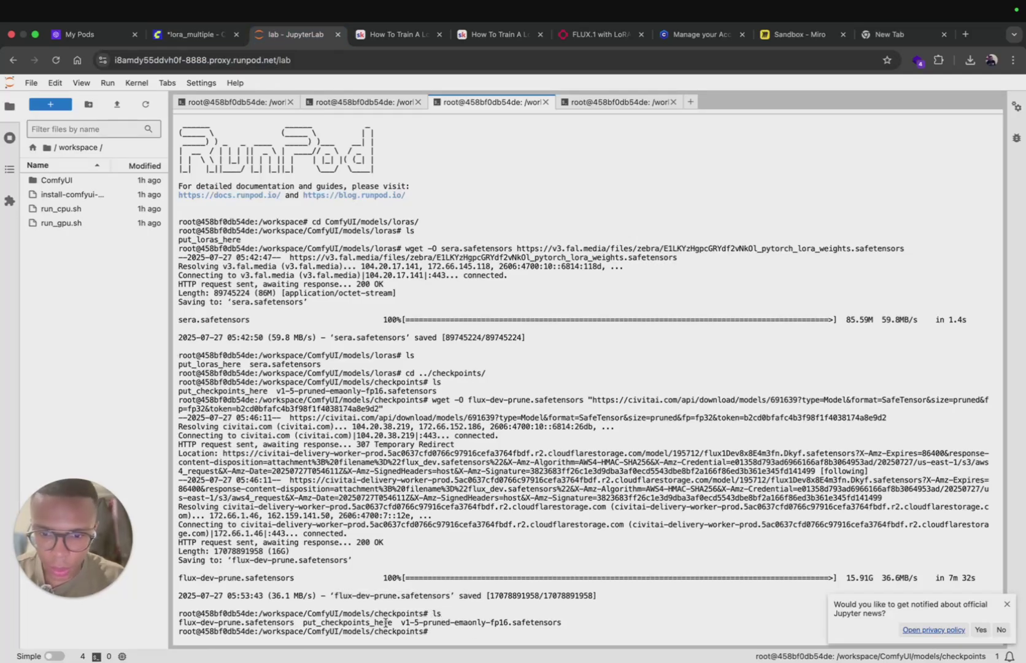
{"action": "left_click_drag", "start_coordinate": [402, 624], "coordinate": [491, 624]}
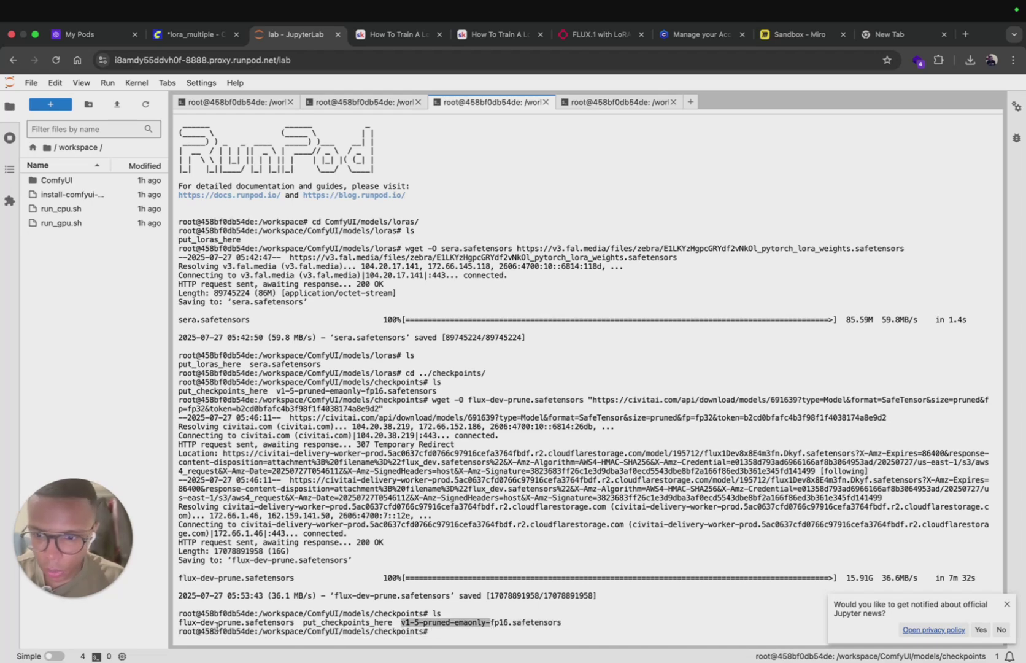
{"action": "double_click", "coordinate": [184, 622]}
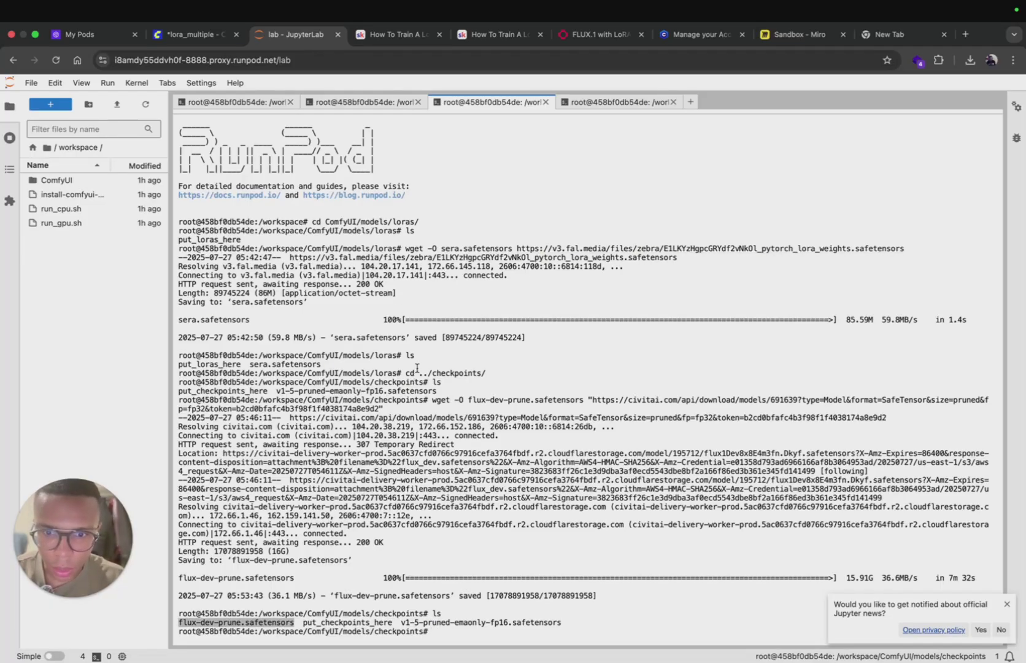
{"action": "left_click_drag", "start_coordinate": [468, 399], "coordinate": [583, 396]}
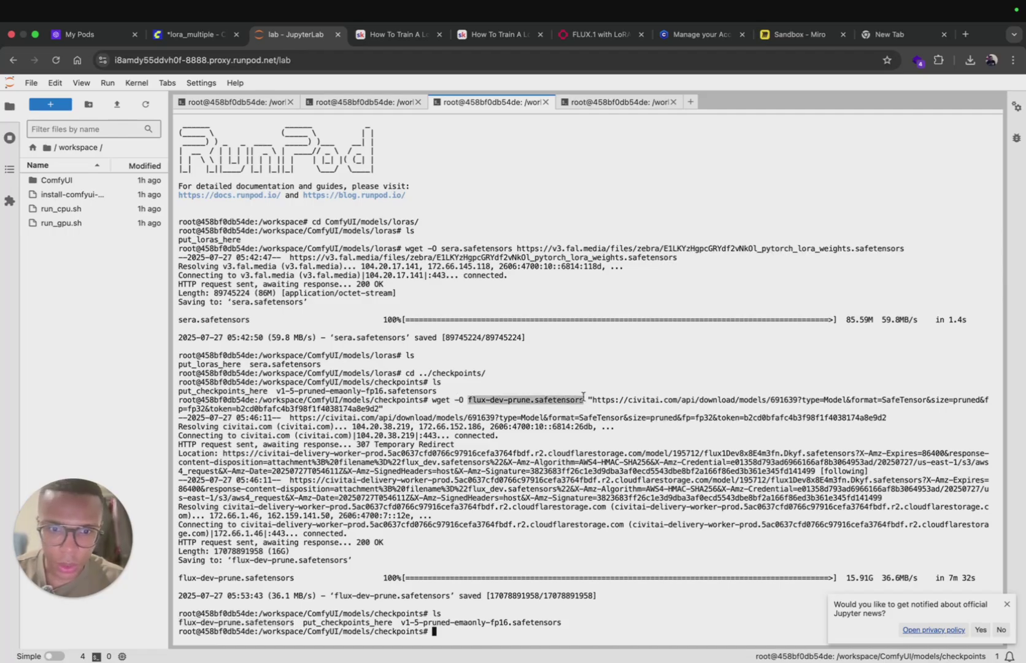
{"action": "left_click", "coordinate": [194, 35]}
Step: Dismiss Missing Models, close lora_multiple, and set MyAIInfluencerWorkflow's ckpt_name to flux-dev-prune.safetensors
{"action": "left_click", "coordinate": [674, 243]}
{"action": "left_click", "coordinate": [346, 86]}
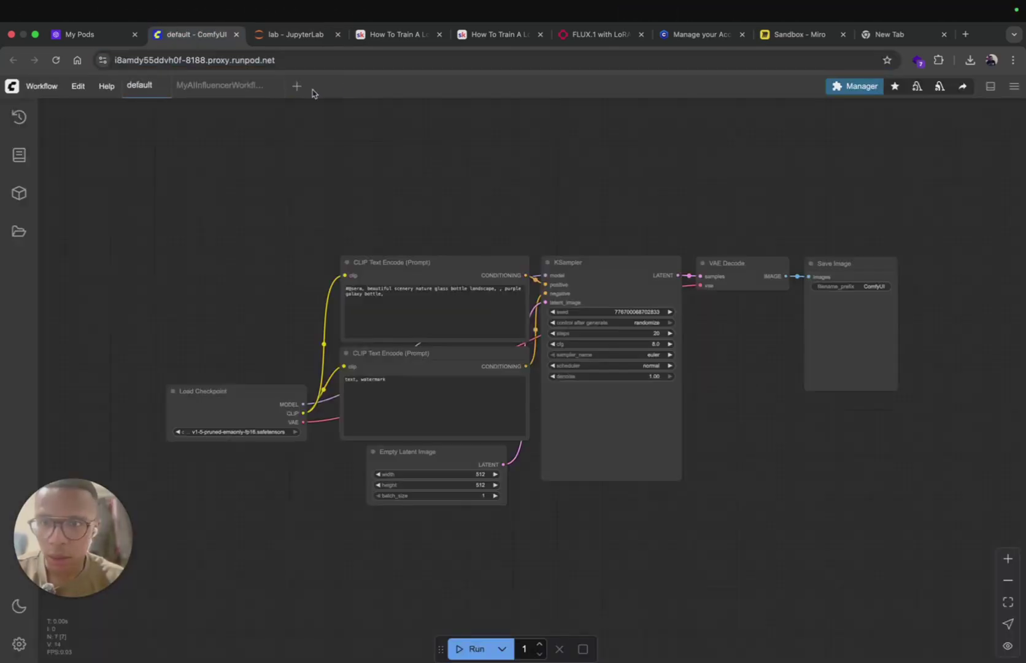
{"action": "left_click", "coordinate": [213, 94]}
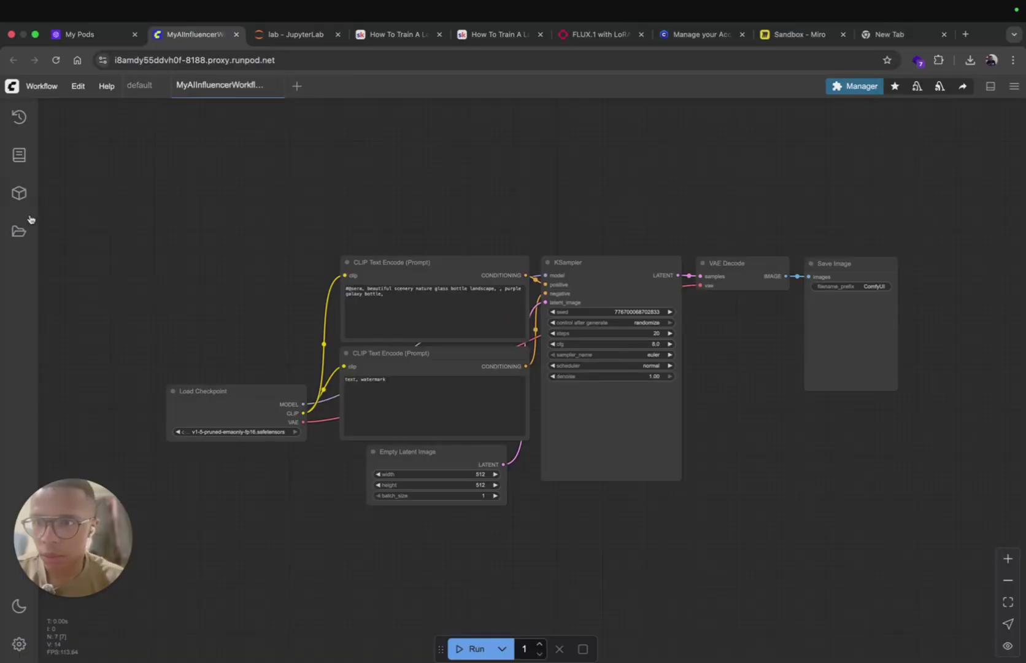
{"action": "left_click", "coordinate": [19, 232]}
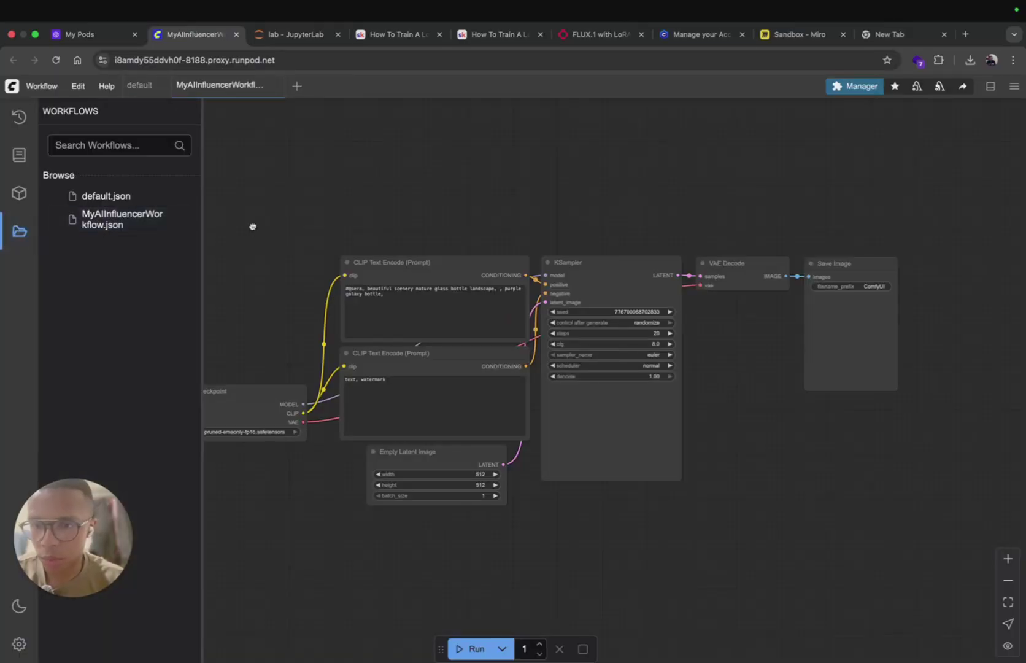
{"action": "left_click", "coordinate": [261, 433]}
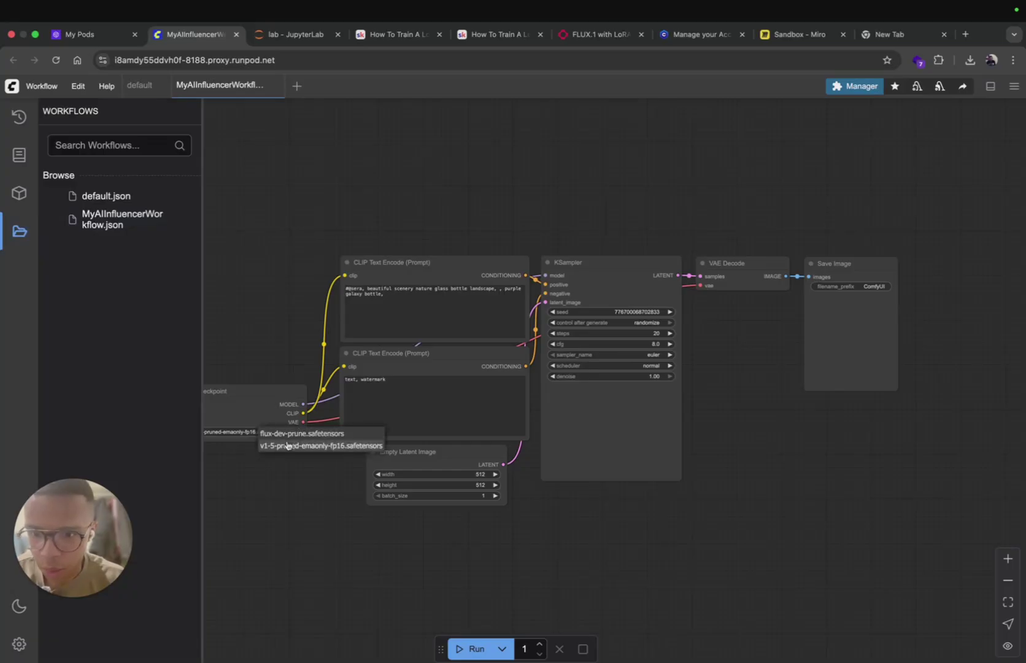
{"action": "left_click", "coordinate": [280, 434]}
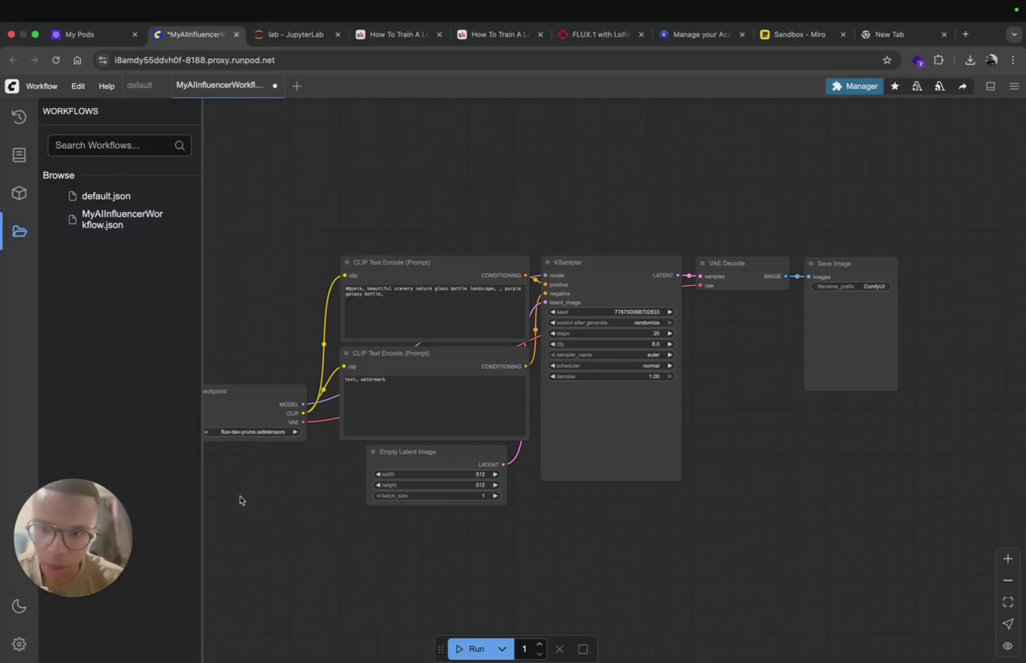
{"action": "left_click_drag", "start_coordinate": [273, 328], "coordinate": [366, 325]}
Step: Close Civitai's Create API Key dialog and return to the FLUX Dev page's download options
{"action": "left_click", "coordinate": [700, 35]}
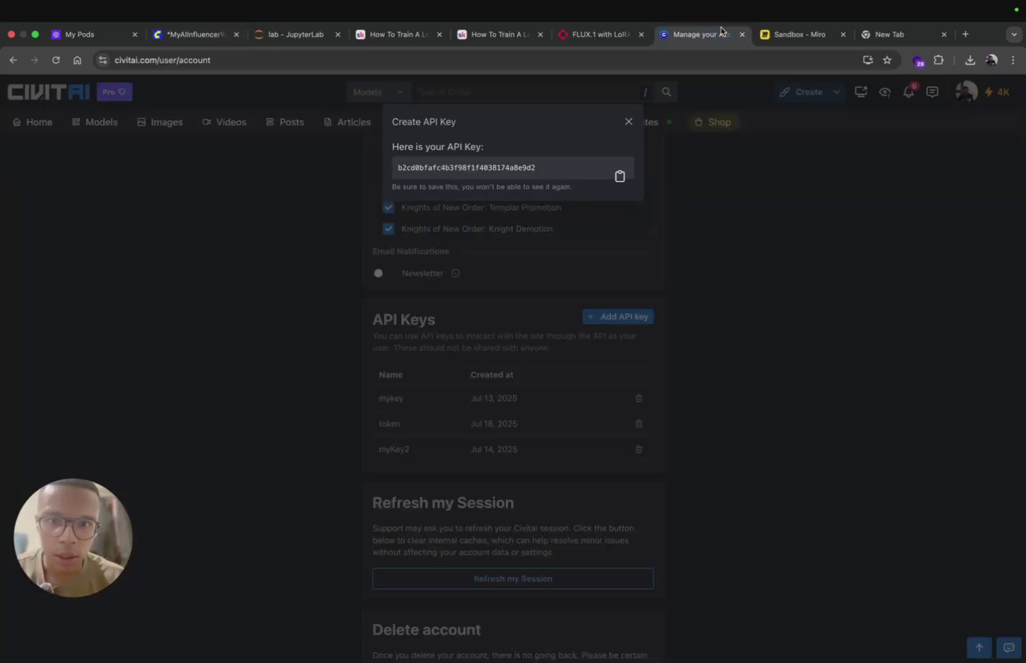
{"action": "left_click", "coordinate": [629, 120]}
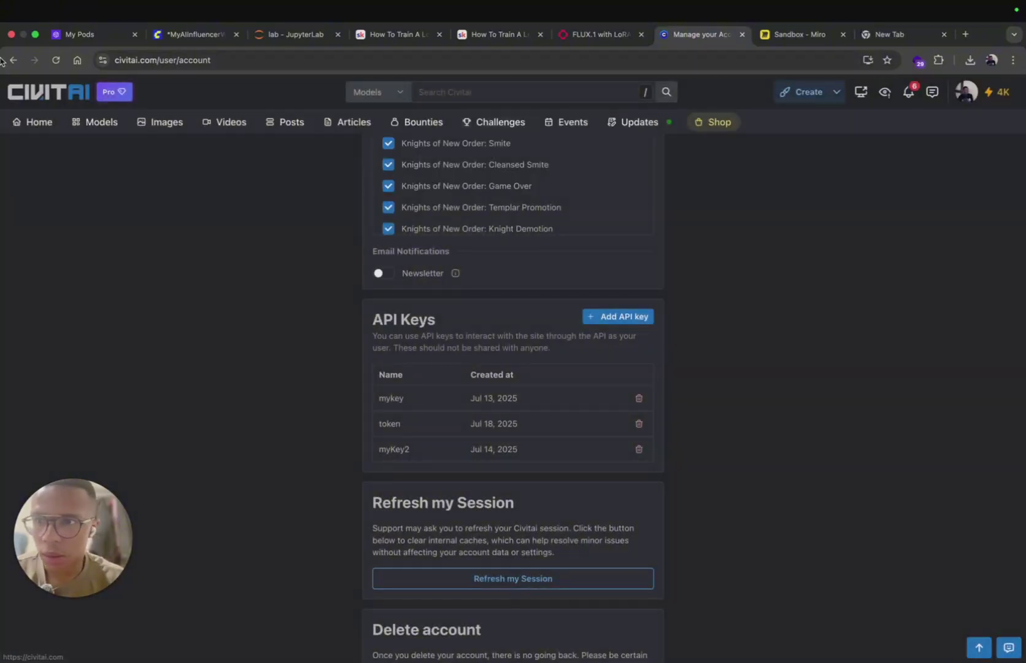
{"action": "left_click", "coordinate": [24, 63]}
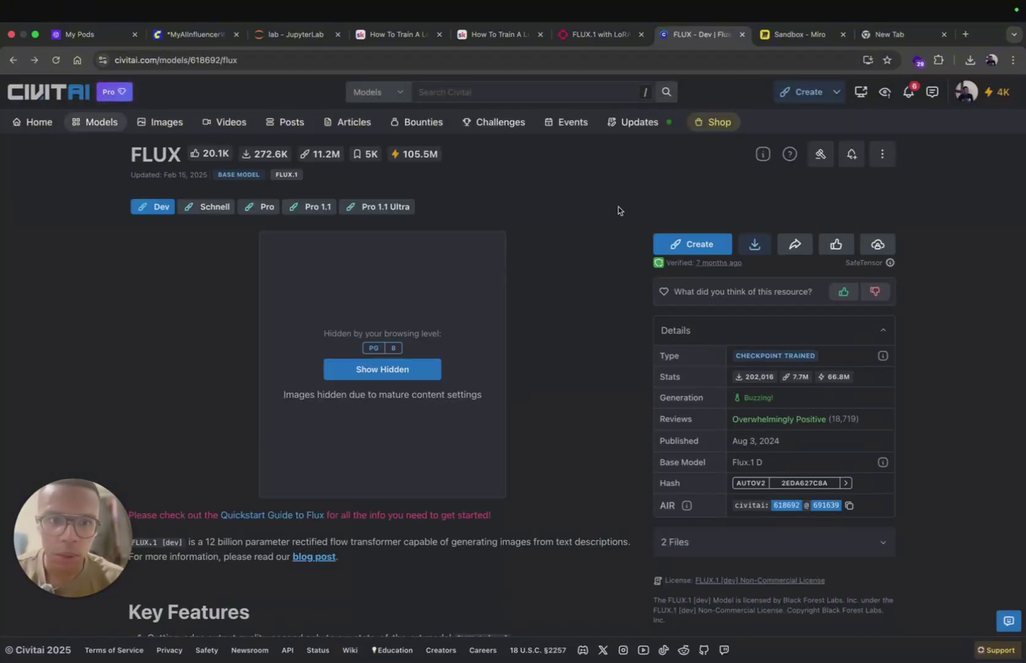
{"action": "left_click", "coordinate": [766, 254]}
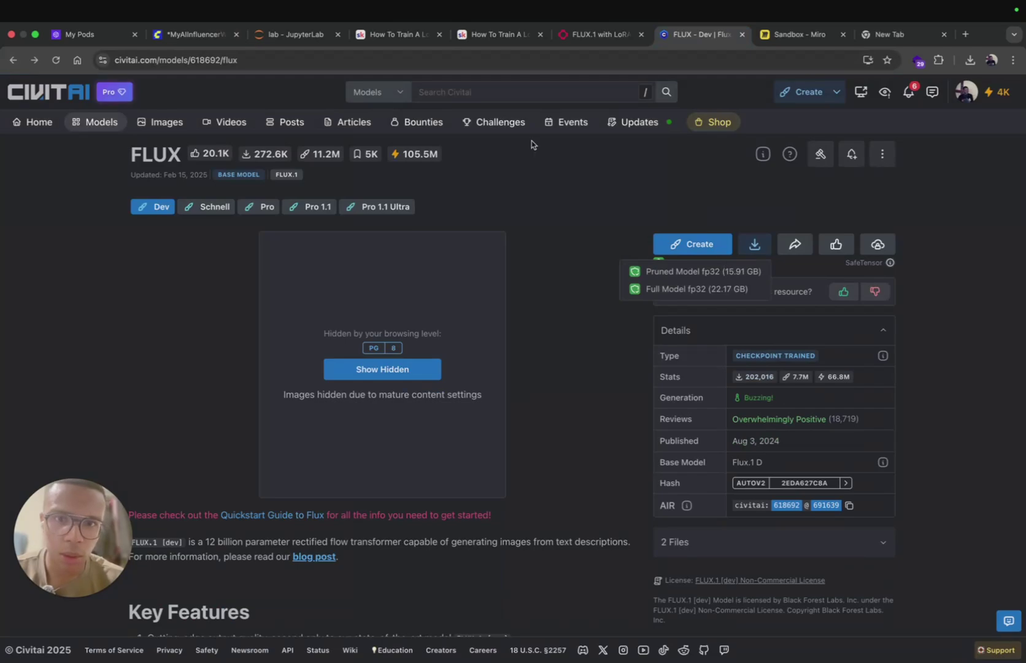
{"action": "left_click", "coordinate": [297, 35]}
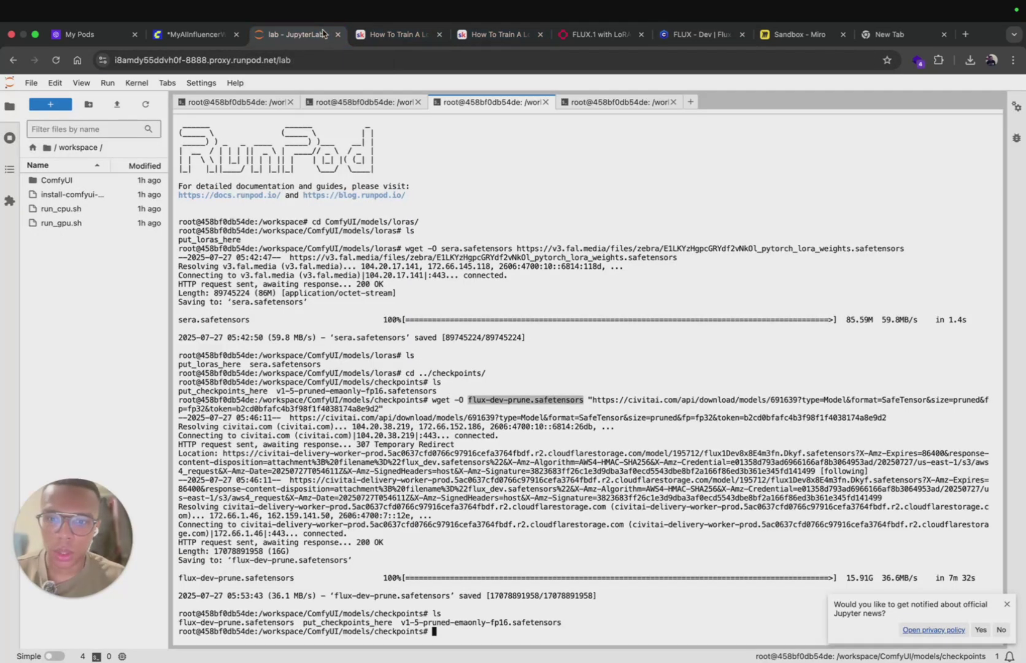
Step: Keep flux-dev-prune.safetensors in Load Checkpoint and move the node up and to the left
{"action": "left_click", "coordinate": [181, 34]}
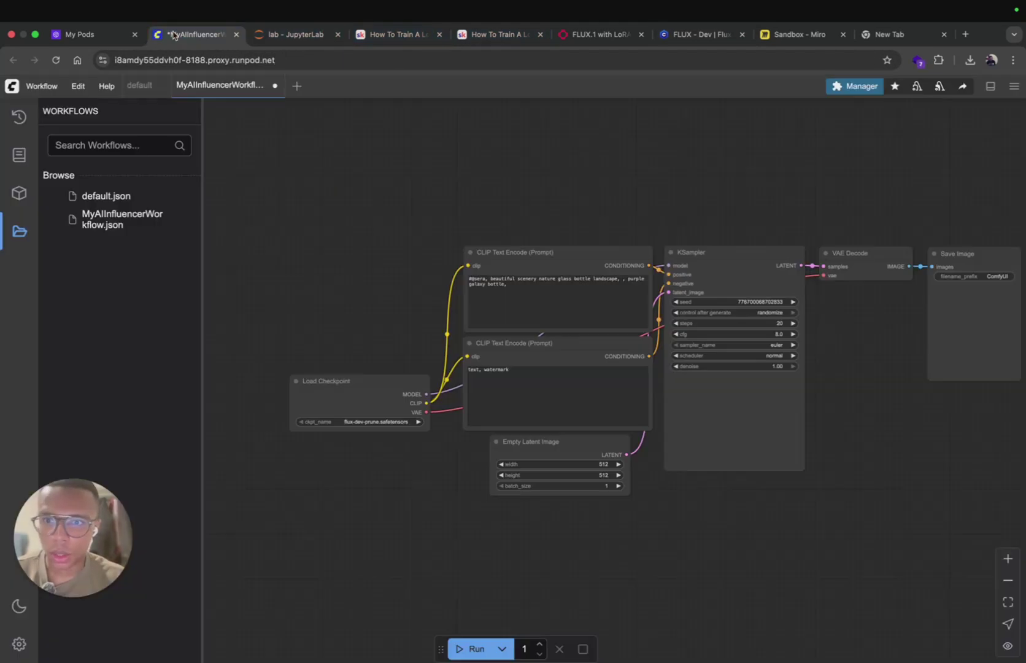
{"action": "left_click", "coordinate": [362, 422]}
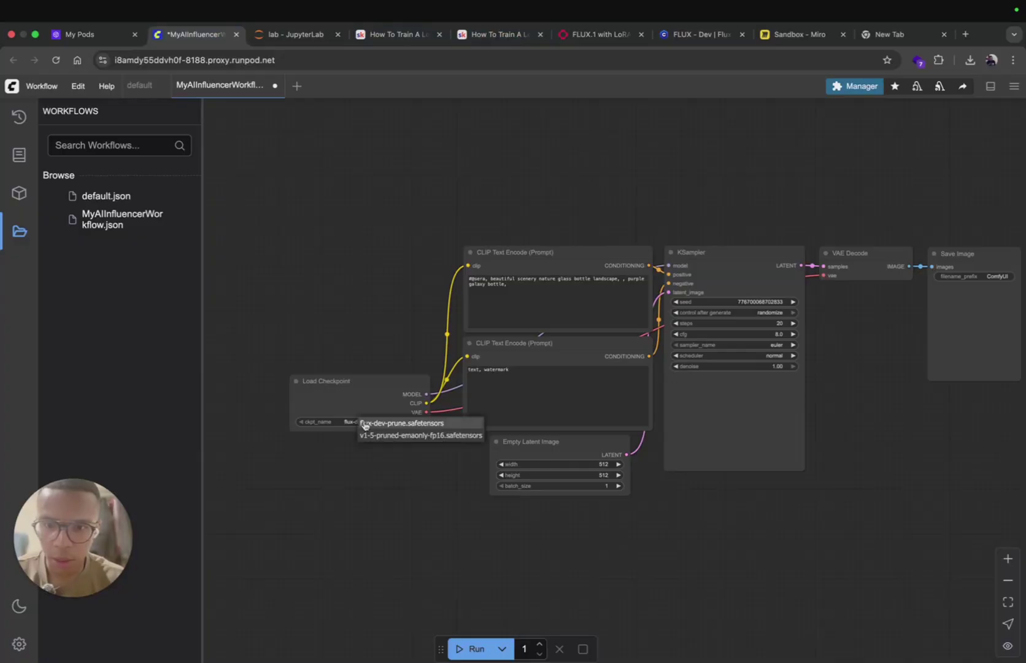
{"action": "left_click", "coordinate": [364, 423]}
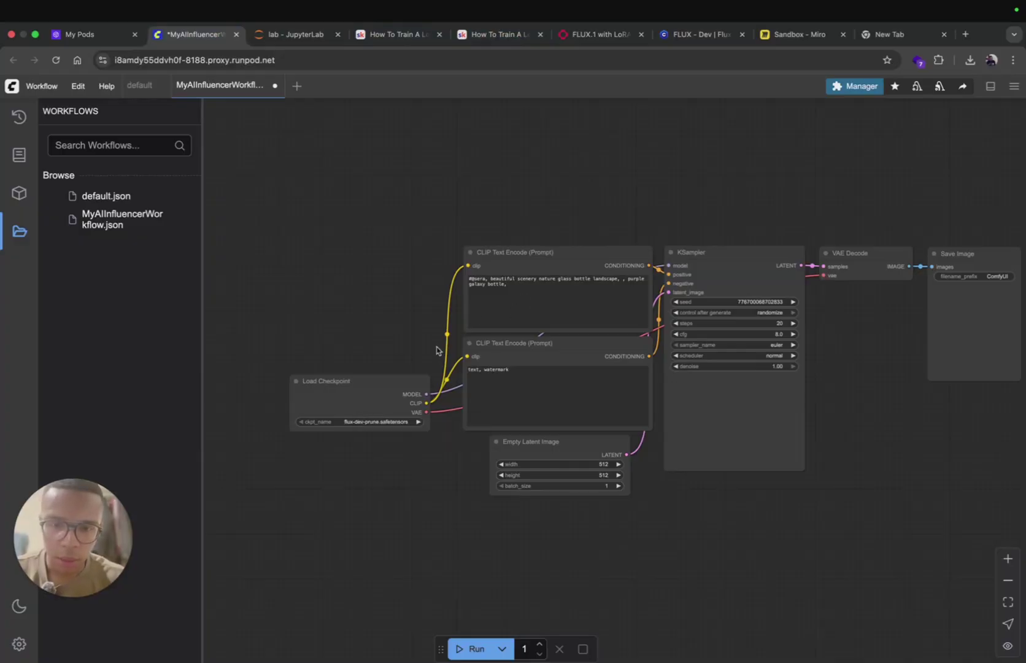
{"action": "left_click_drag", "start_coordinate": [375, 385], "coordinate": [337, 316]}
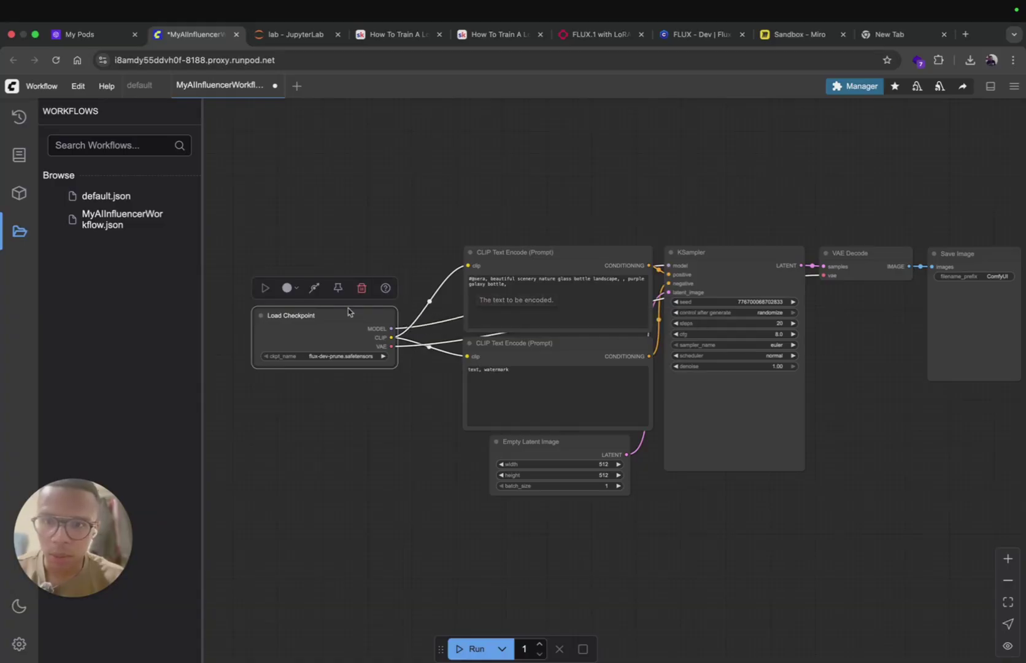
{"action": "left_click_drag", "start_coordinate": [348, 310], "coordinate": [304, 314]}
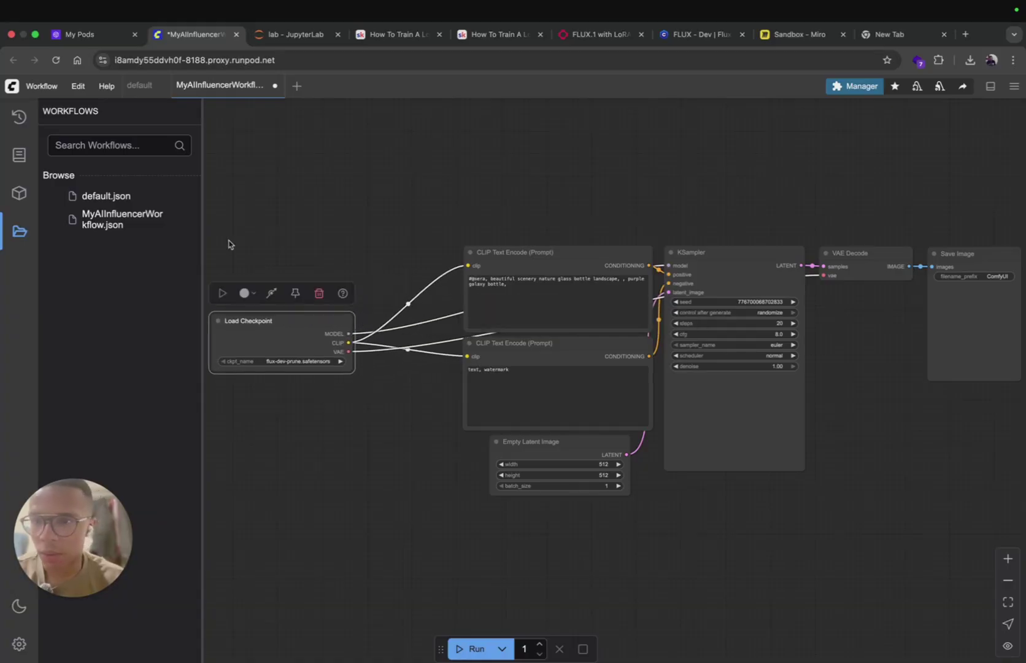
{"action": "left_click", "coordinate": [28, 90]}
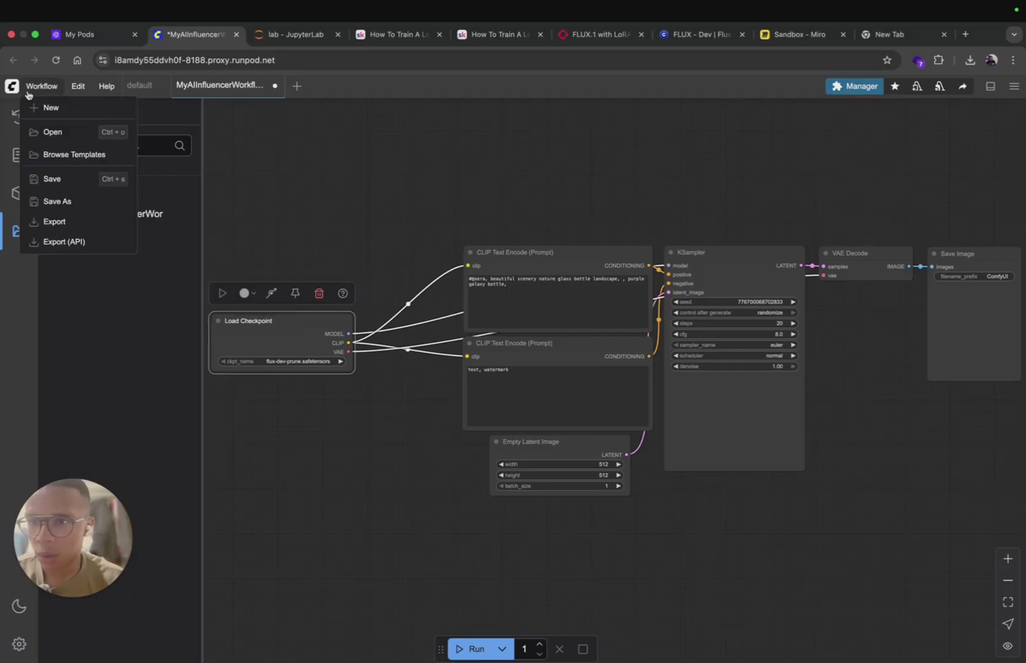
Step: Load the Lora template workflow and set its checkpoint to flux-dev-prune.safetensors
{"action": "left_click", "coordinate": [84, 153]}
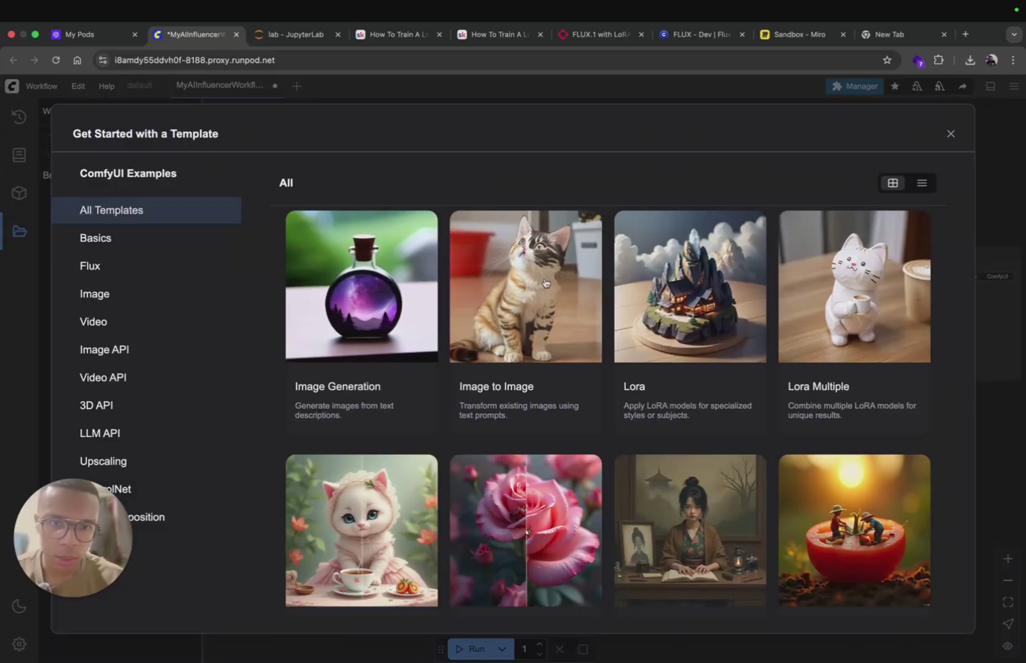
{"action": "left_click", "coordinate": [678, 288]}
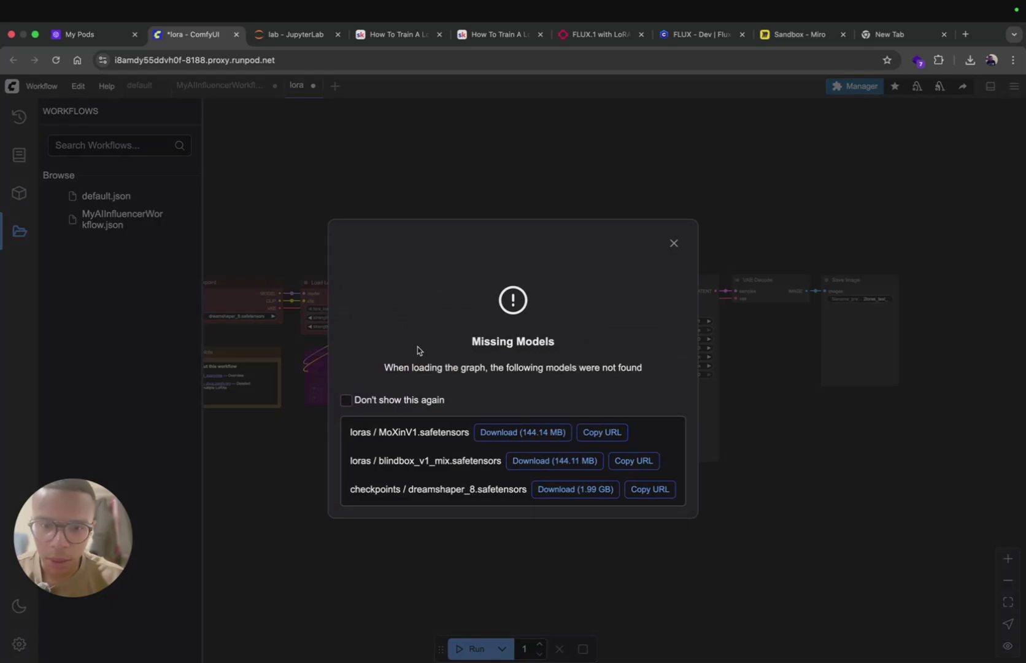
{"action": "left_click", "coordinate": [674, 244]}
{"action": "left_click_drag", "start_coordinate": [356, 188], "coordinate": [618, 189]}
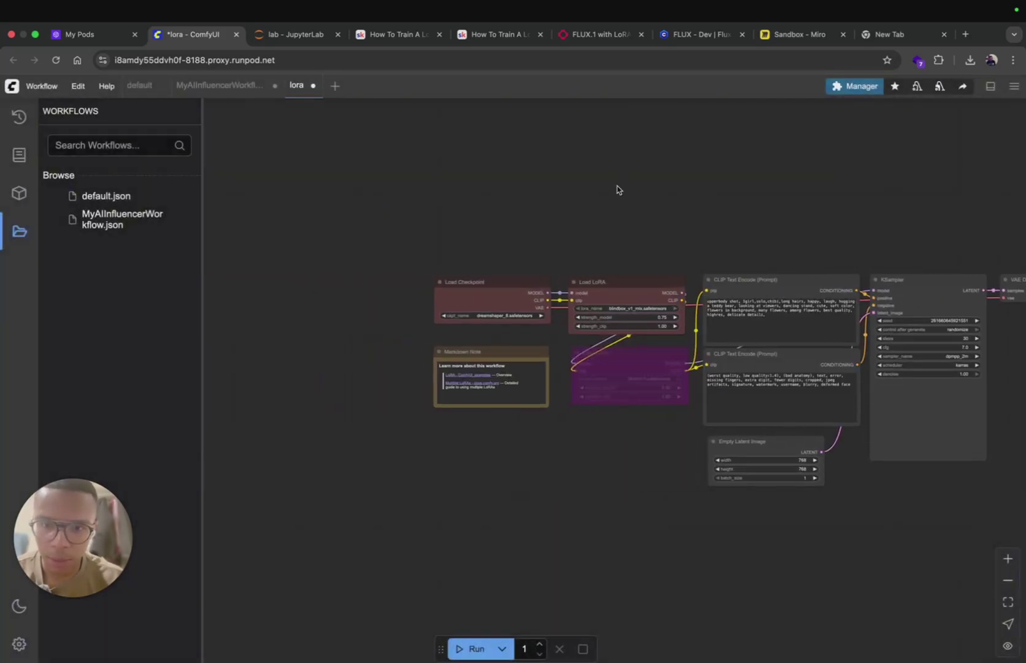
{"action": "left_click", "coordinate": [483, 317]}
{"action": "left_click", "coordinate": [492, 313]}
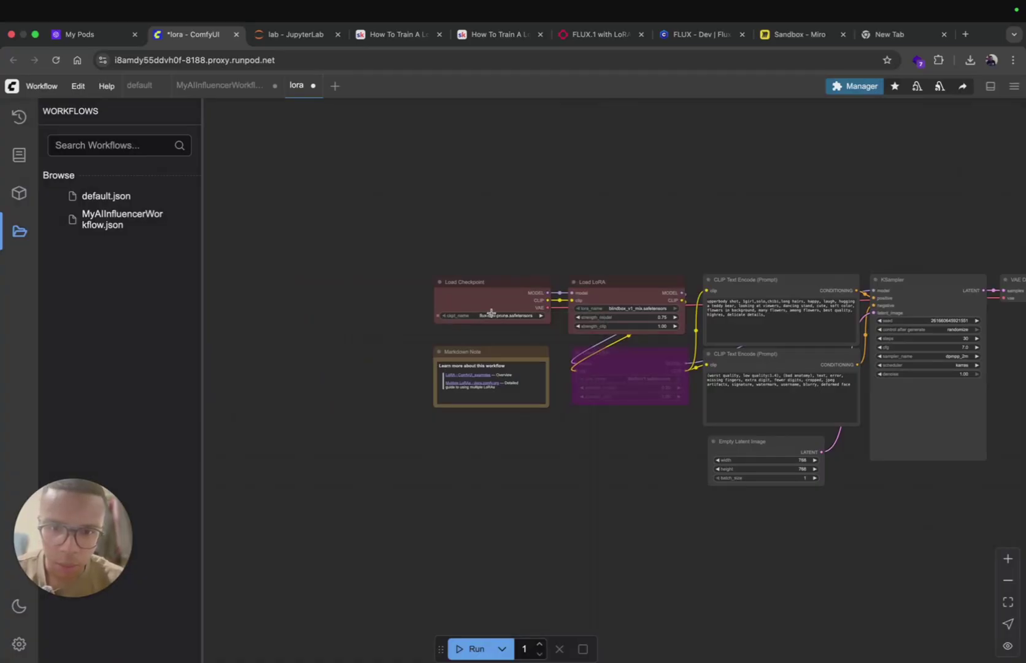
{"action": "left_click", "coordinate": [641, 310]}
{"action": "left_click", "coordinate": [664, 311]}
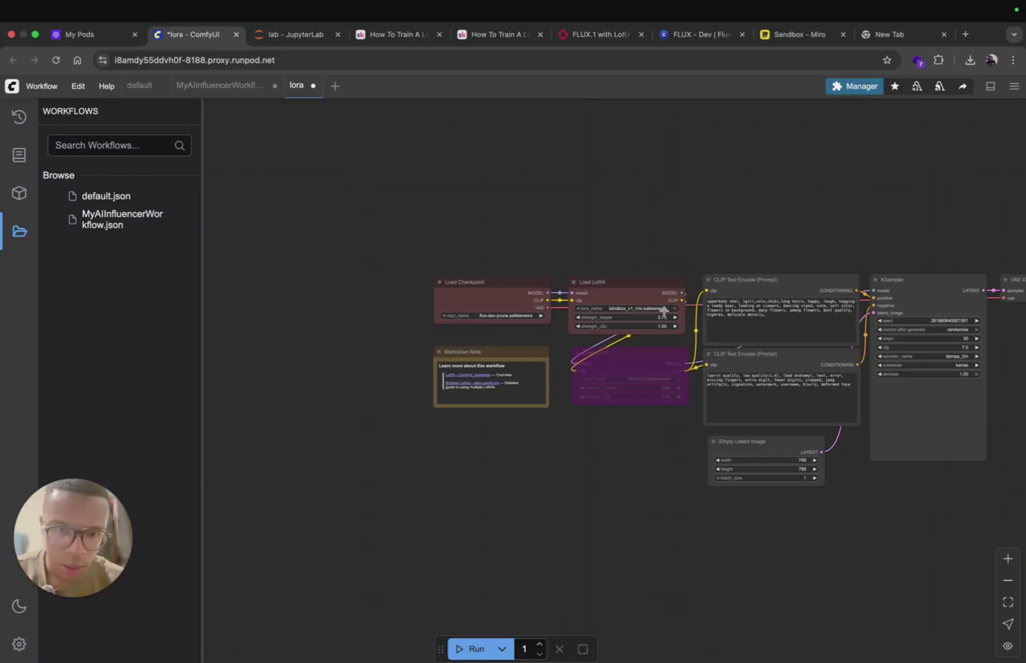
{"action": "left_click_drag", "start_coordinate": [658, 248], "coordinate": [549, 240]}
{"action": "left_click", "coordinate": [592, 34]}
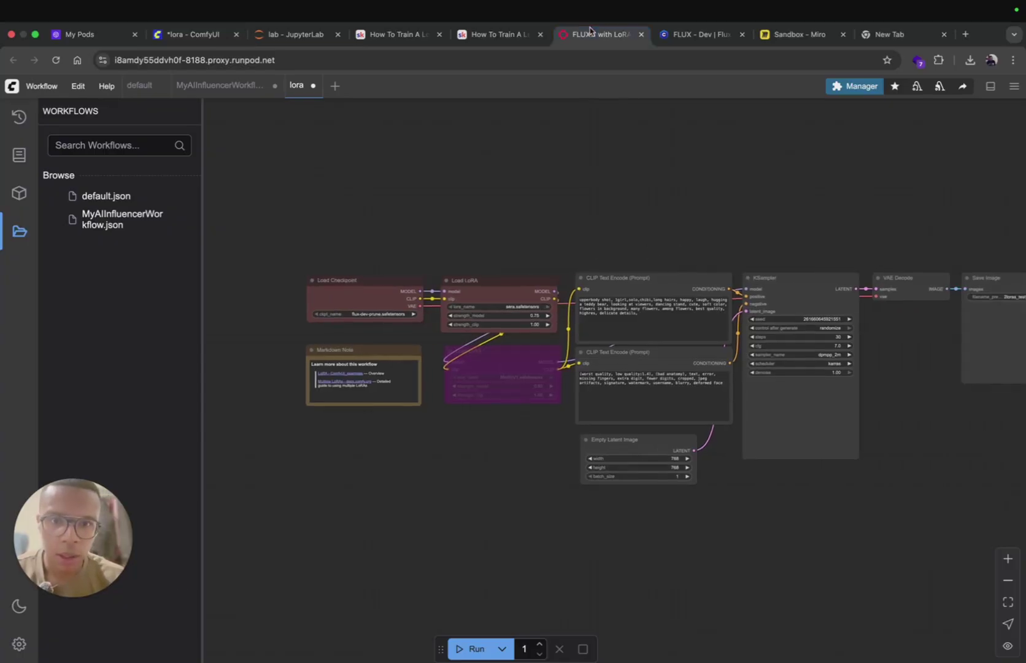
{"action": "triple_click", "coordinate": [156, 346]}
{"action": "key", "text": "ctrl+c"}
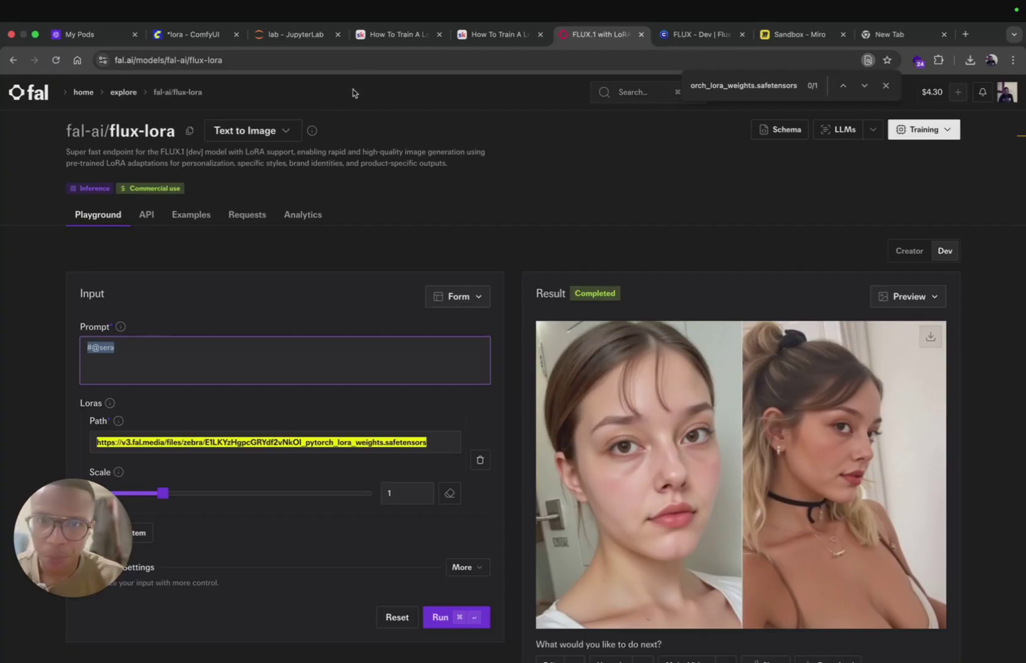
{"action": "left_click", "coordinate": [293, 35]}
{"action": "left_click", "coordinate": [206, 36]}
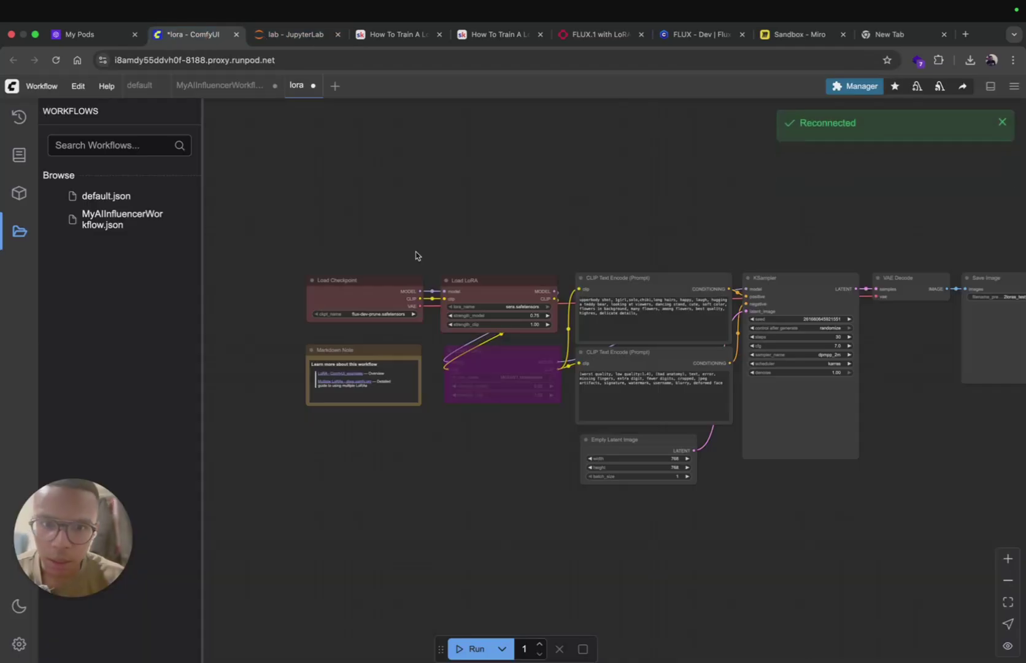
{"action": "left_click", "coordinate": [605, 299]}
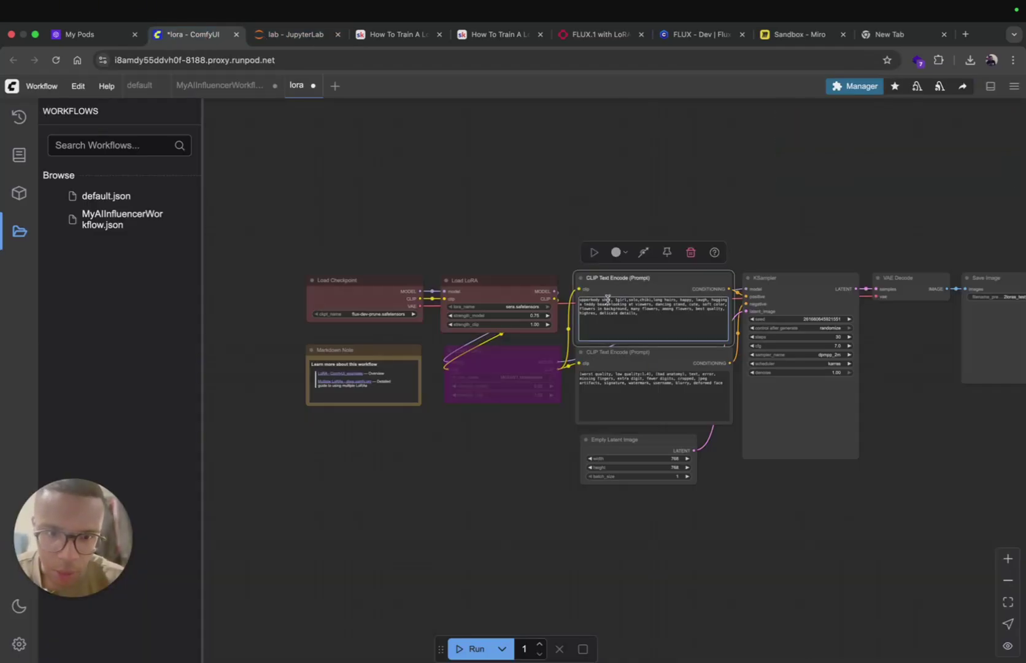
{"action": "key", "text": "ctrl+v"}
{"action": "type", "text": ","}
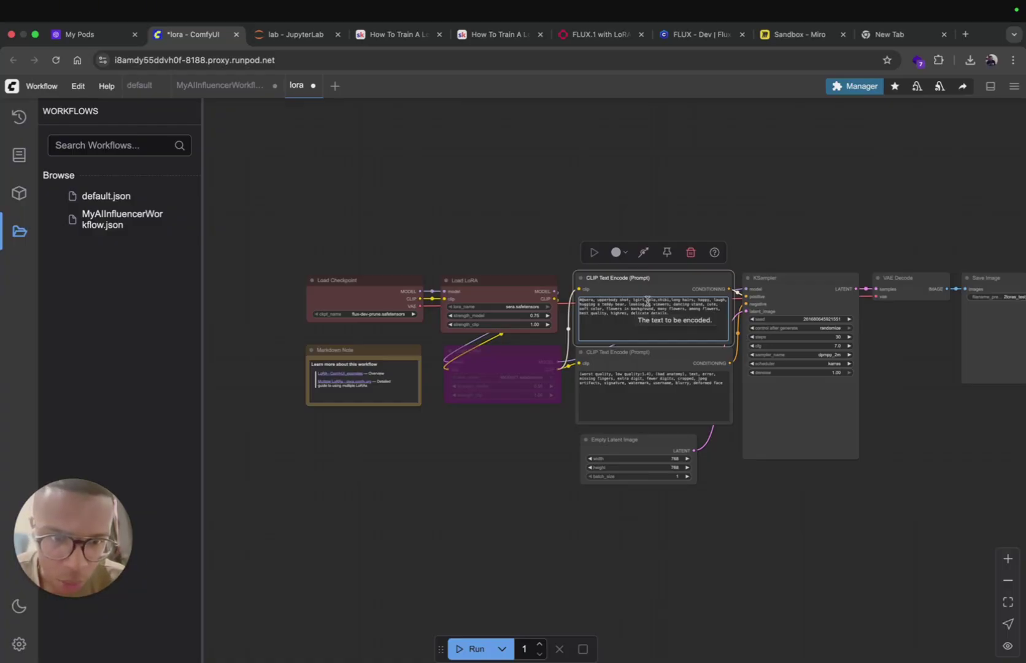
{"action": "left_click_drag", "start_coordinate": [648, 301], "coordinate": [608, 373]}
{"action": "key", "text": "BackSpace"}
Step: Select the entire negative prompt text to take it over to ChatGPT
{"action": "left_click", "coordinate": [681, 389]}
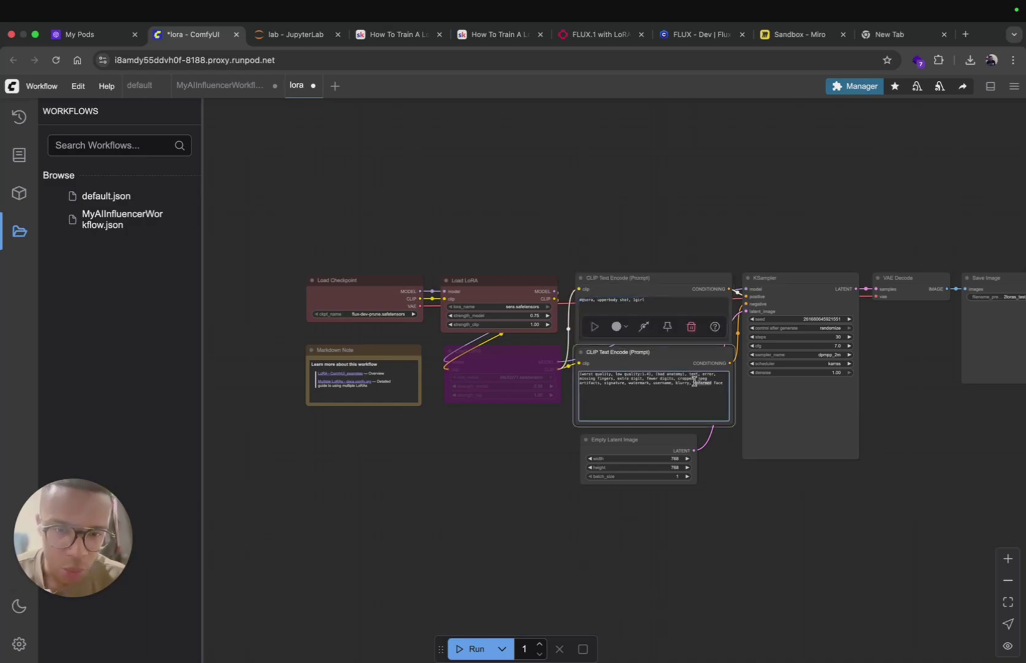
{"action": "key", "text": "ctrl+a"}
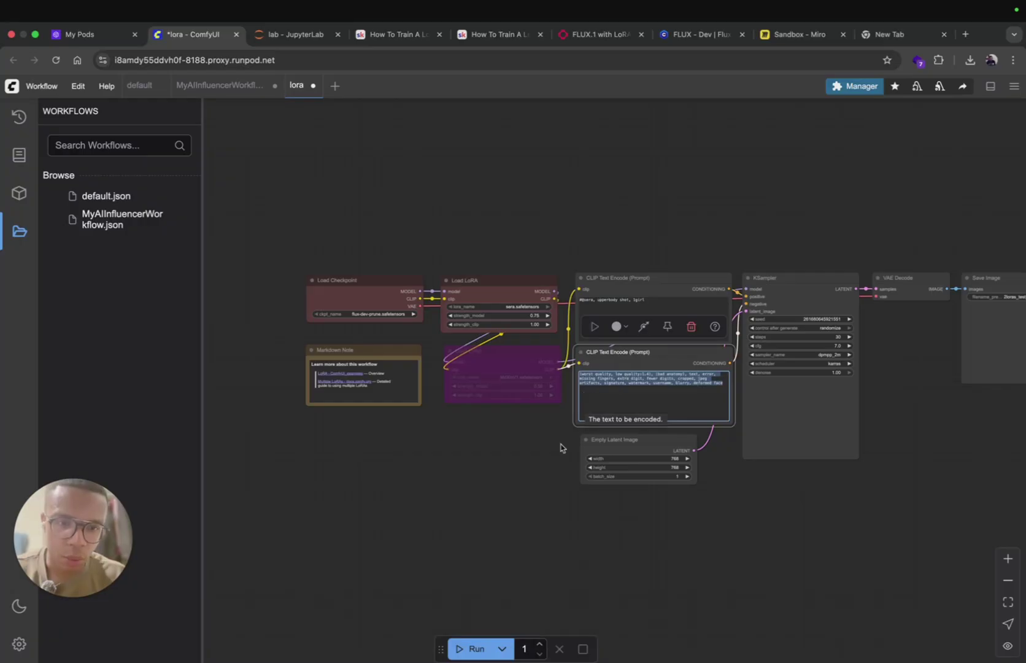
{"action": "left_click", "coordinate": [483, 651]}
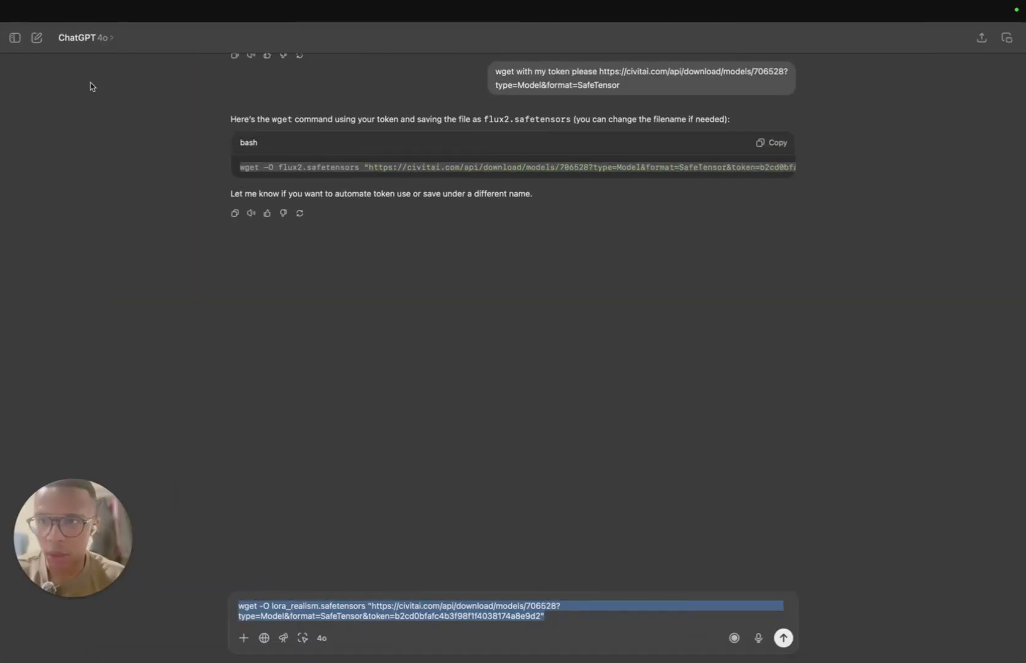
Step: Start a new ChatGPT chat with a request, then shift the ComfyUI workflow view left
{"action": "left_click", "coordinate": [37, 38]}
{"action": "type", "text": "w"}
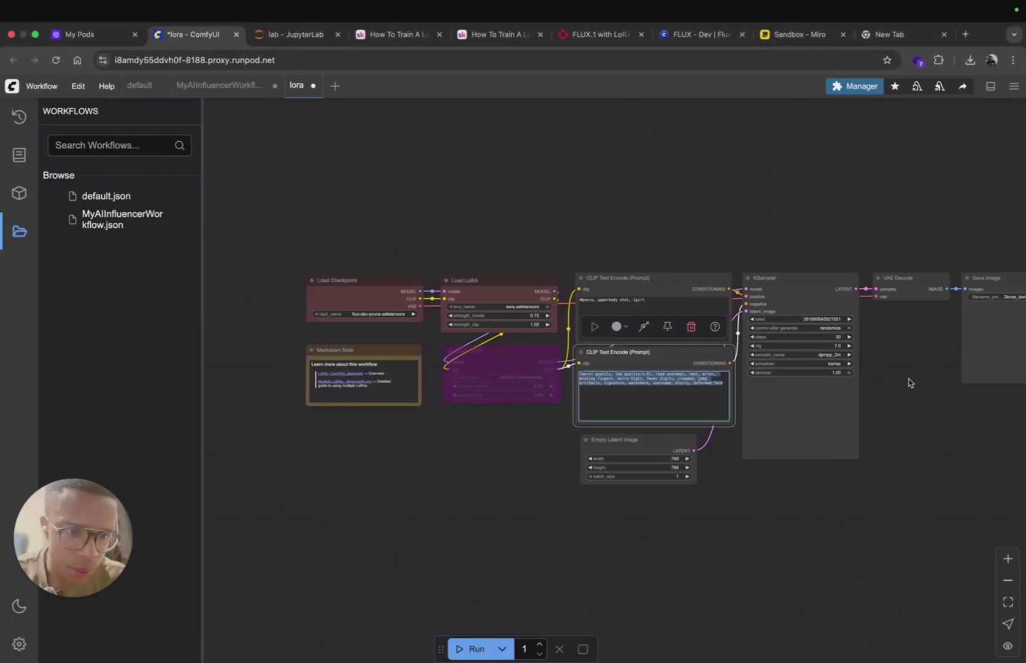
{"action": "left_click_drag", "start_coordinate": [910, 382], "coordinate": [820, 394]}
Step: Set the KSampler to the simple scheduler with 80 steps
{"action": "left_click", "coordinate": [724, 376]}
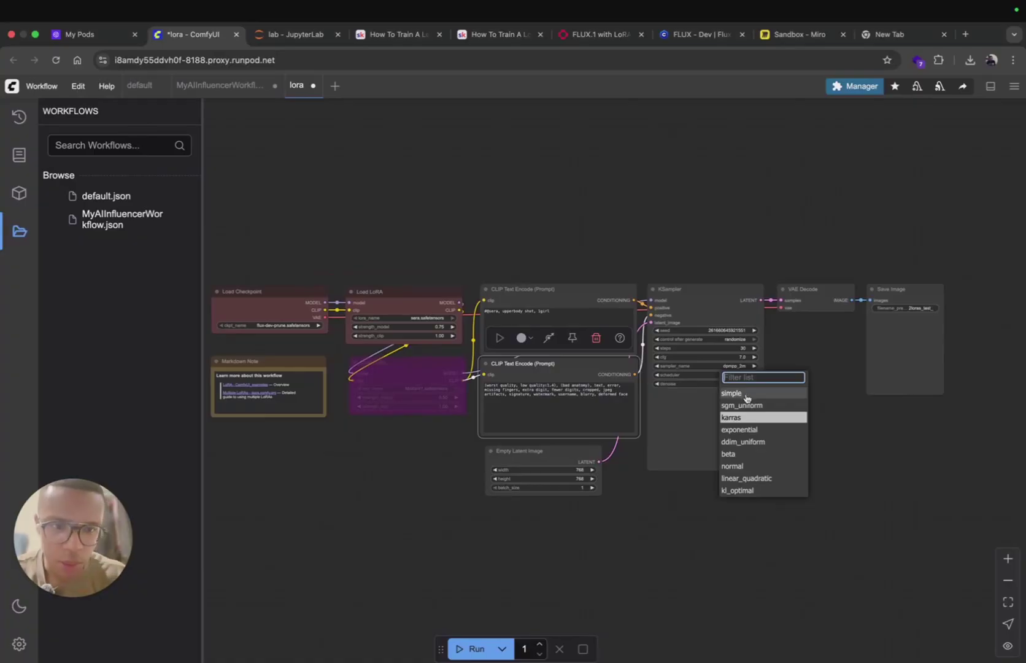
{"action": "key", "text": "Escape"}
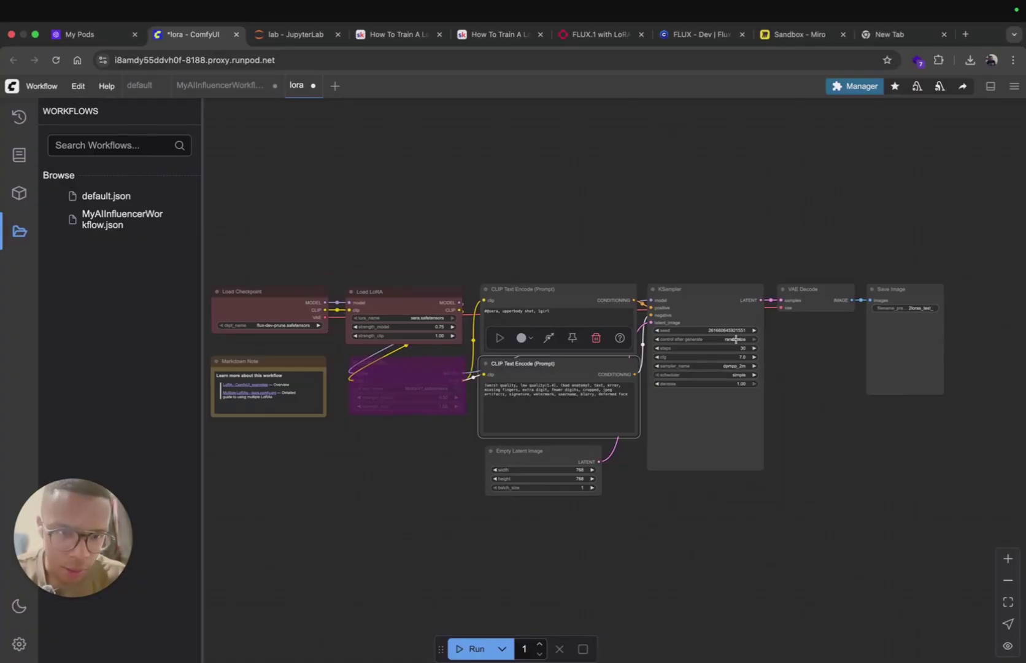
{"action": "left_click", "coordinate": [730, 350]}
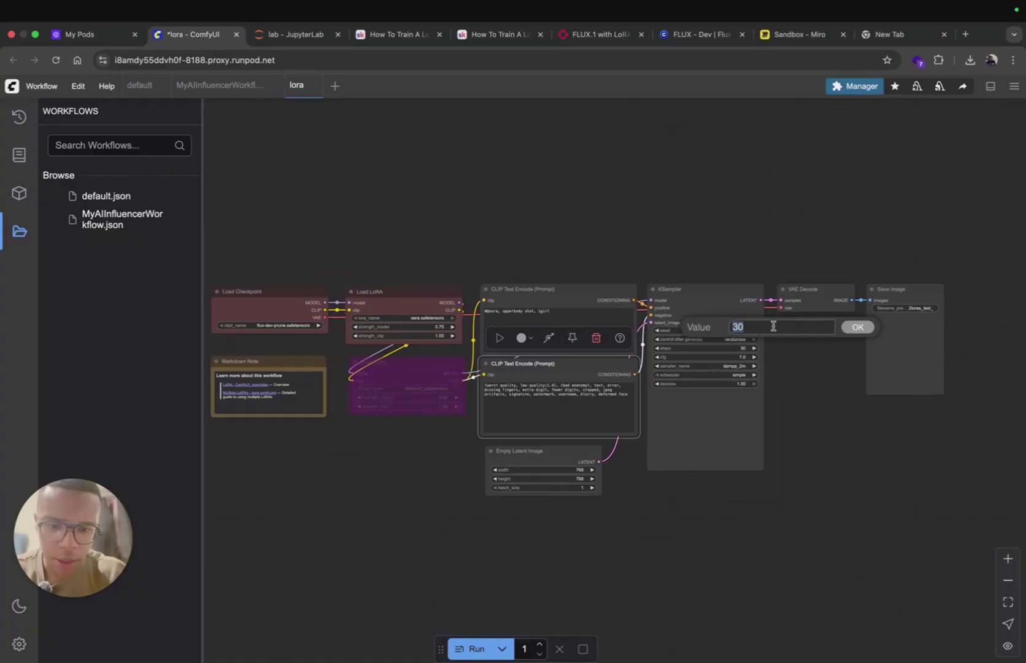
{"action": "type", "text": "80"}
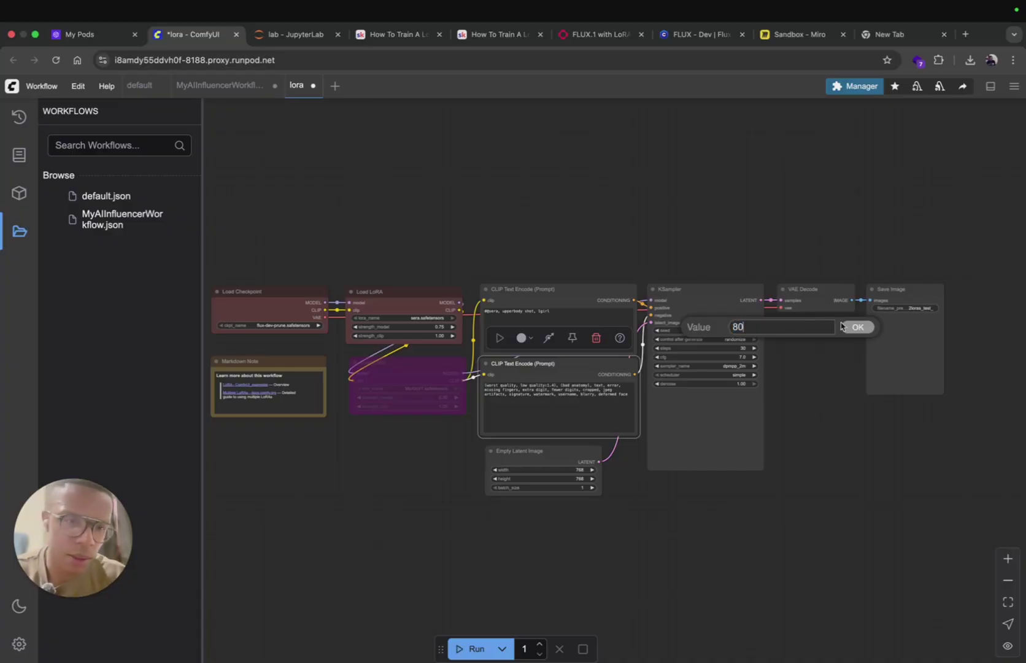
{"action": "left_click", "coordinate": [854, 327]}
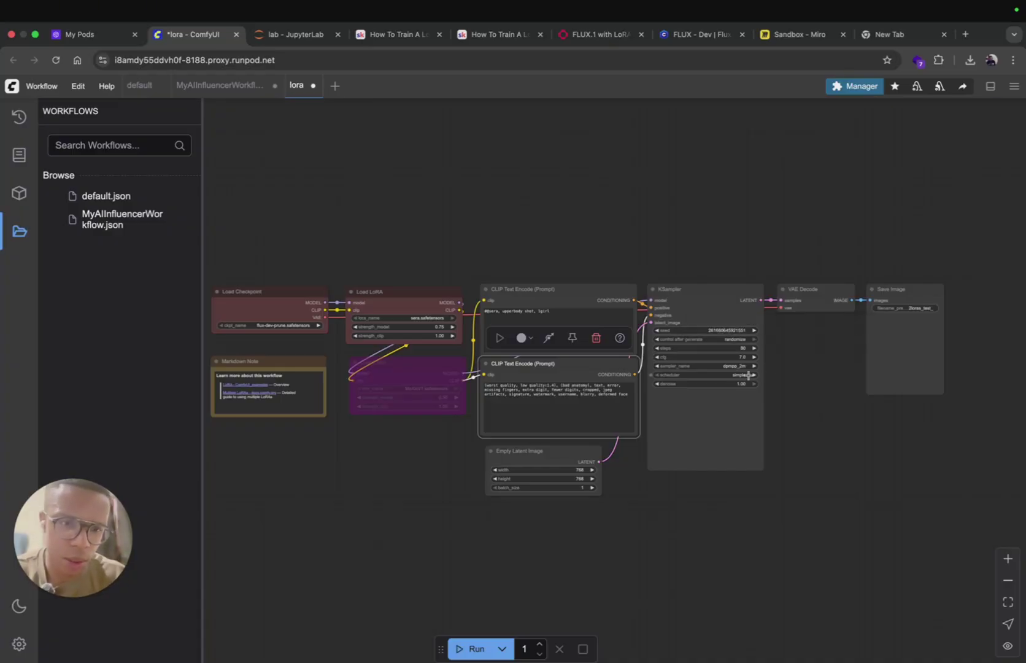
{"action": "left_click", "coordinate": [389, 511]}
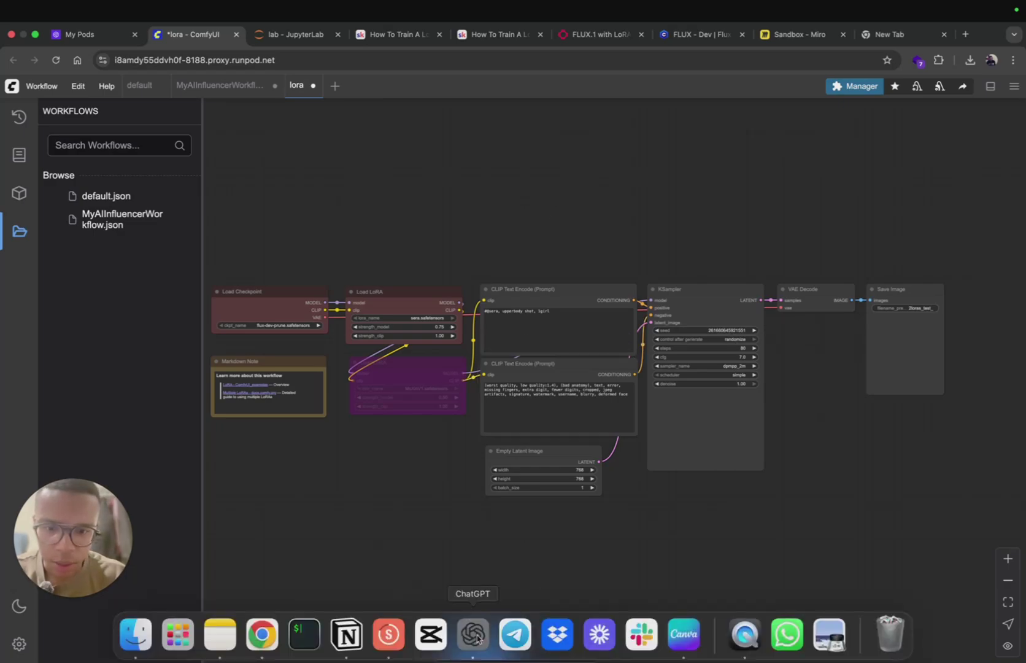
Step: Copy the negative prompt suggested by ChatGPT
{"action": "left_click", "coordinate": [471, 633]}
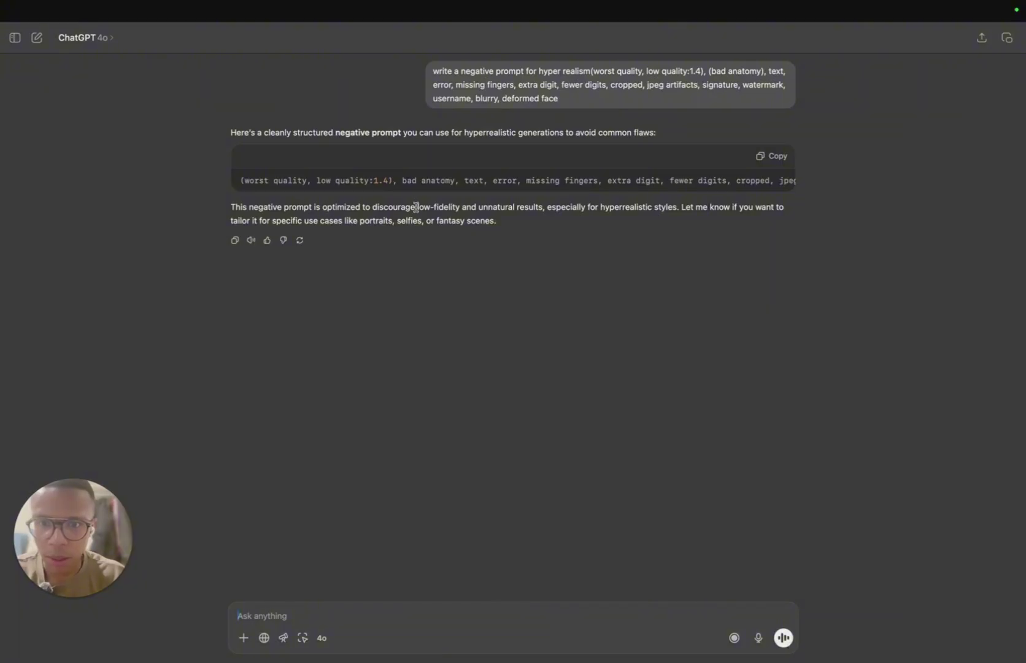
{"action": "triple_click", "coordinate": [484, 178]}
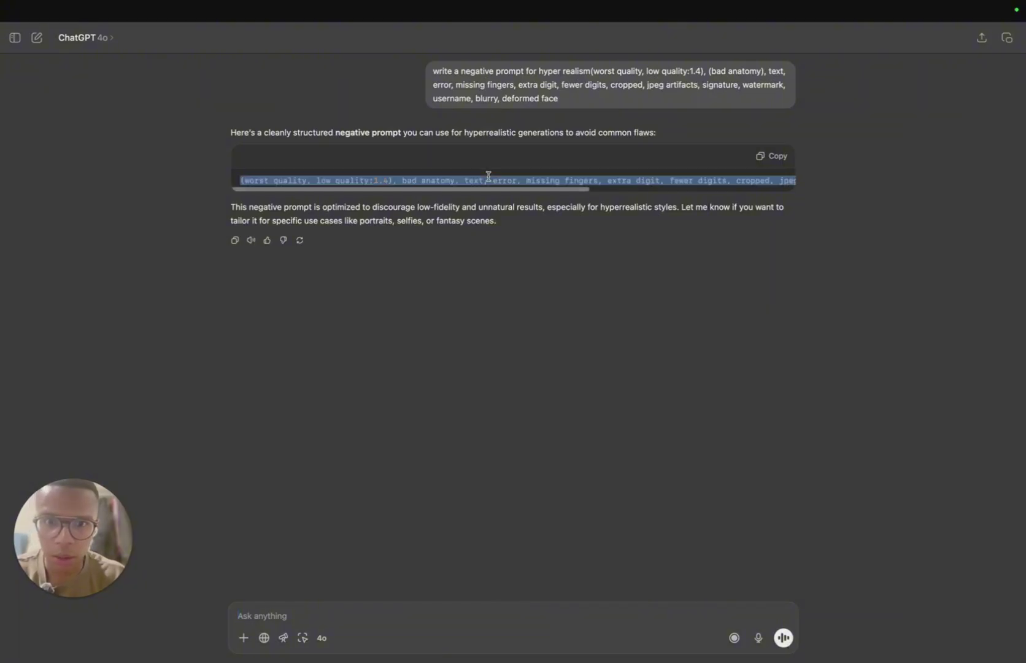
{"action": "key", "text": "super+Tab"}
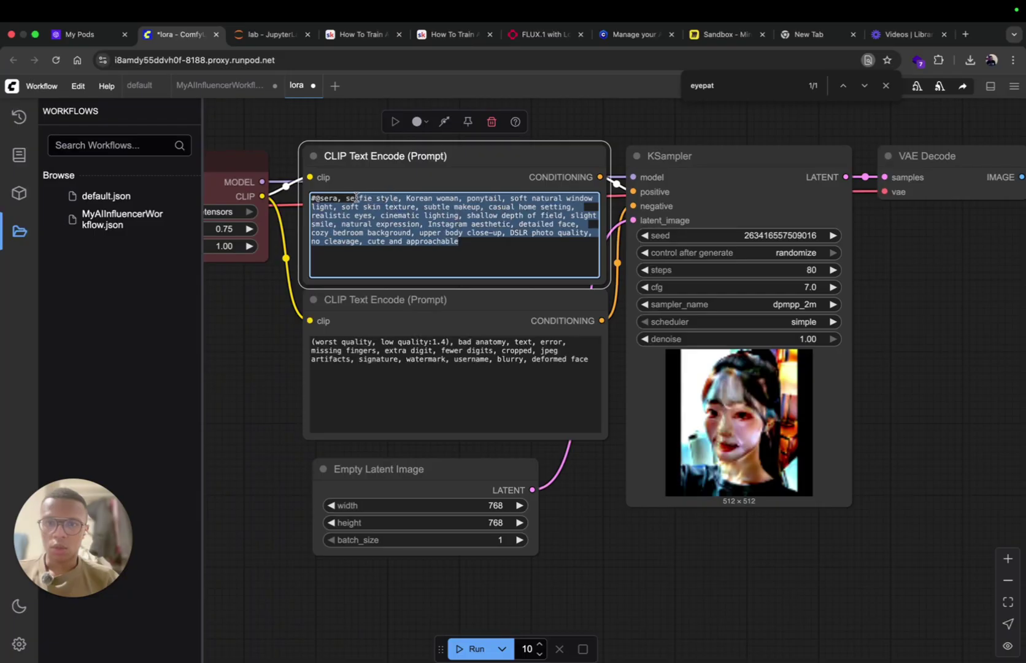
{"action": "key", "text": "BackSpace"}
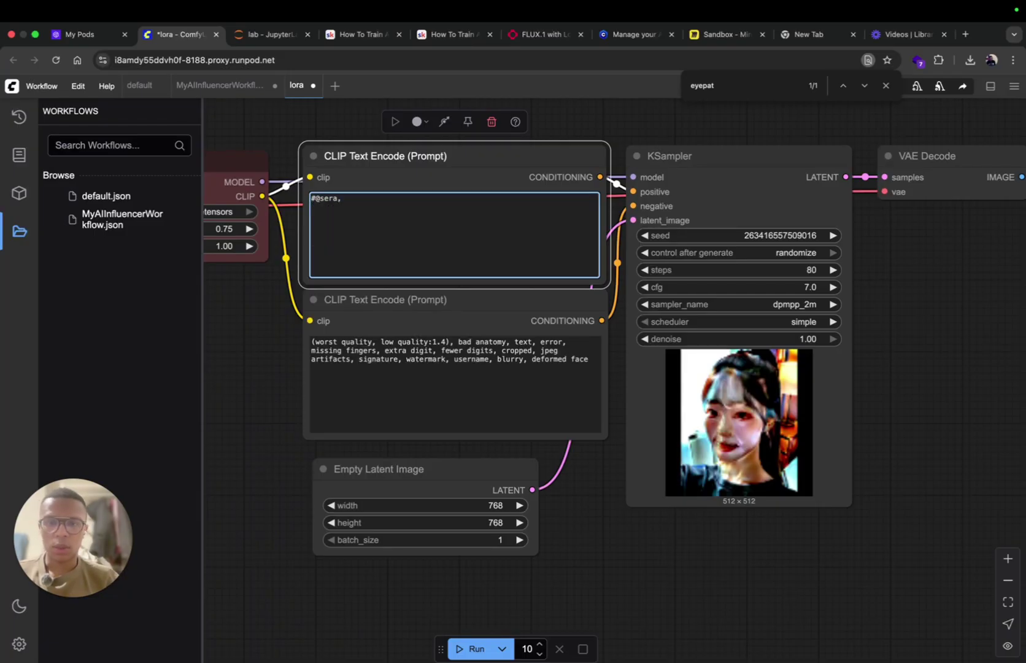
{"action": "left_click", "coordinate": [540, 35]}
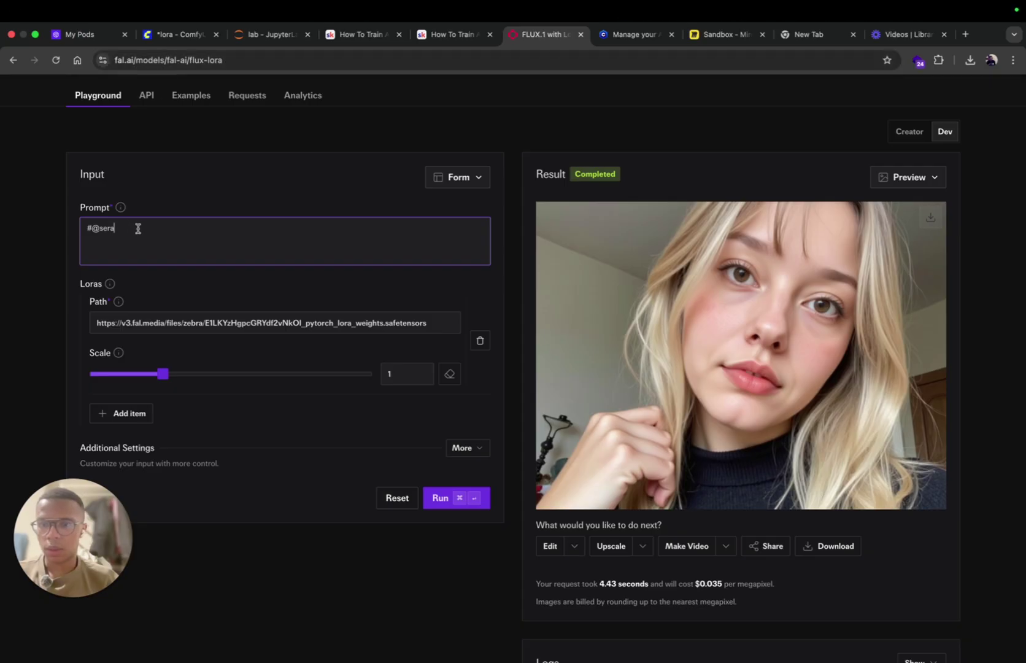
{"action": "left_click", "coordinate": [163, 36]}
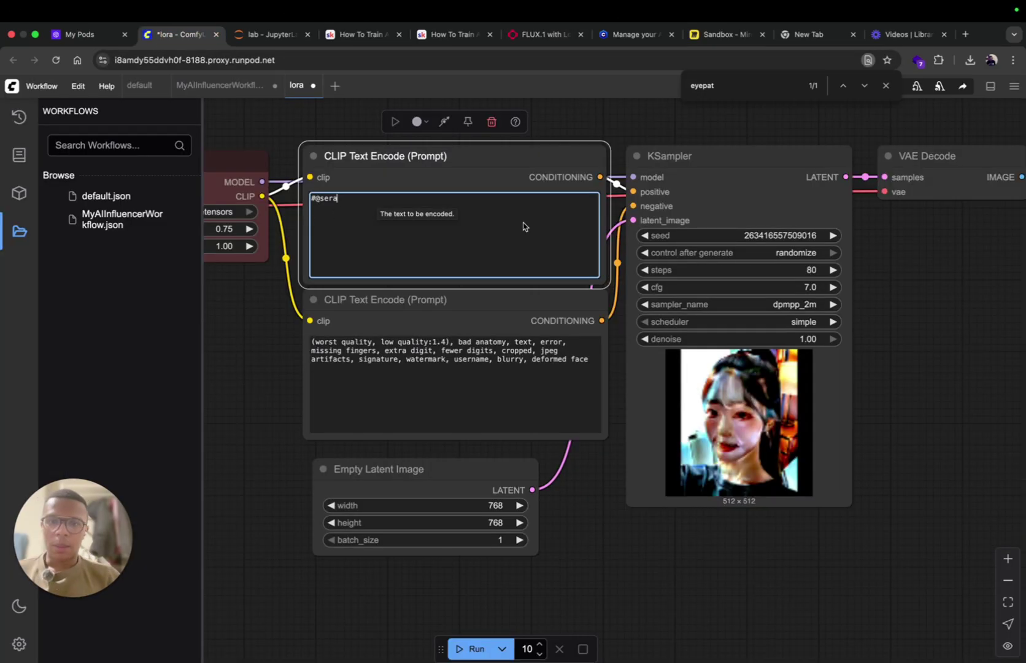
{"action": "type", "text": ", selfie style, Korean woman, ponytail, soft natural window light, soft skin texture, subtle makeup, casual home setting, realistic eyes, cinematic lighting, shallow depth of field, slight smile, natural expression, Instagram aesthetic, detailed face, cozy bedroom background, upper body close-up, DSLR photo quality, no cleavage, cute and approachable"}
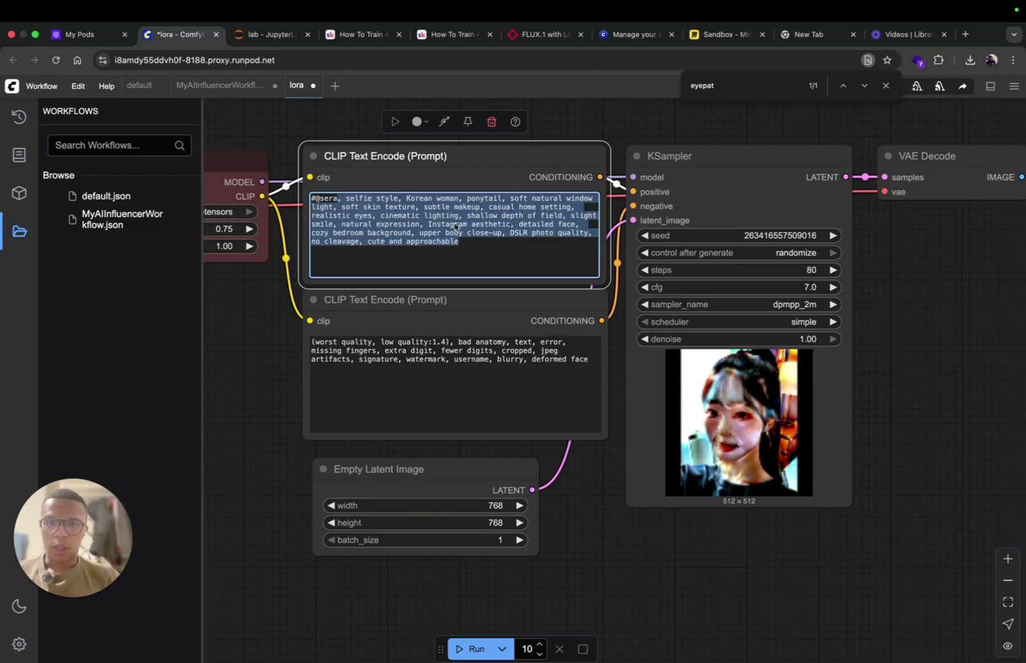
{"action": "left_click", "coordinate": [410, 198]}
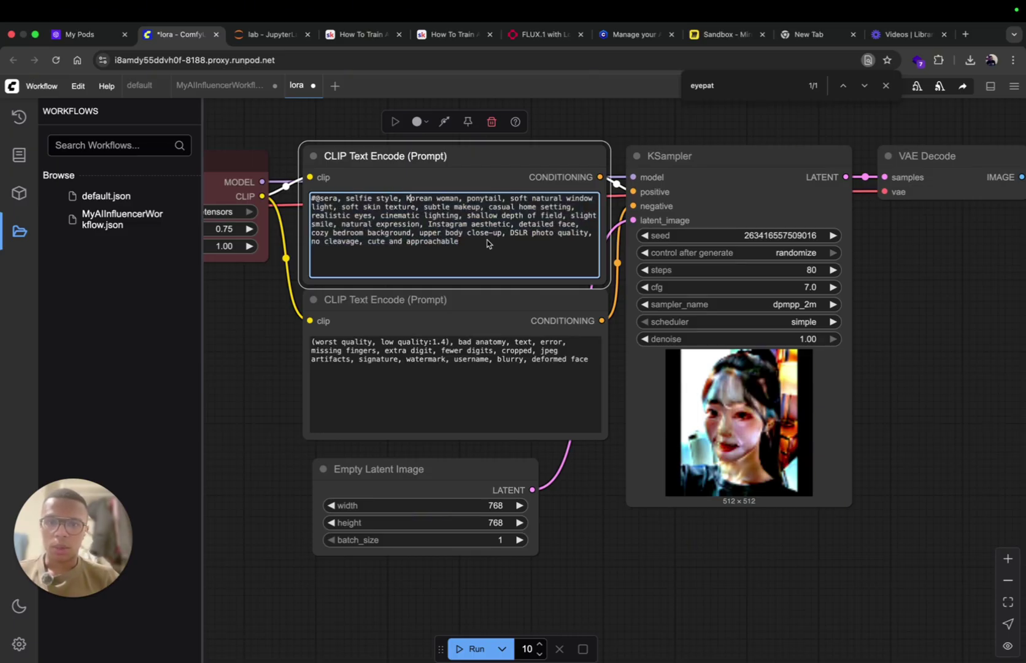
{"action": "left_click", "coordinate": [533, 35]}
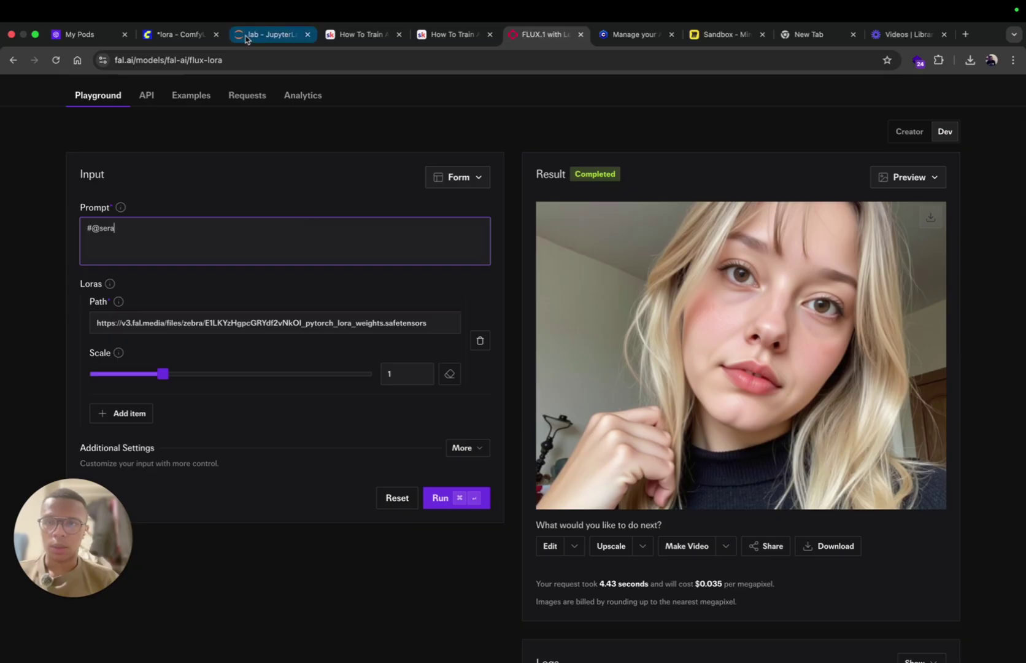
{"action": "left_click", "coordinate": [181, 35]}
Step: Replace the descriptive text with 'selfie iphone, beeutral face' and begin editing the run count
{"action": "left_click_drag", "start_coordinate": [346, 199], "coordinate": [472, 240]}
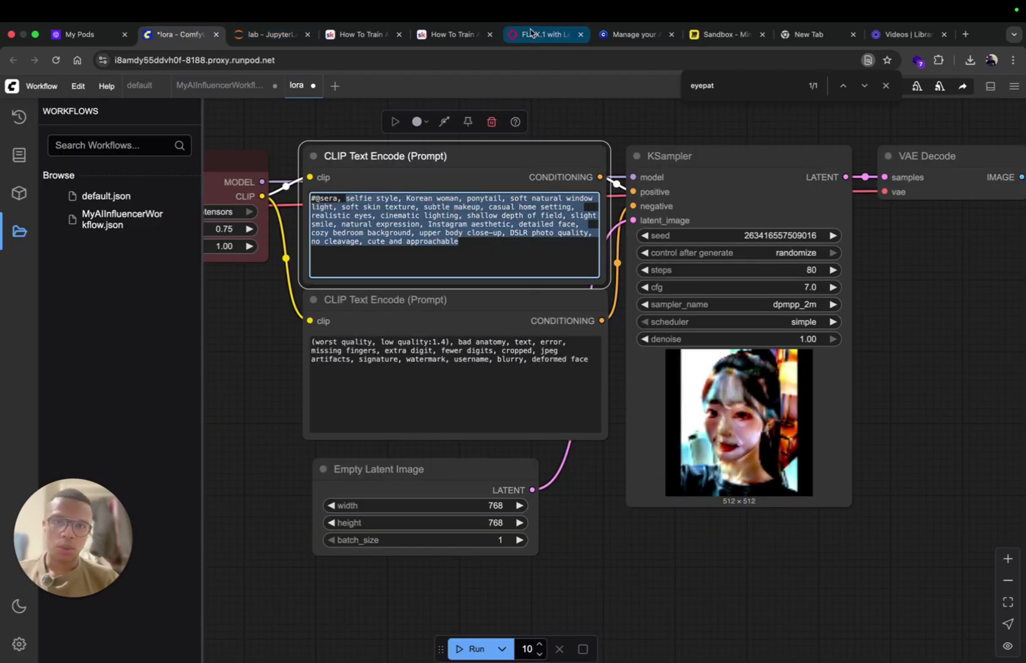
{"action": "key", "text": "BackSpace"}
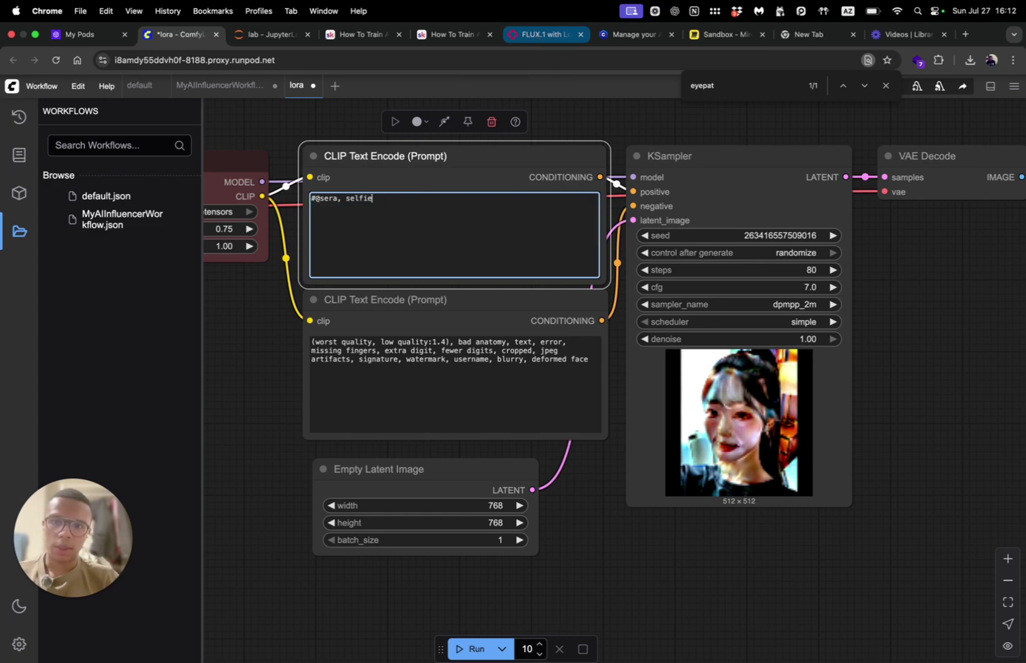
{"action": "type", "text": "selfie iphone, be"}
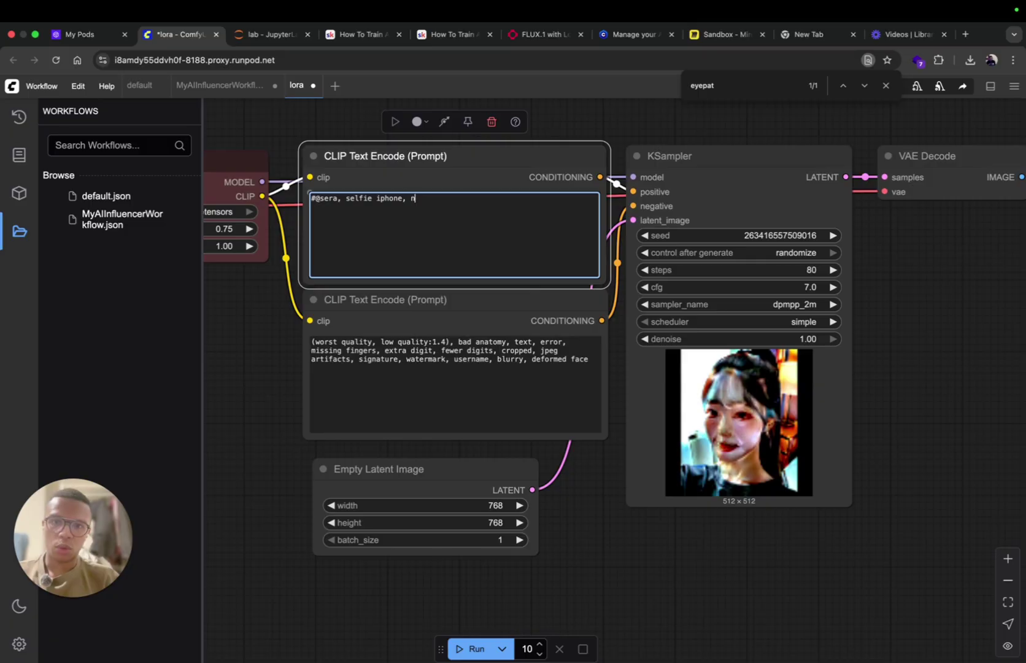
{"action": "type", "text": "eutral face"}
{"action": "triple_click", "coordinate": [375, 358]}
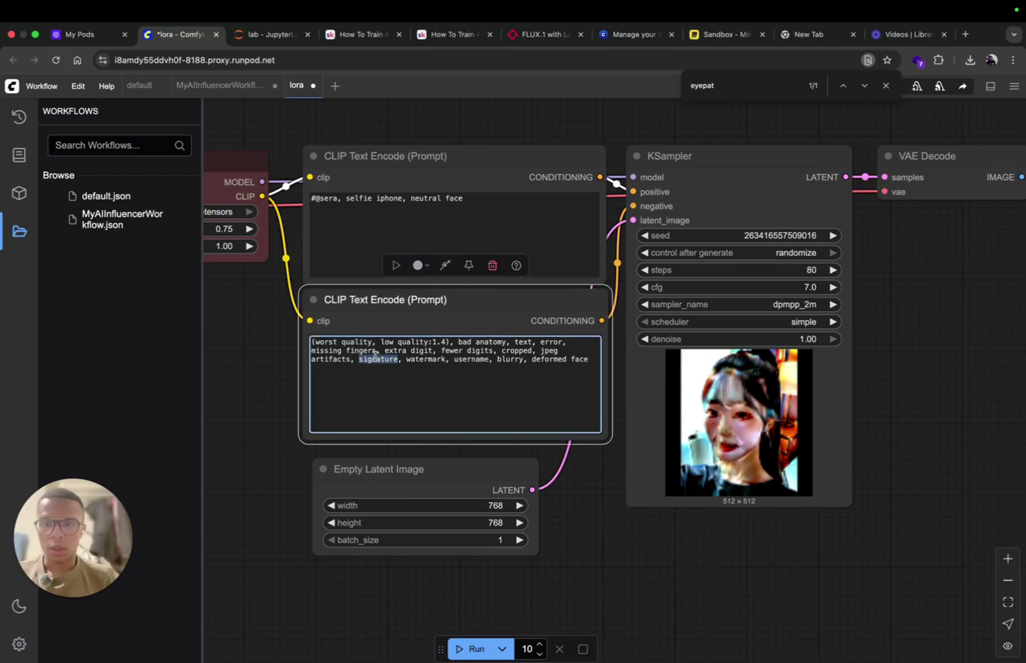
{"action": "double_click", "coordinate": [526, 649]}
Step: Set the run count to 1 and queue the workflow to generate a portrait
{"action": "type", "text": "1"}
{"action": "left_click", "coordinate": [471, 649]}
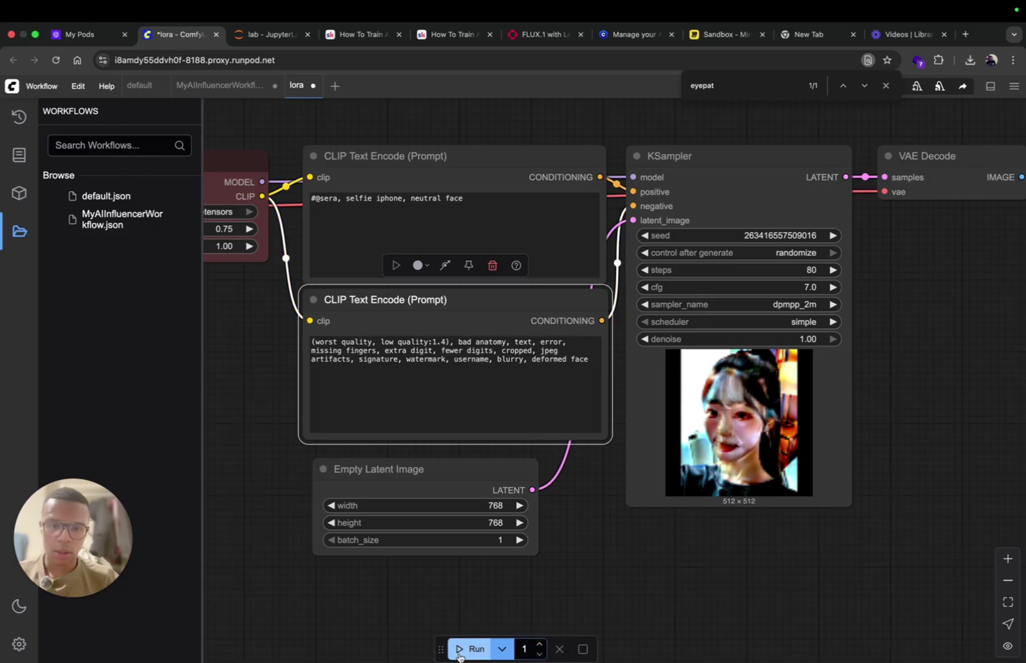
{"action": "left_click", "coordinate": [534, 34]}
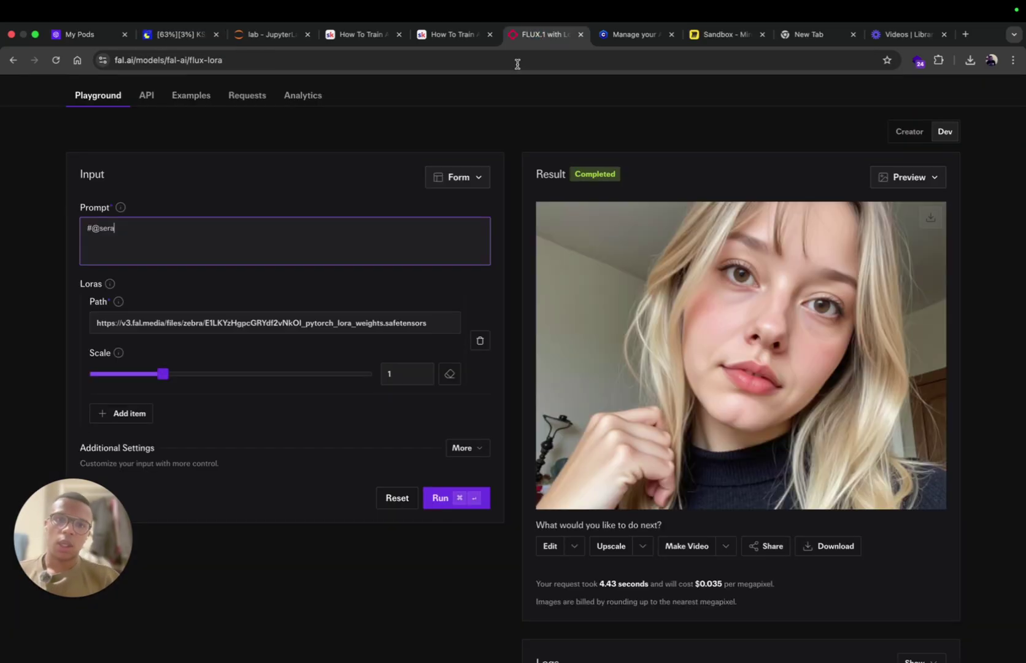
{"action": "left_click", "coordinate": [178, 34]}
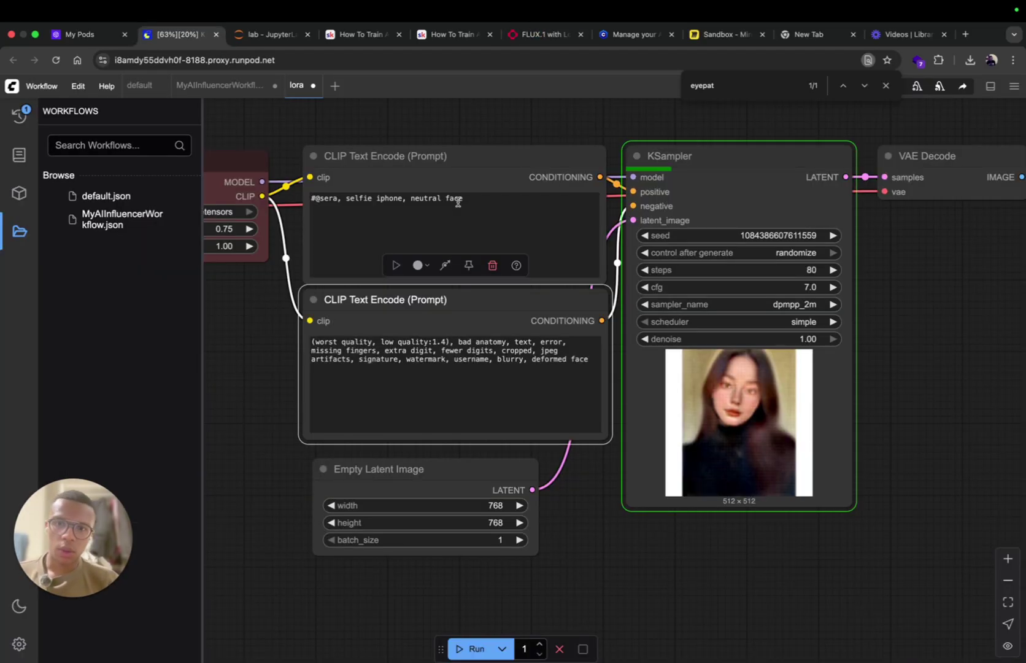
{"action": "left_click", "coordinate": [491, 198]}
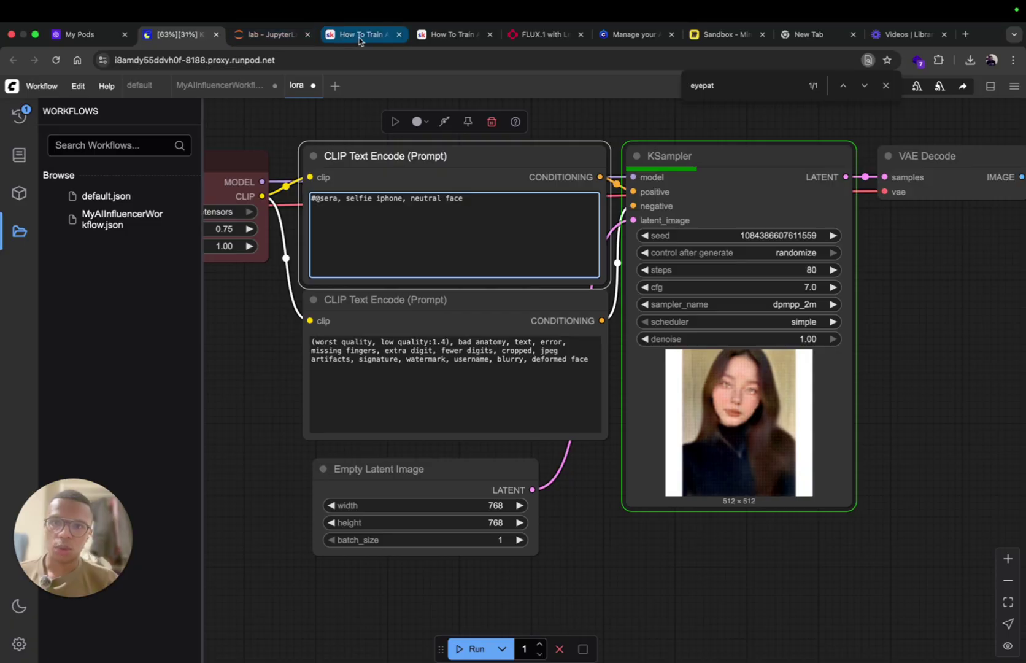
Step: Compare the ComfyUI generation with the fal.ai portrait, then bring the Load LoRA node into view
{"action": "left_click", "coordinate": [540, 38]}
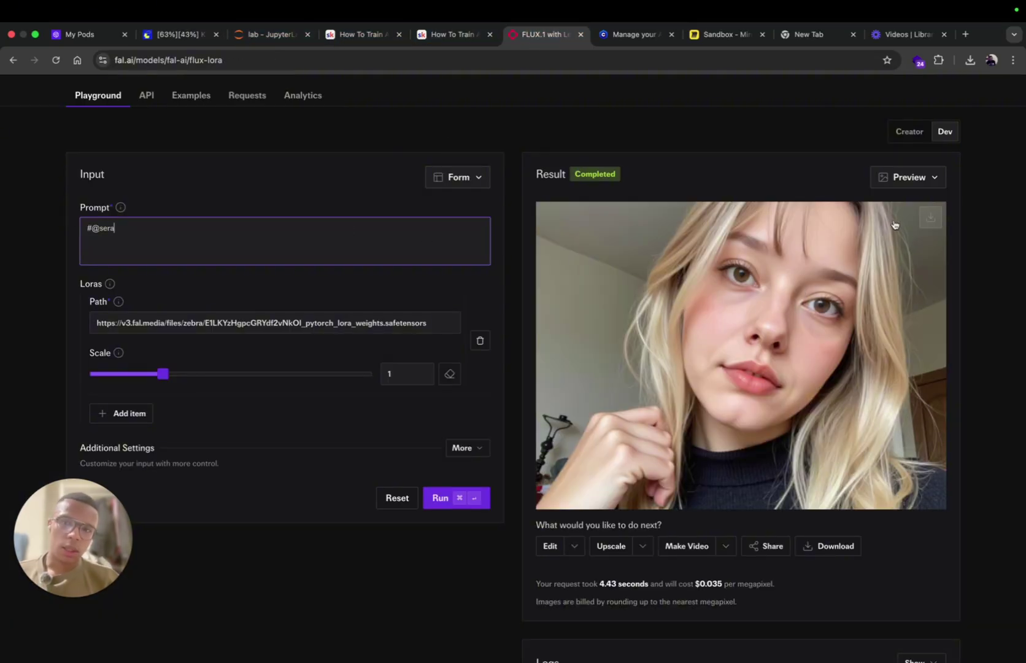
{"action": "left_click", "coordinate": [184, 34]}
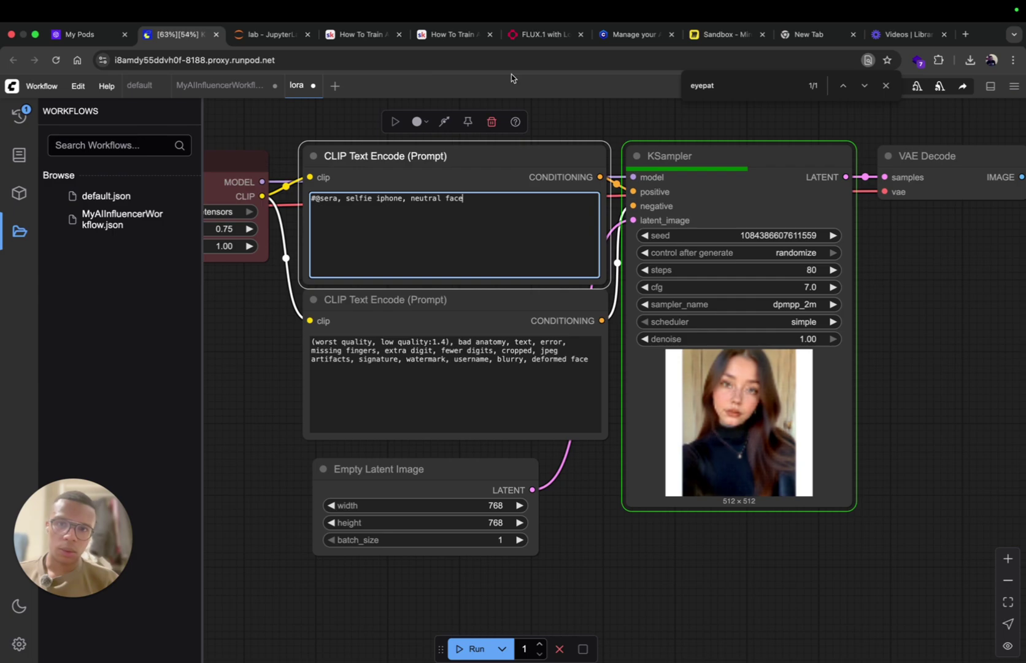
{"action": "left_click", "coordinate": [529, 34]}
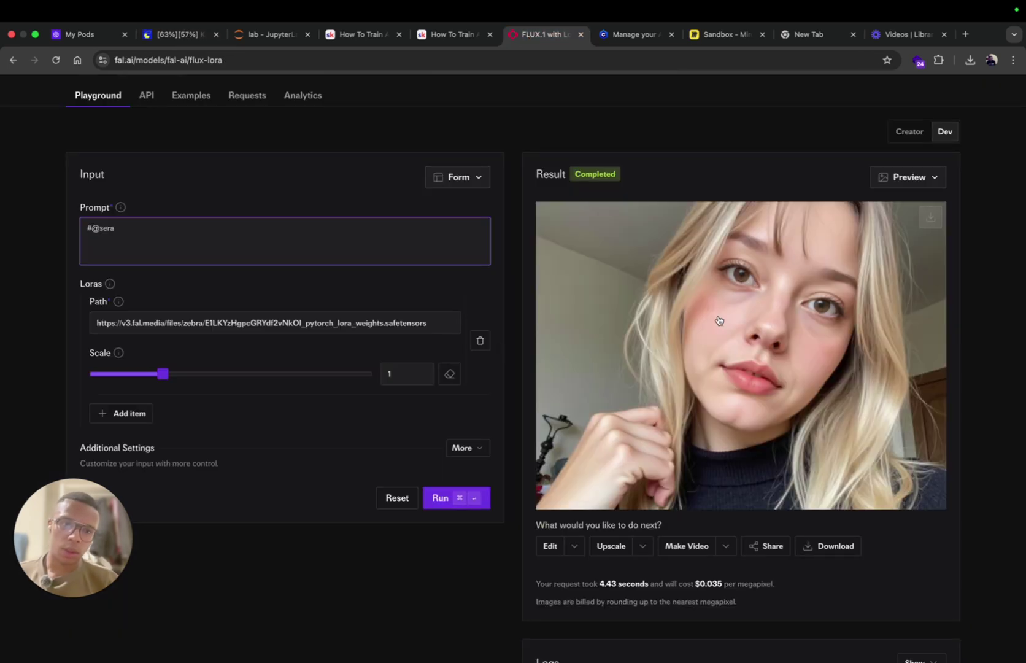
{"action": "left_click", "coordinate": [172, 35]}
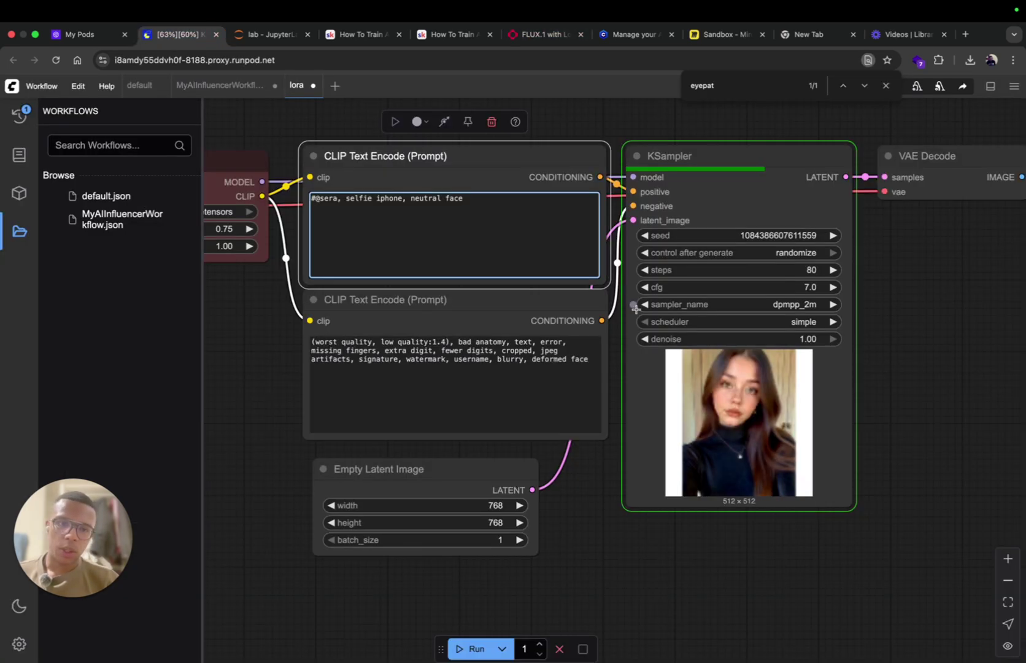
{"action": "left_click_drag", "start_coordinate": [249, 374], "coordinate": [501, 371]}
Step: Raise the sera.safetensors LoRA strength_model from 0.75 to 1.00, matching strength_clip at 1.00
{"action": "left_click", "coordinate": [482, 231]}
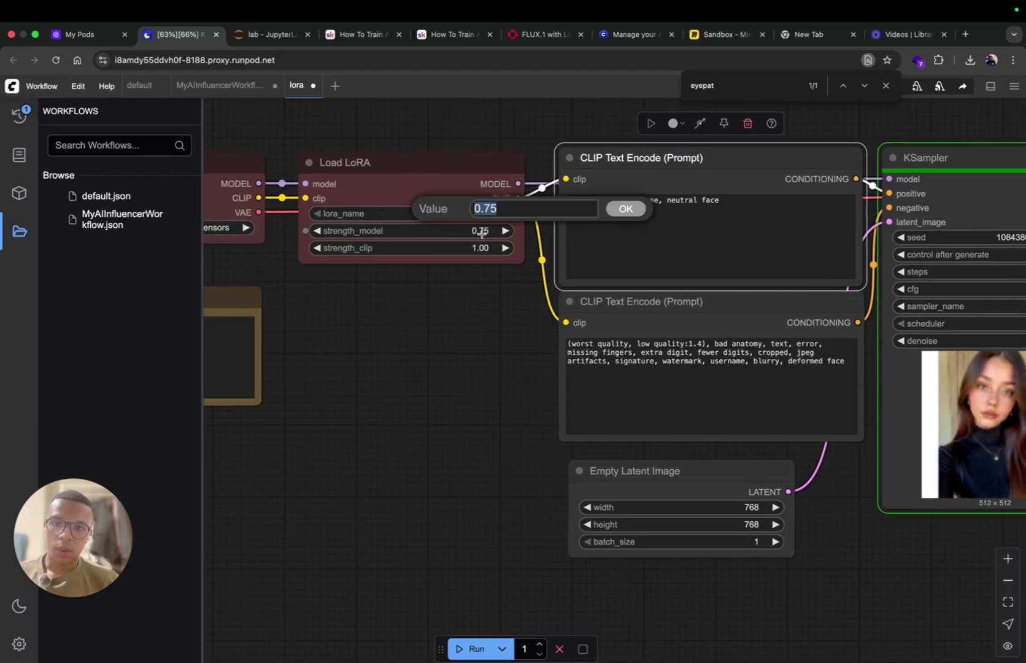
{"action": "type", "text": "1"}
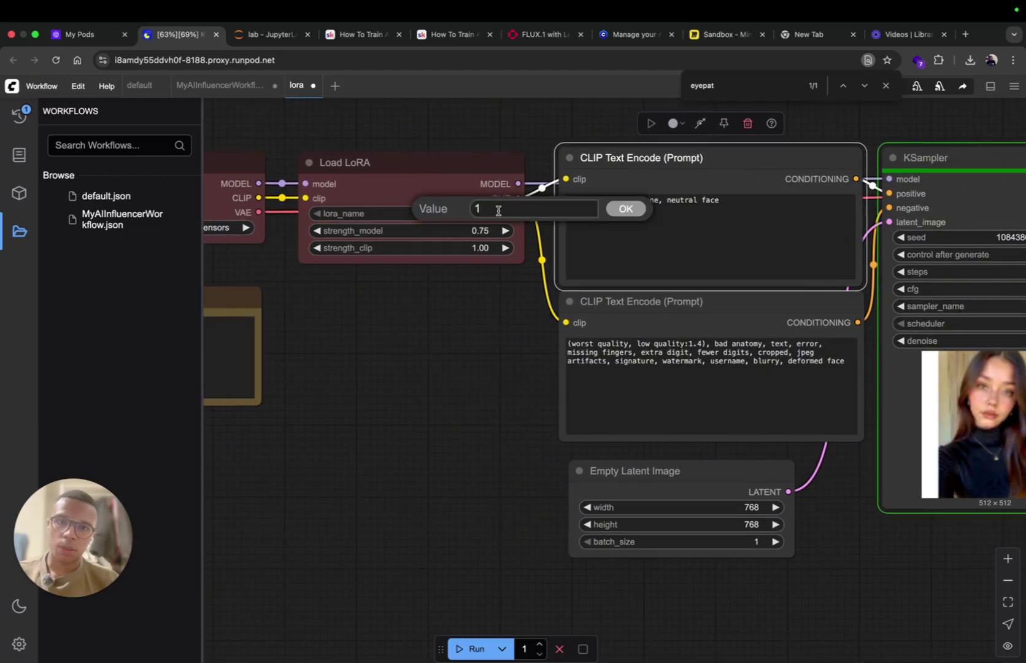
{"action": "left_click", "coordinate": [626, 208]}
{"action": "left_click", "coordinate": [467, 234]}
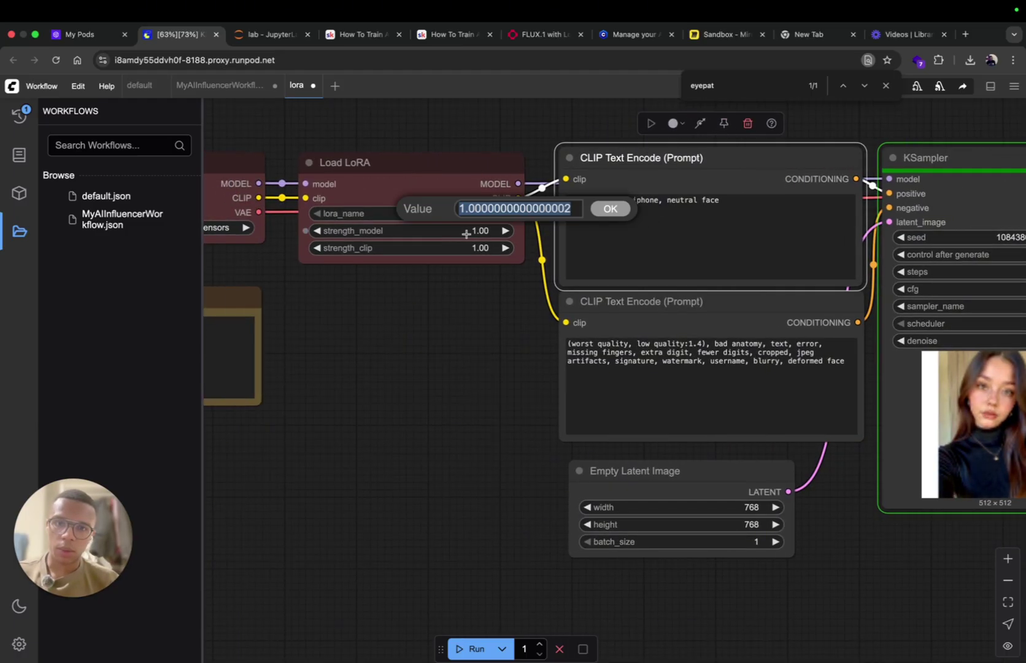
{"action": "type", "text": "0.75"}
{"action": "key", "text": "Return"}
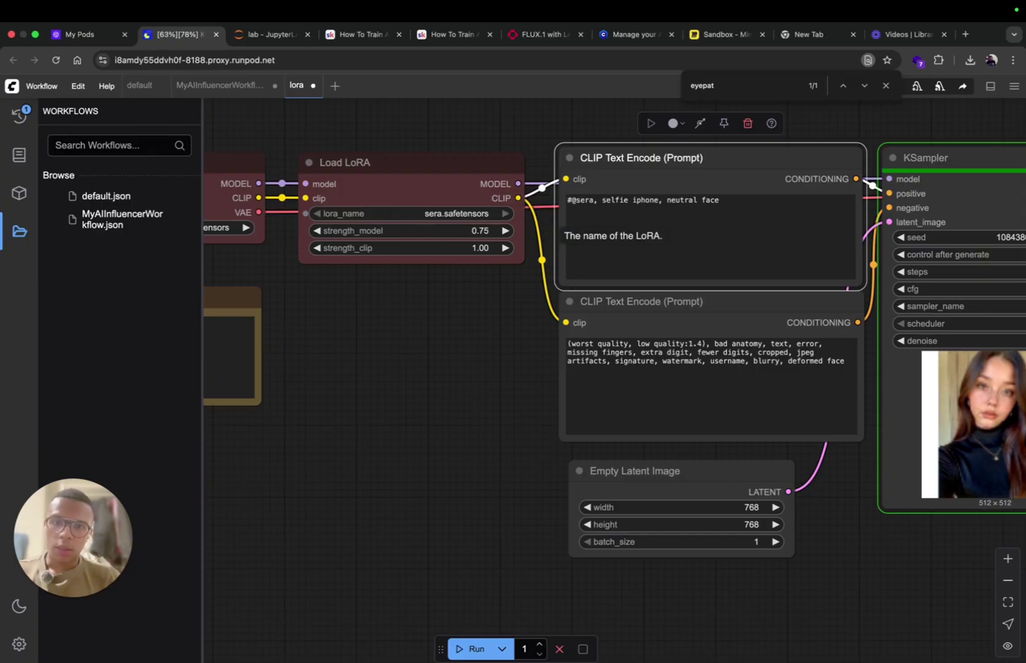
{"action": "left_click", "coordinate": [493, 231]}
{"action": "type", "text": "1"}
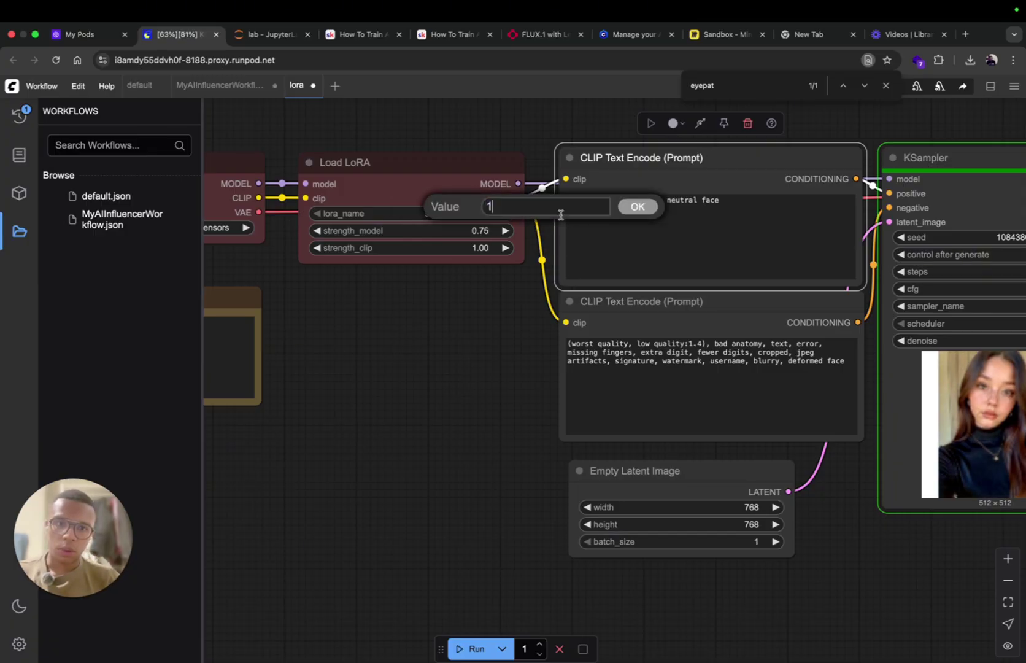
{"action": "left_click", "coordinate": [630, 209]}
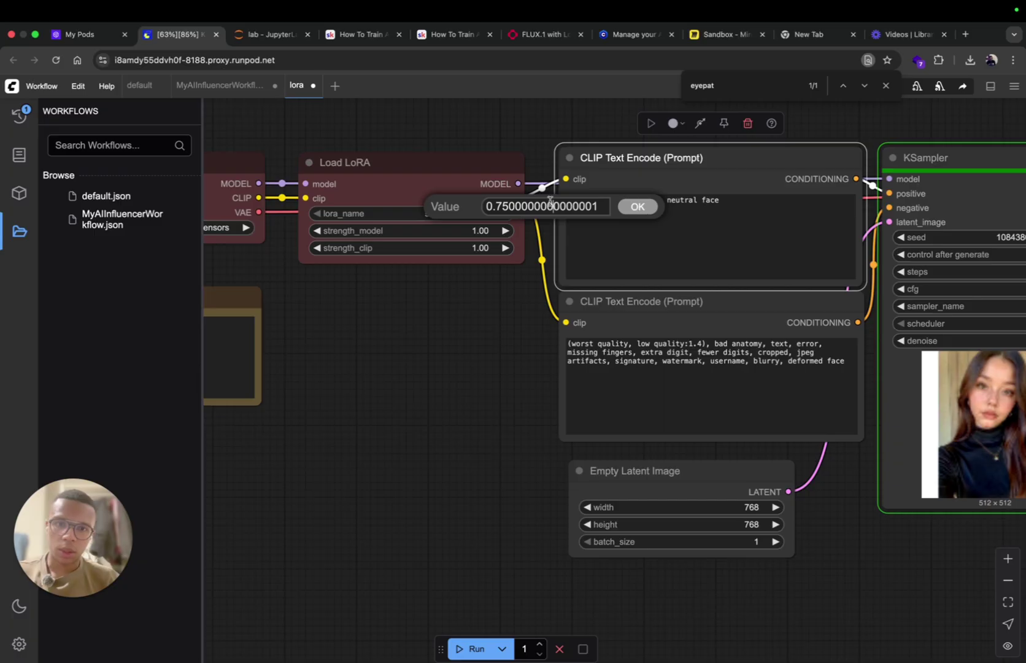
{"action": "double_click", "coordinate": [532, 207]}
{"action": "type", "text": "1"}
{"action": "left_click", "coordinate": [647, 210]}
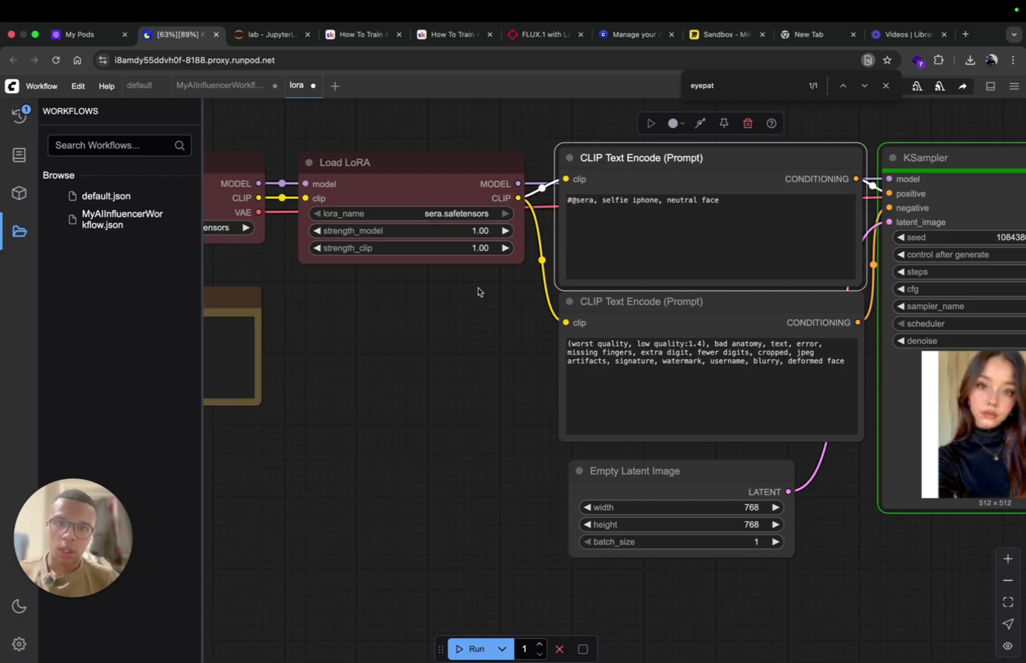
{"action": "left_click_drag", "start_coordinate": [420, 276], "coordinate": [607, 270]}
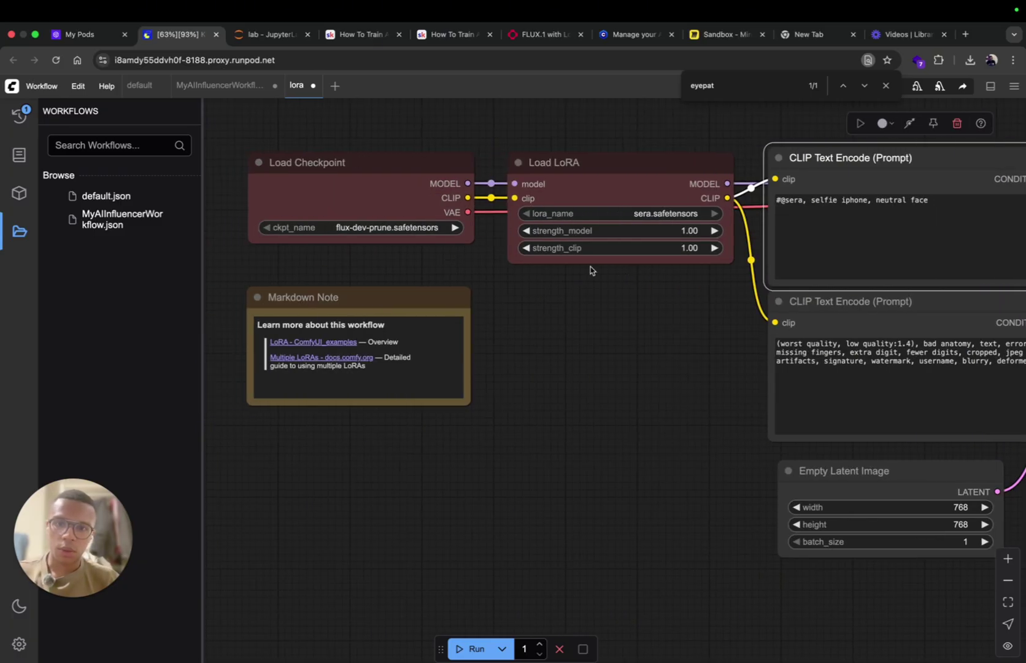
Step: Check the fal.ai result, then re-run the workflow for a new portrait
{"action": "scroll", "coordinate": [530, 301], "scroll_direction": "right", "scroll_amount": 15}
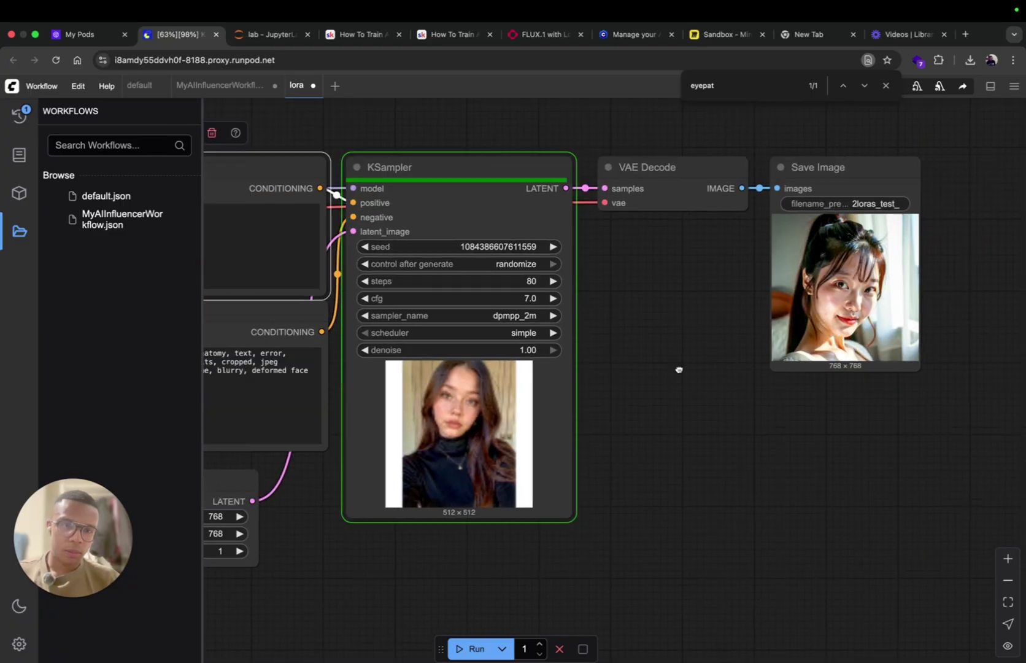
{"action": "scroll", "coordinate": [507, 306], "scroll_direction": "up", "scroll_amount": 13}
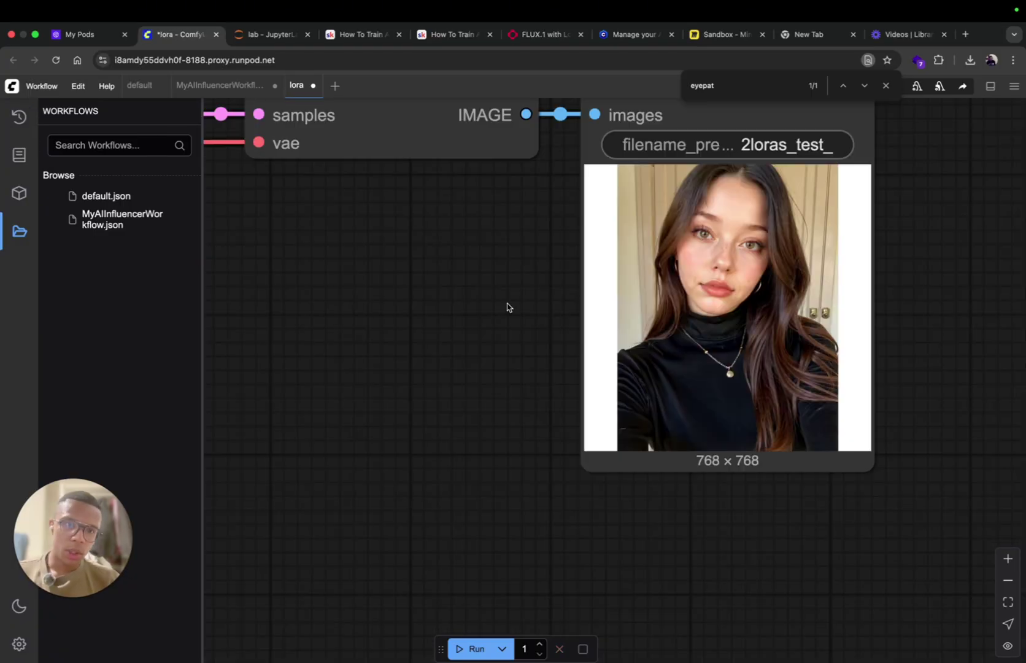
{"action": "scroll", "coordinate": [507, 307], "scroll_direction": "down", "scroll_amount": 7}
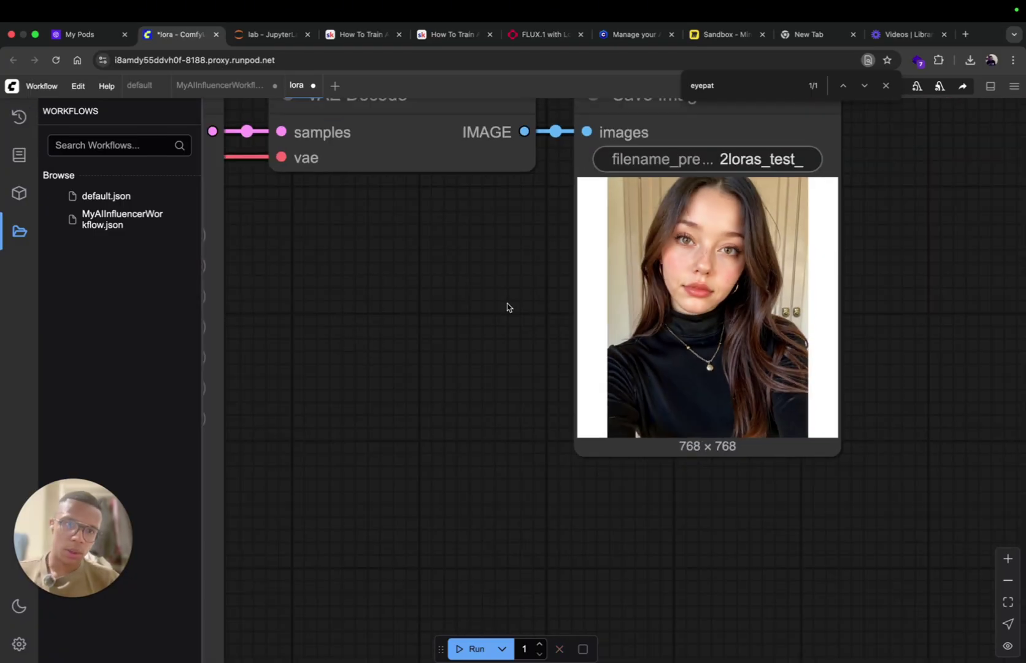
{"action": "left_click", "coordinate": [530, 38]}
{"action": "left_click", "coordinate": [270, 37]}
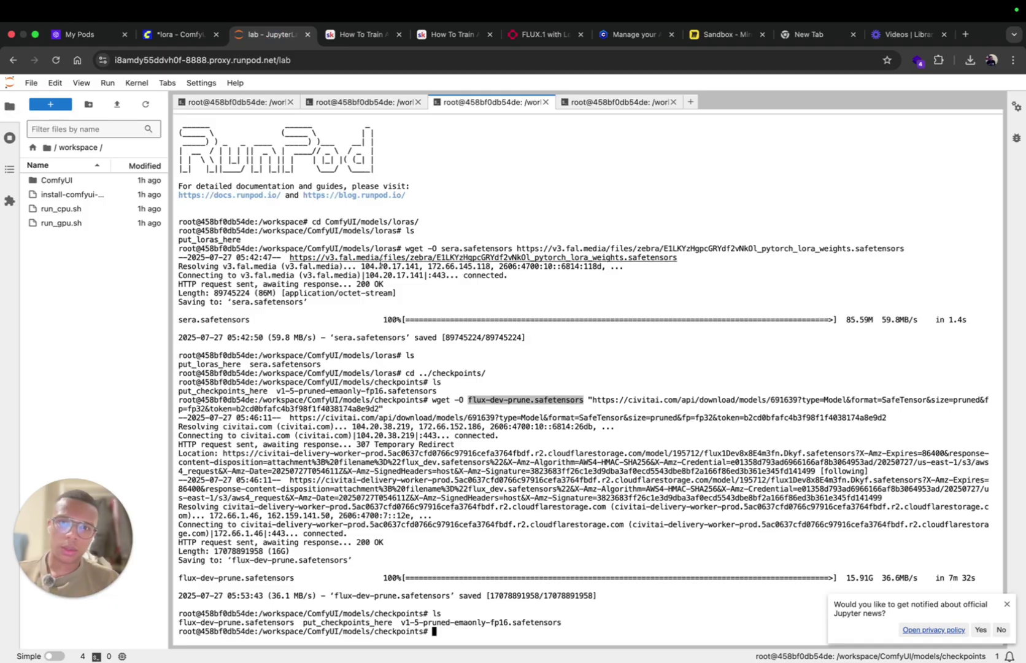
{"action": "left_click", "coordinate": [184, 38]}
{"action": "scroll", "coordinate": [458, 339], "scroll_direction": "left", "scroll_amount": 10}
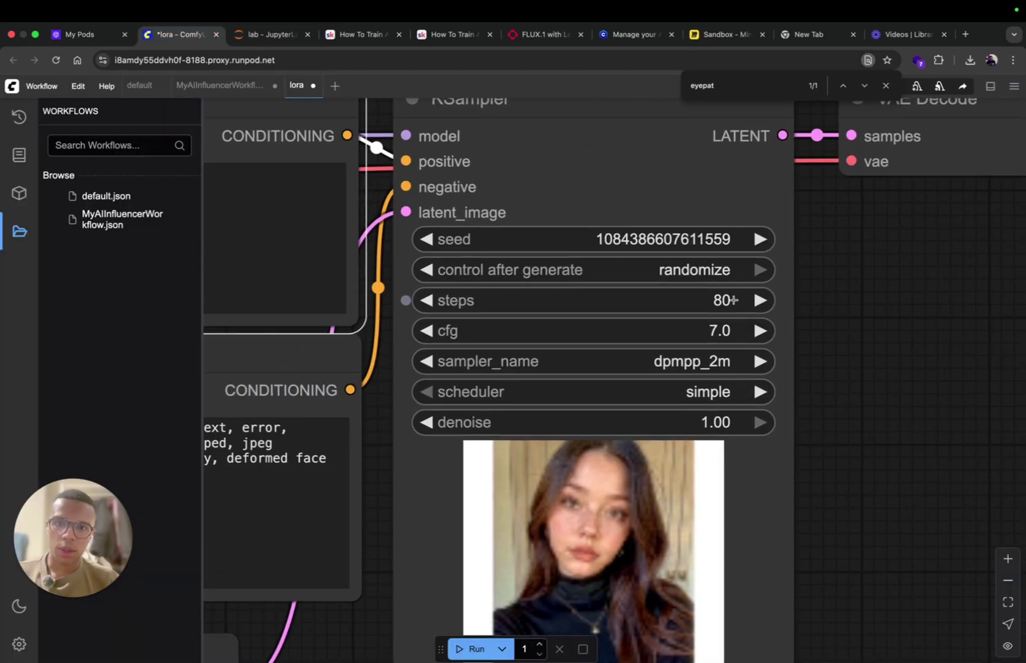
{"action": "scroll", "coordinate": [703, 299], "scroll_direction": "down", "scroll_amount": 6}
{"action": "key", "text": "ctrl+Return"}
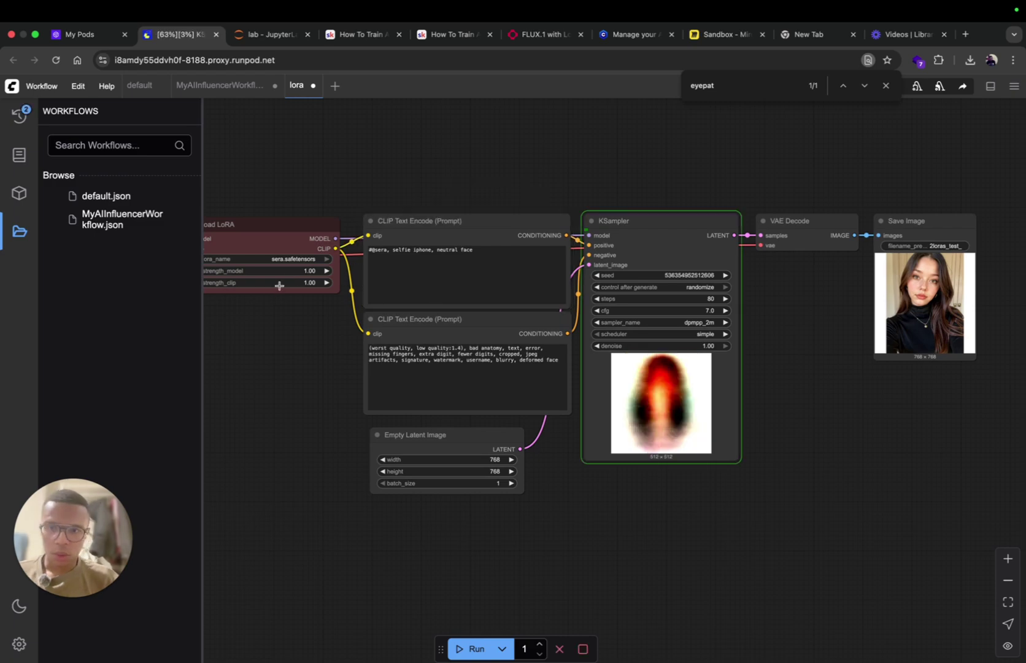
Step: Compare the new ComfyUI portrait against the fal.ai FLUX LoRA result
{"action": "left_click", "coordinate": [307, 271]}
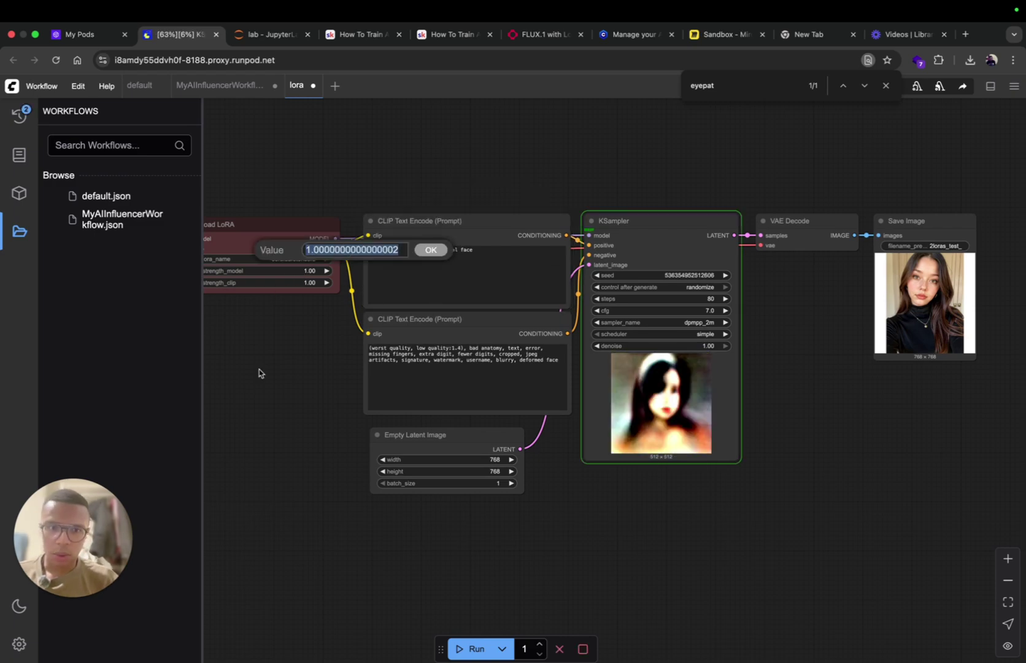
{"action": "scroll", "coordinate": [694, 392], "scroll_direction": "up", "scroll_amount": 3}
{"action": "scroll", "coordinate": [653, 481], "scroll_direction": "right", "scroll_amount": 5}
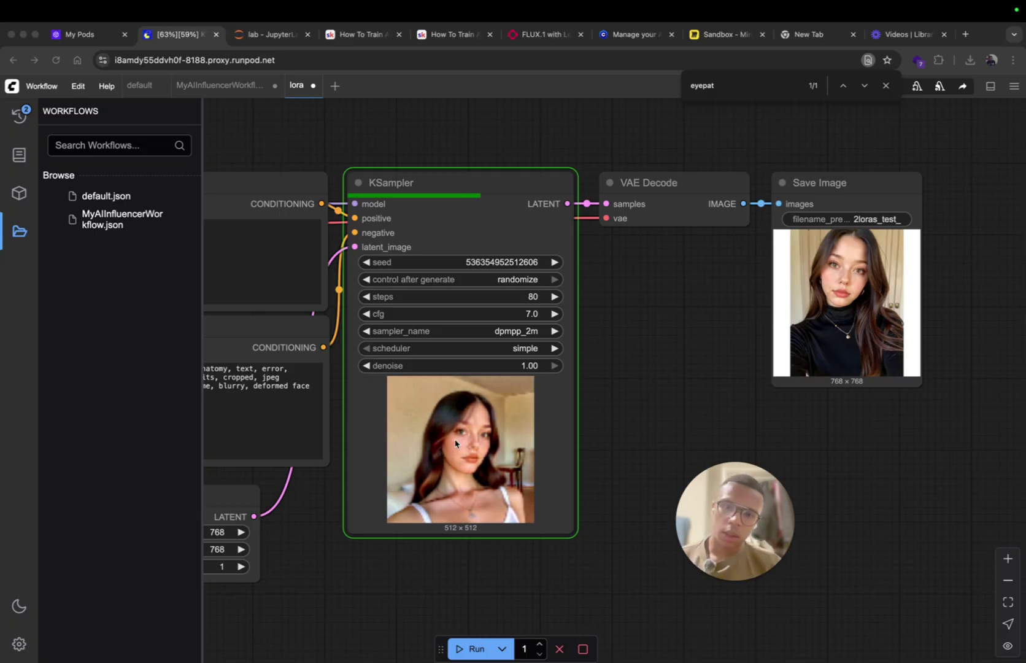
{"action": "left_click", "coordinate": [534, 35]}
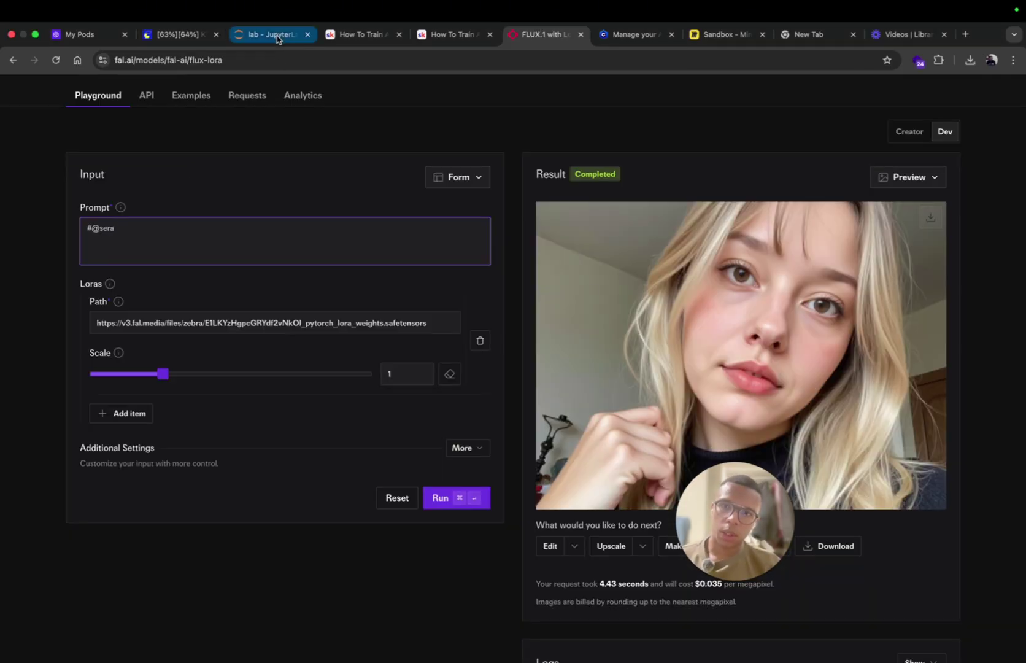
{"action": "left_click", "coordinate": [178, 35]}
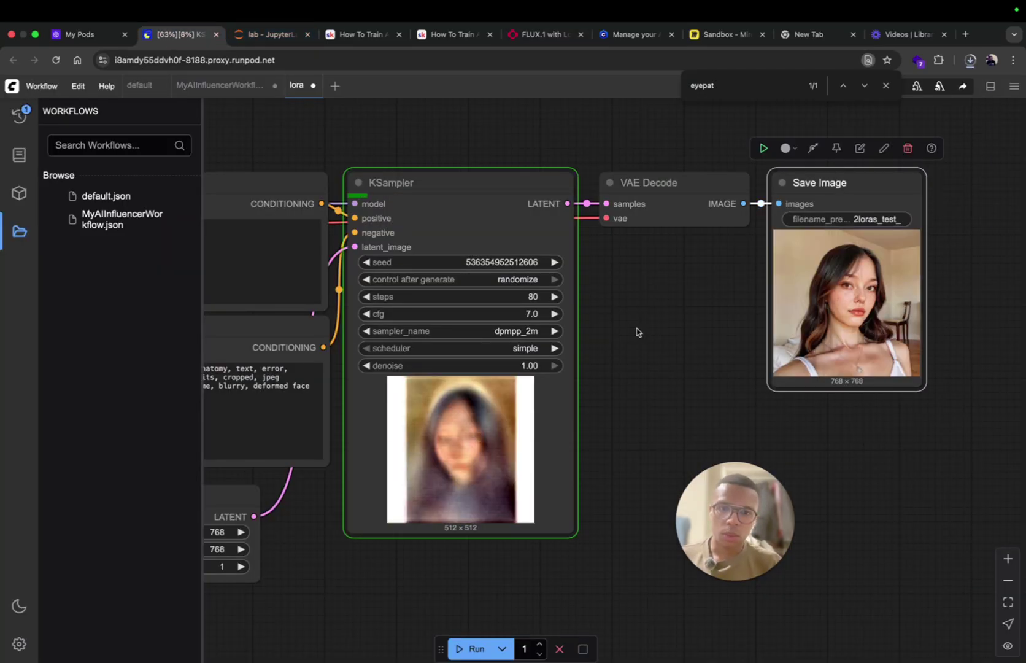
{"action": "scroll", "coordinate": [321, 245], "scroll_direction": "left", "scroll_amount": 10}
{"action": "left_click", "coordinate": [320, 246]}
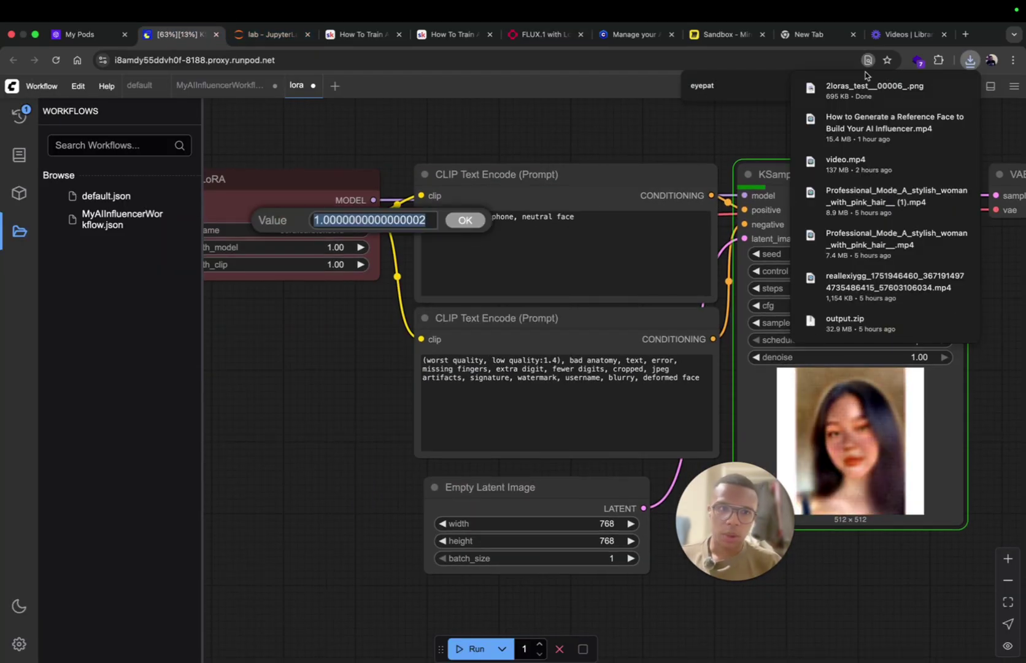
Step: Open the downloaded 2loras_test__00006_.png portrait in Preview
{"action": "left_click", "coordinate": [837, 90]}
{"action": "key", "text": "super+Tab"}
{"action": "left_click", "coordinate": [554, 36]}
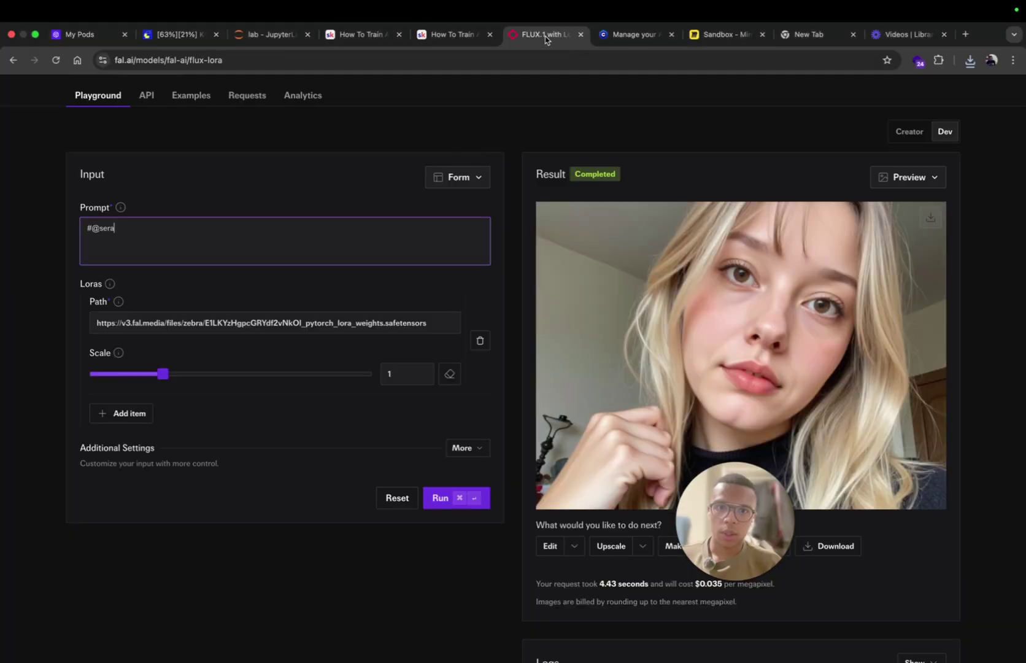
{"action": "mouse_move", "coordinate": [746, 639]}
{"action": "left_click", "coordinate": [820, 641]}
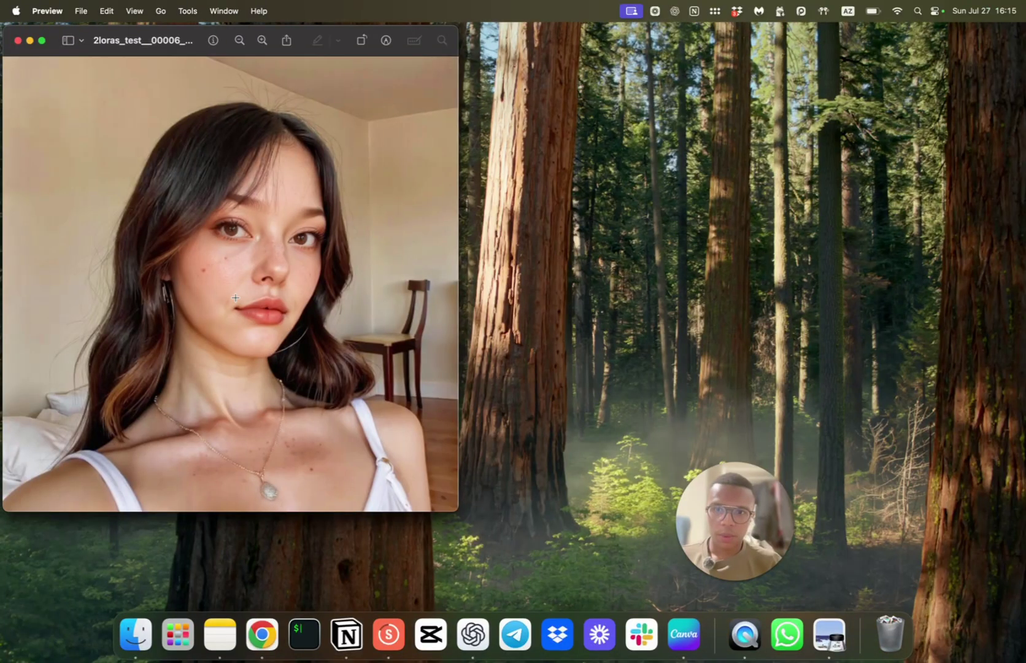
Step: Tile the Preview portrait window beside Chrome in split view
{"action": "key", "text": "ctrl+Up"}
{"action": "mouse_move", "coordinate": [443, 38]}
{"action": "left_mouse_down"}
{"action": "mouse_move", "coordinate": [424, 70]}
{"action": "mouse_move", "coordinate": [433, 57]}
{"action": "left_mouse_up"}
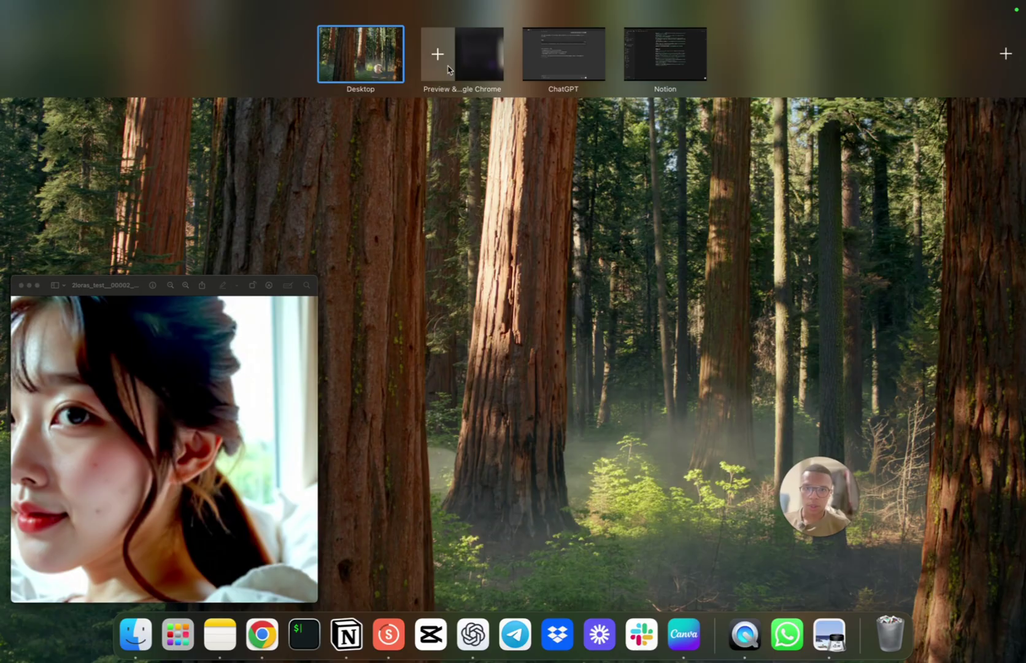
{"action": "left_click", "coordinate": [474, 34]}
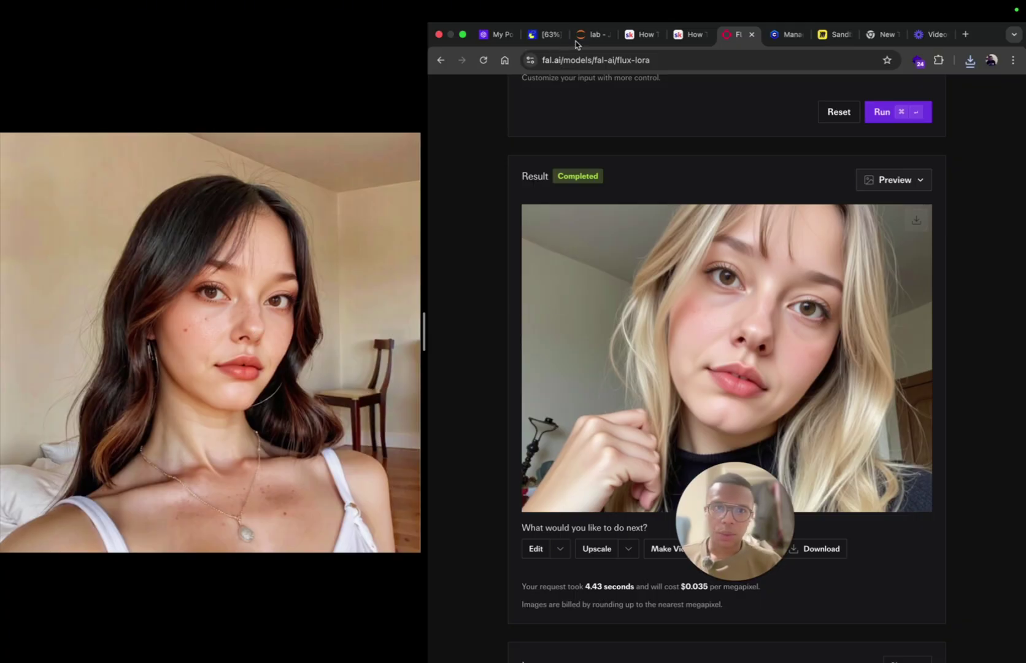
Step: Cycle through the Civitai, JupyterLab and lesson tabs back to ComfyUI and select the negative-prompt text
{"action": "left_click", "coordinate": [786, 36]}
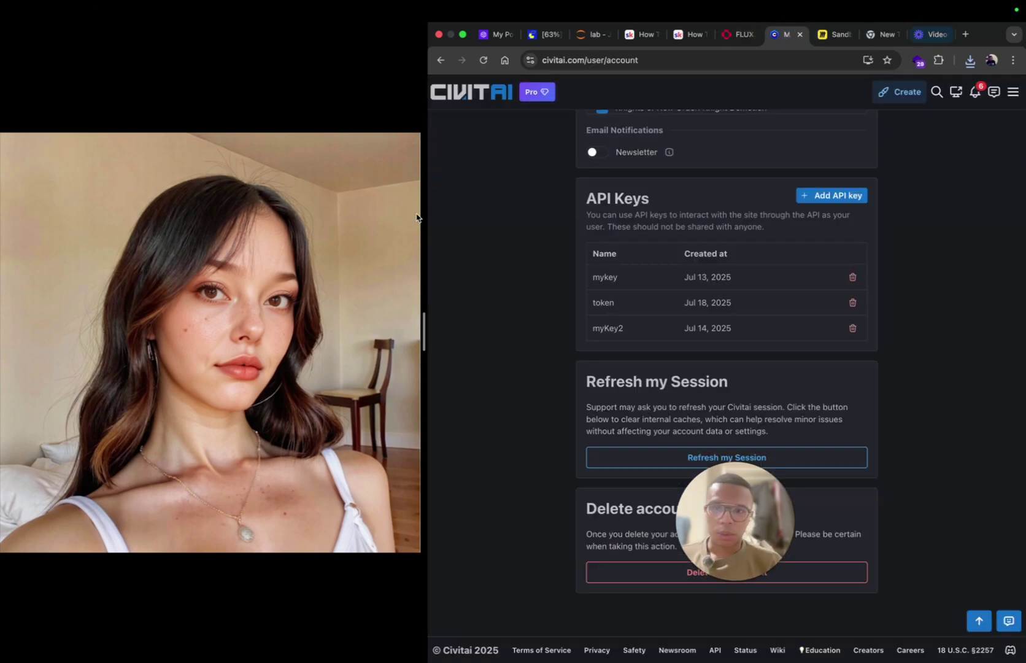
{"action": "left_click", "coordinate": [596, 35]}
{"action": "left_click", "coordinate": [624, 35]}
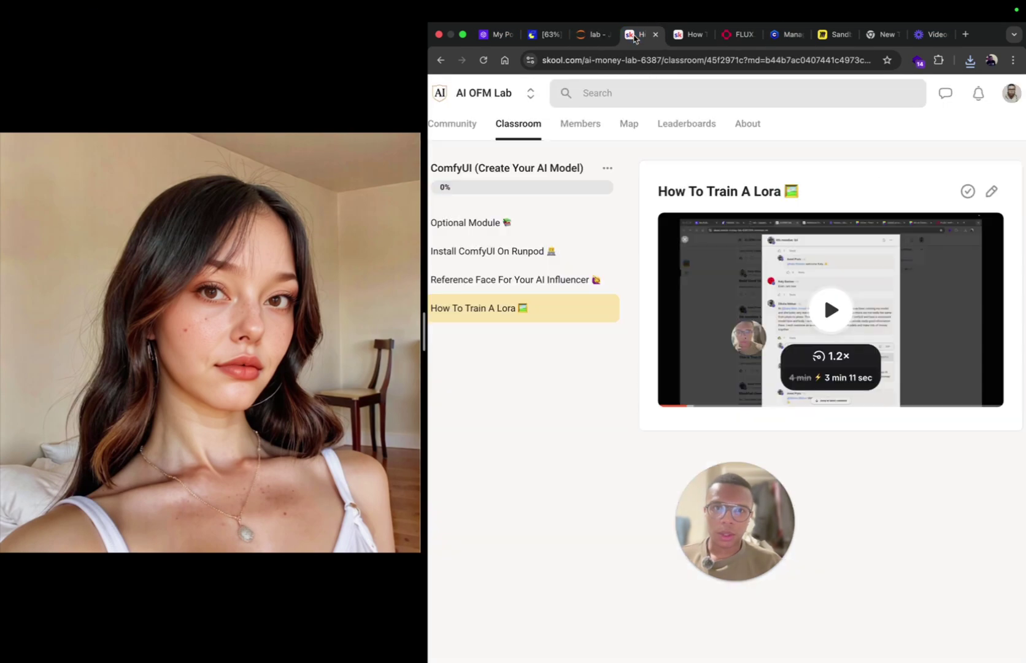
{"action": "key", "text": "super+2"}
{"action": "left_click", "coordinate": [878, 381]}
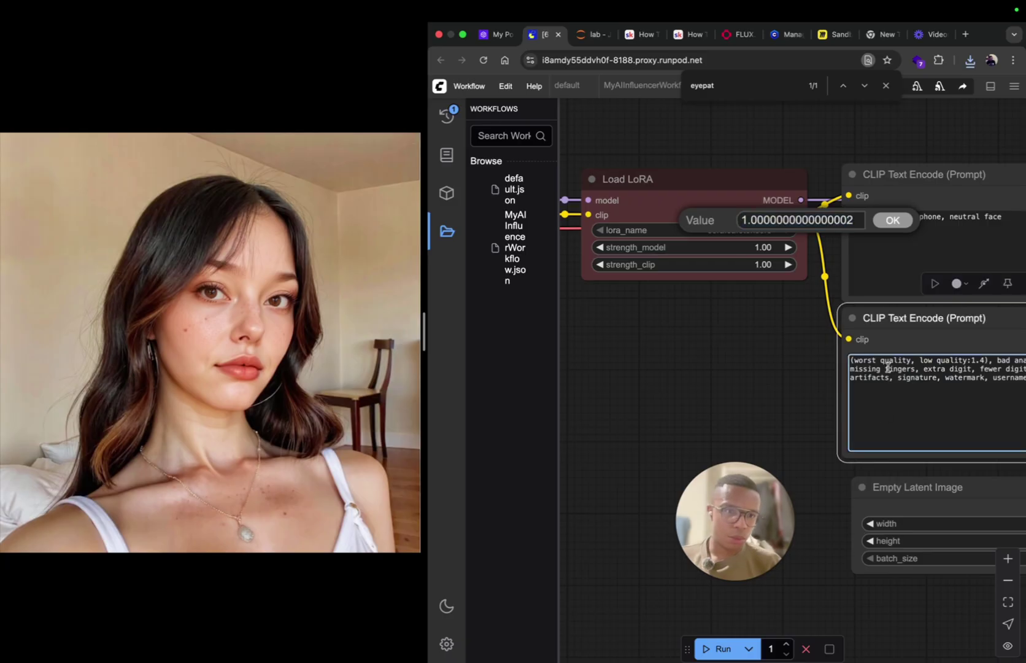
{"action": "key", "text": "super+a"}
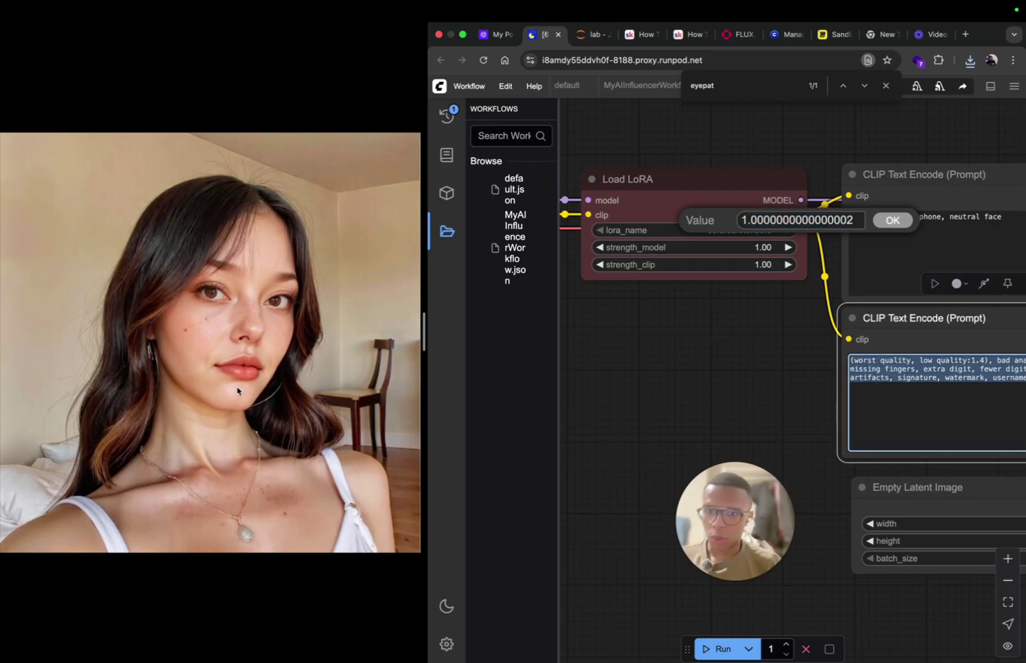